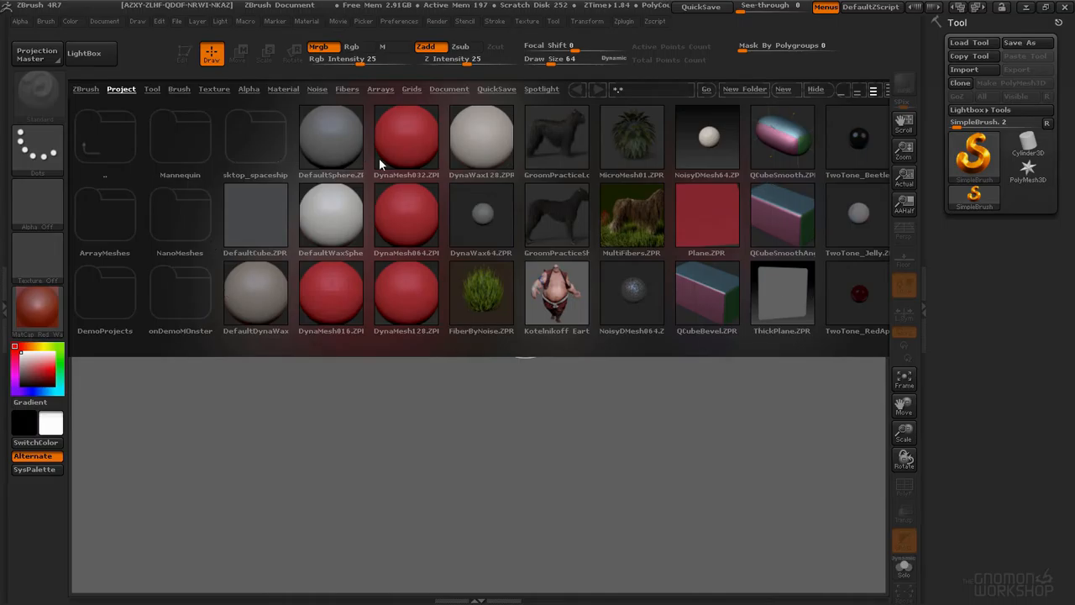
Step: Browse the LightBox categories, ending on the Tool tab
left_click(98, 57)
left_click(97, 57)
left_click(97, 57)
left_click(98, 57)
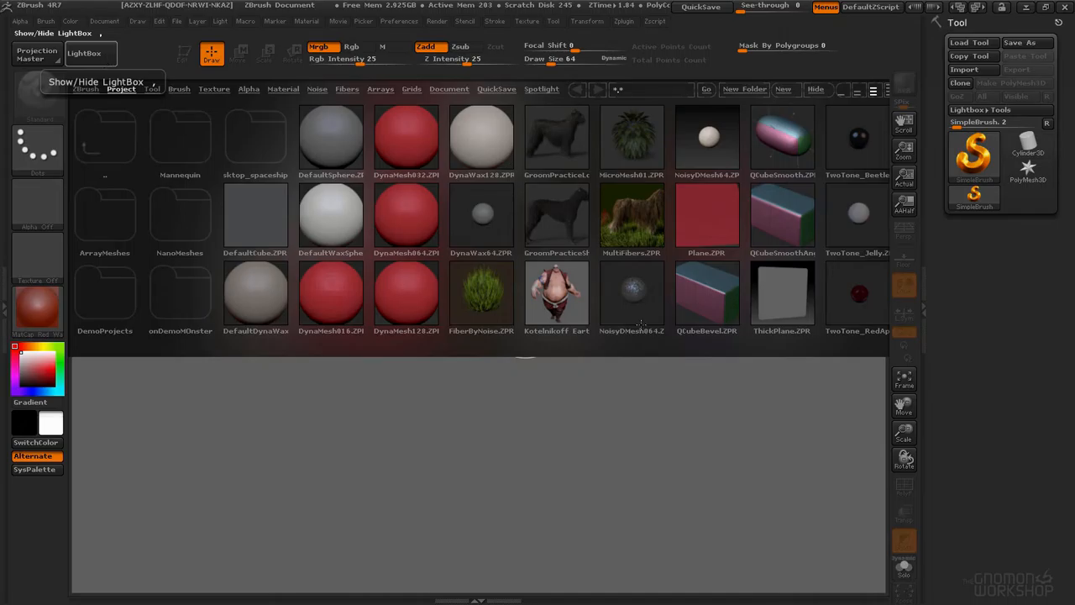
left_click(152, 90)
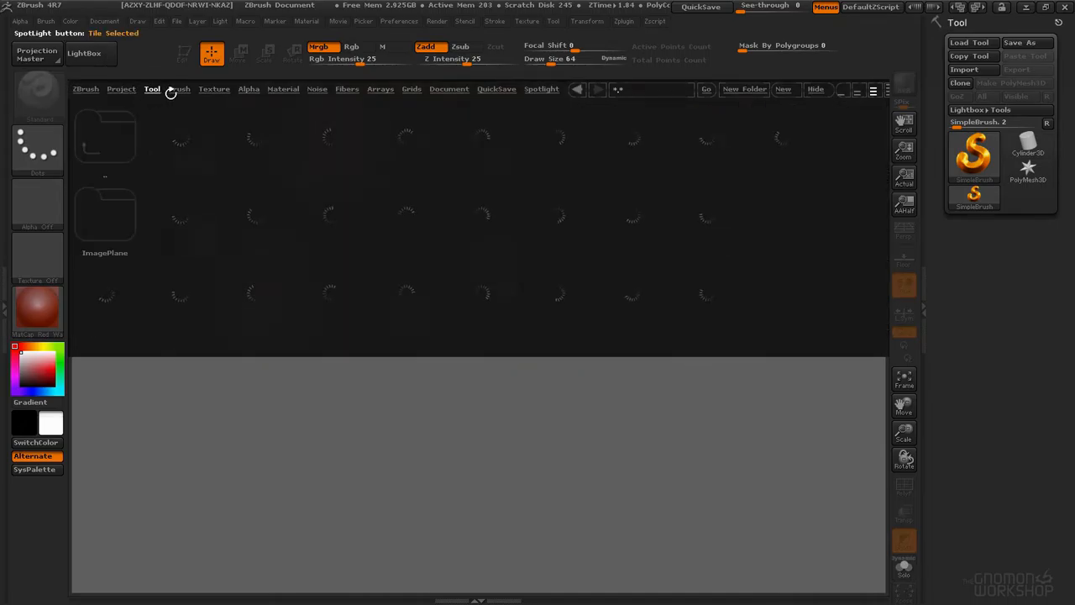
left_click(185, 90)
left_click(281, 89)
left_click(347, 89)
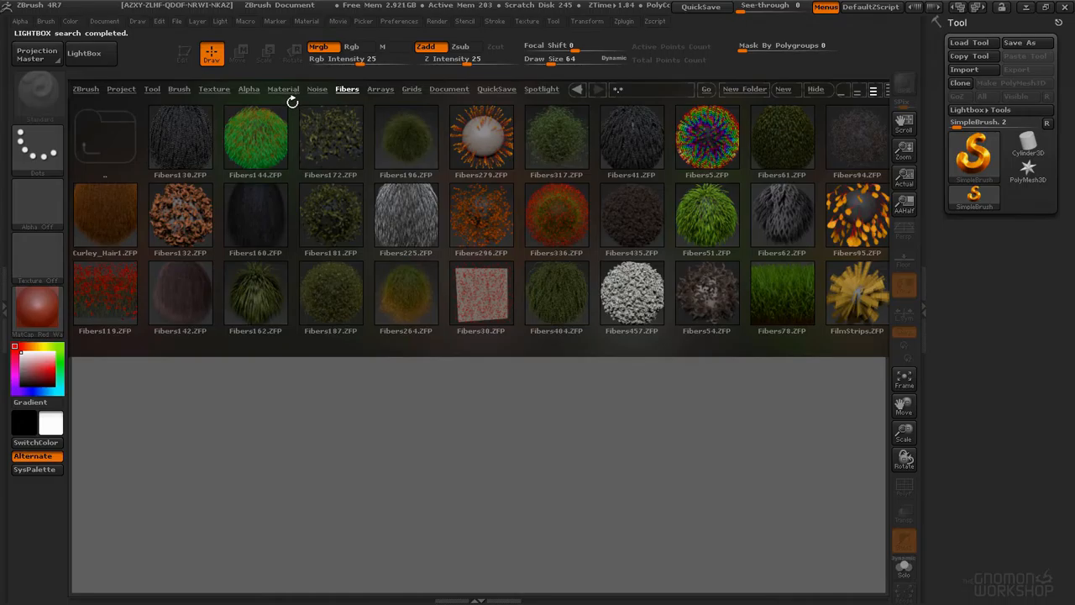
left_click(152, 89)
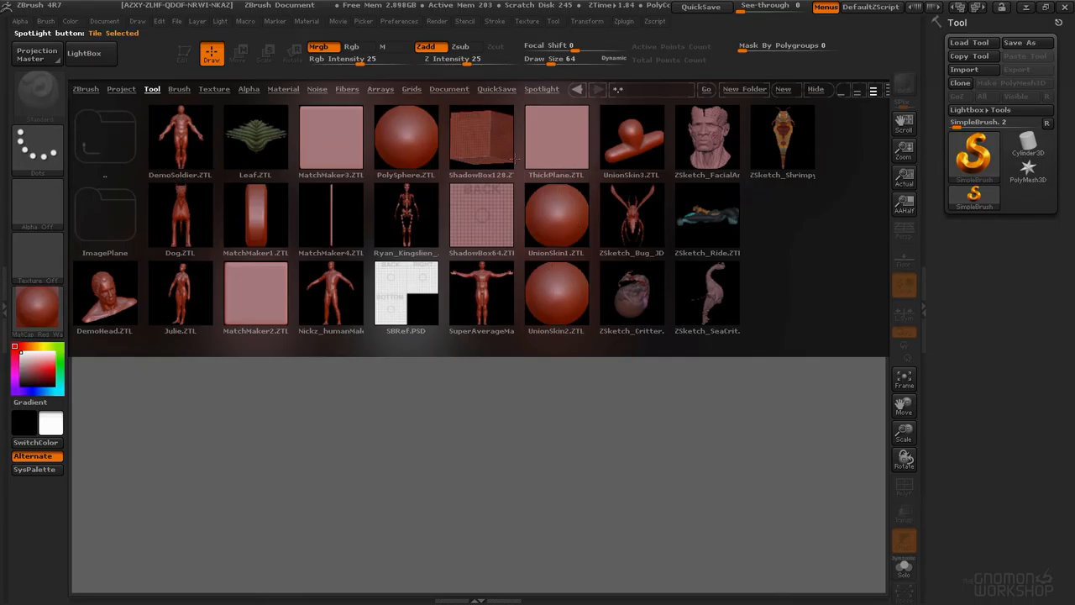
Step: Load the PolySphere tool from the LightBox Tool tab
left_click(553, 22)
left_click(553, 37)
left_click(110, 58)
left_click(110, 60)
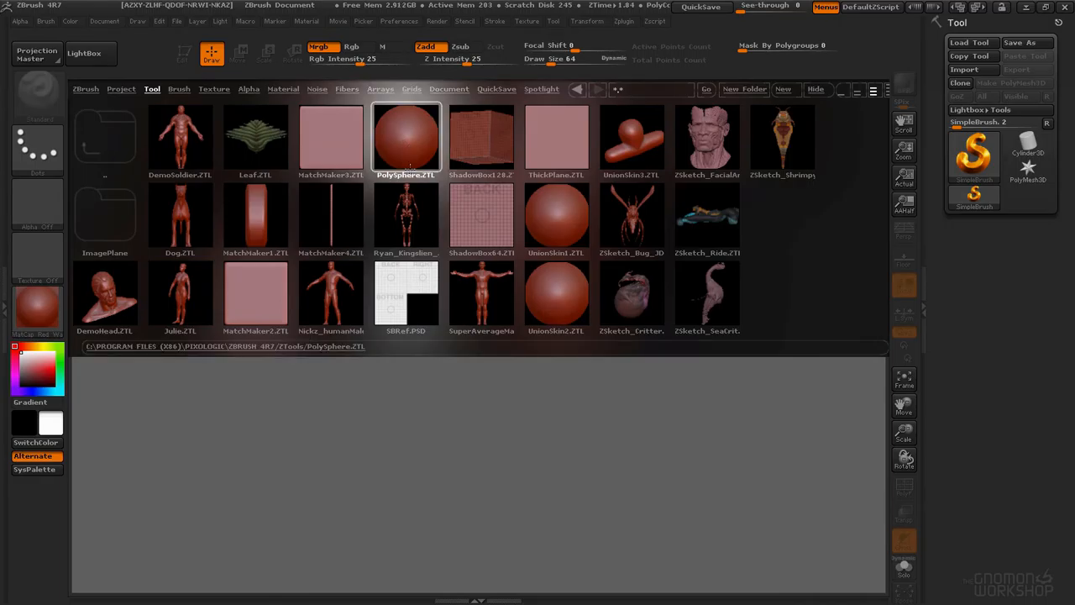
double_click(407, 144)
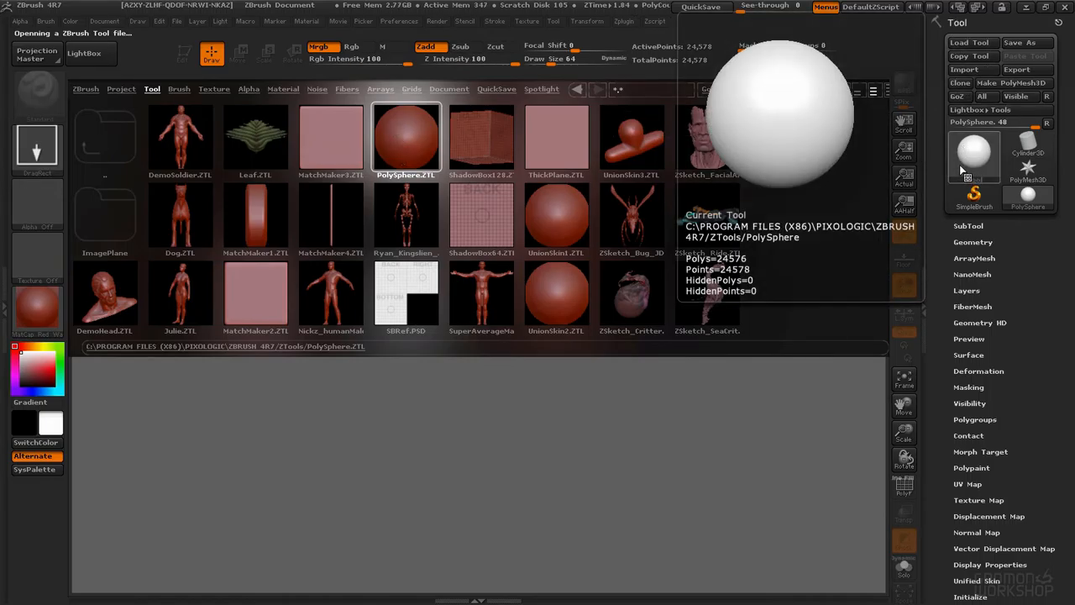
Step: Hide the right tray, then dock the Tool palette back into it
left_click(1060, 23)
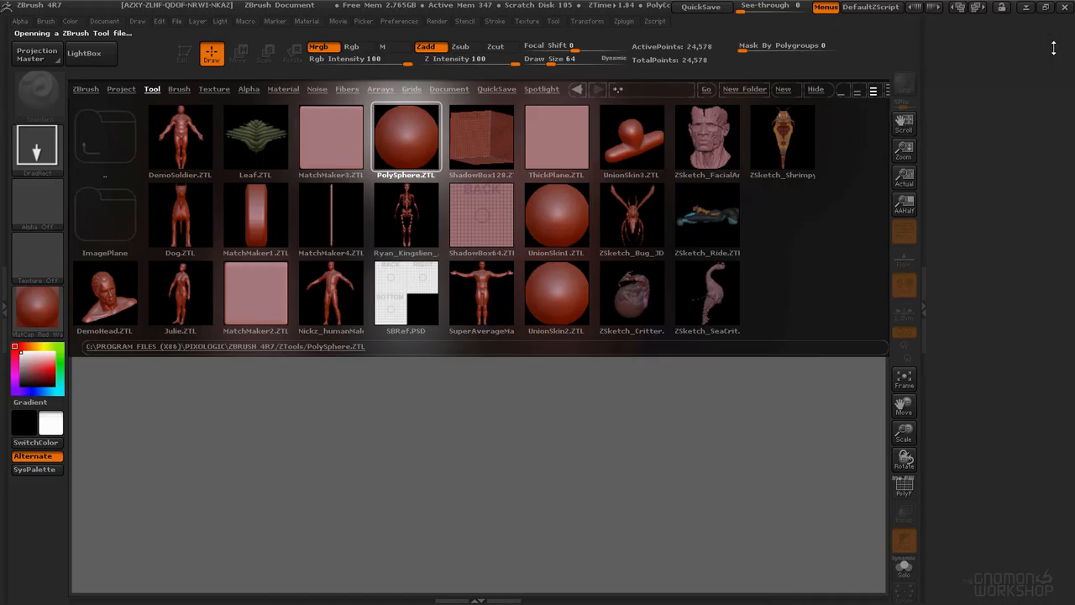
left_click(557, 23)
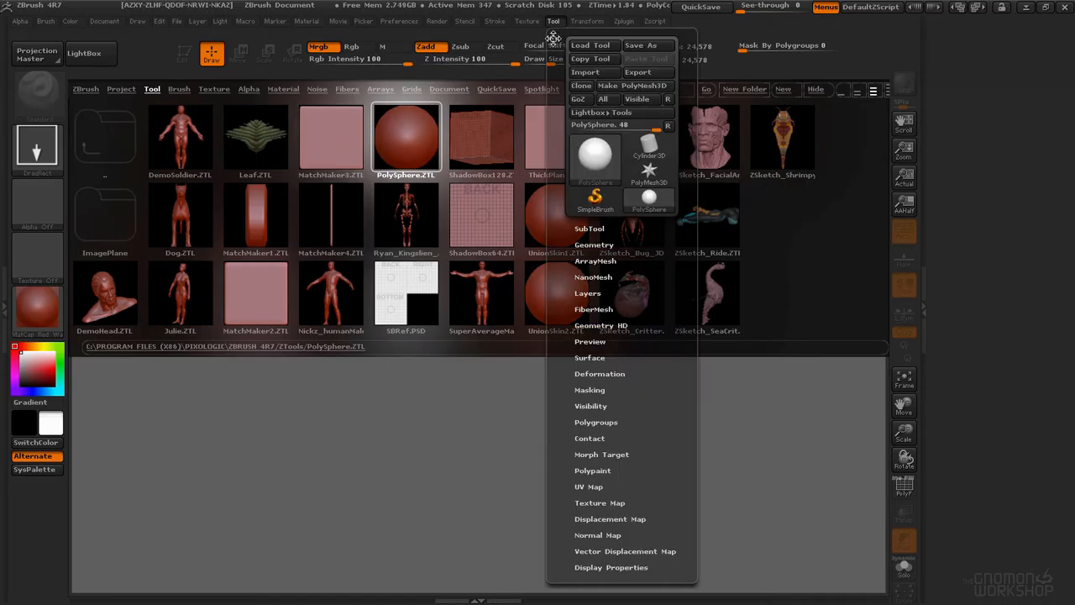
left_click(553, 40)
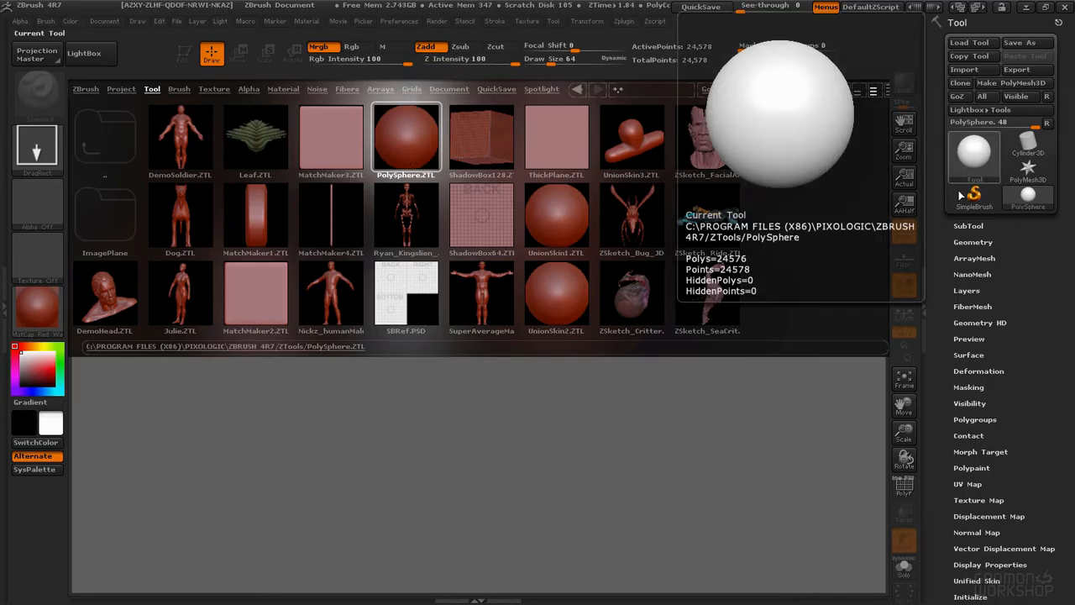
Step: Close the LightBox, draw the PolySphere onto the canvas and switch on Edit mode
left_click(84, 53)
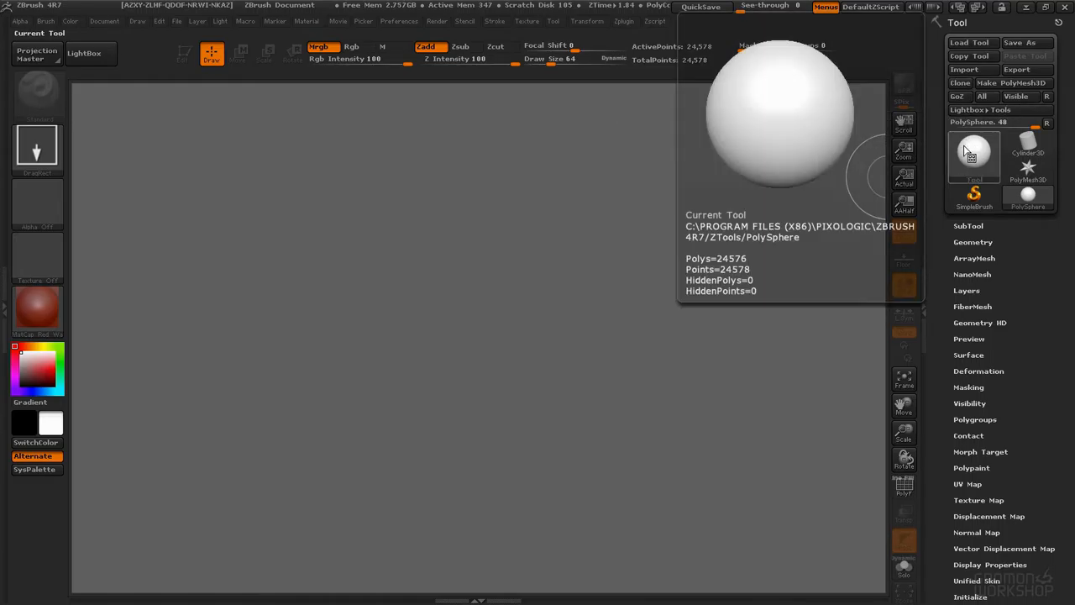
left_click_drag(461, 258, 631, 357)
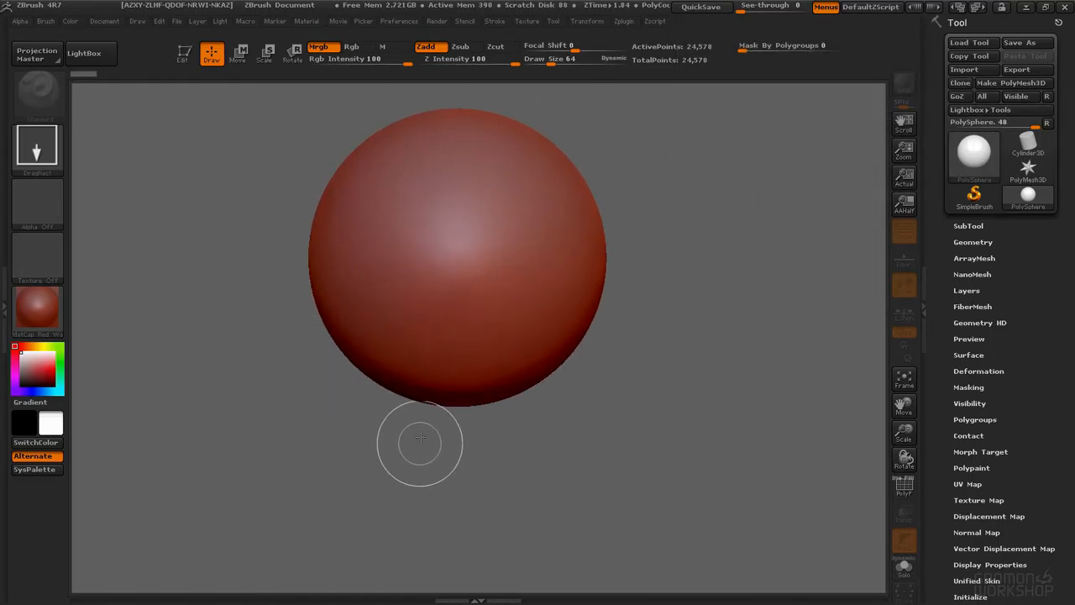
left_click(185, 58)
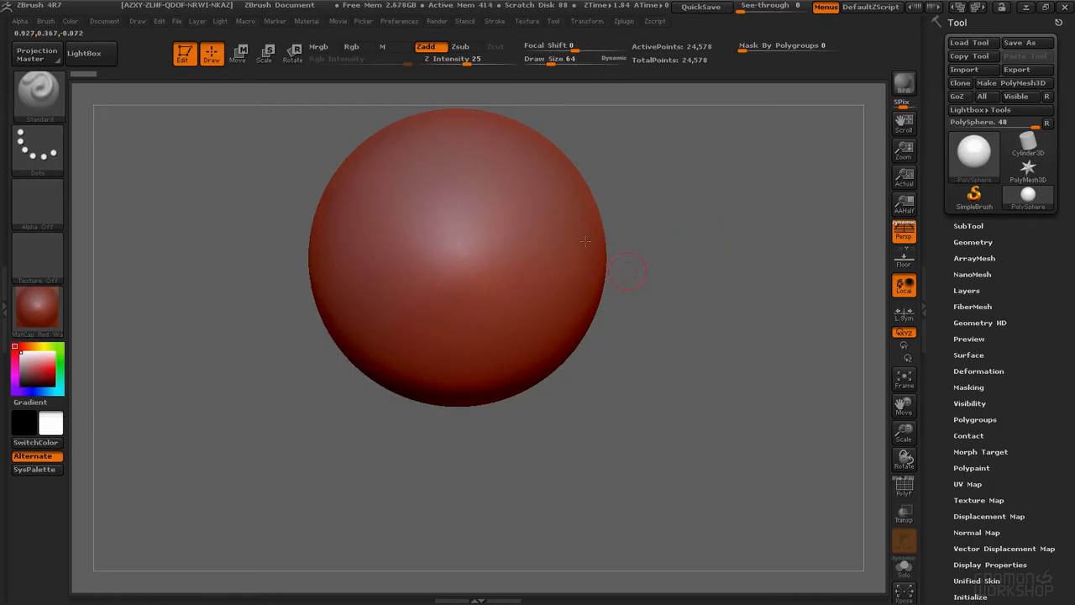
Step: Sculpt a few test strokes on the sphere and undo them
left_click_drag(537, 227, 393, 264)
left_click_drag(359, 217, 428, 346)
left_click_drag(744, 338, 806, 332)
mouse_move(528, 256)
left_mouse_down()
mouse_move(477, 301)
mouse_move(415, 242)
mouse_move(370, 234)
mouse_move(431, 229)
left_mouse_up()
key("space")
mouse_move(388, 270)
left_mouse_down()
mouse_move(393, 280)
mouse_move(375, 266)
mouse_move(402, 285)
mouse_move(424, 267)
left_mouse_up()
left_click_drag(618, 220, 508, 225)
mouse_move(564, 256)
left_mouse_down()
mouse_move(583, 322)
mouse_move(607, 316)
left_mouse_up()
key("ctrl+z")
key("ctrl+z")
key("ctrl+z")
key("ctrl+z")
key("ctrl+z")
key("ctrl+z")
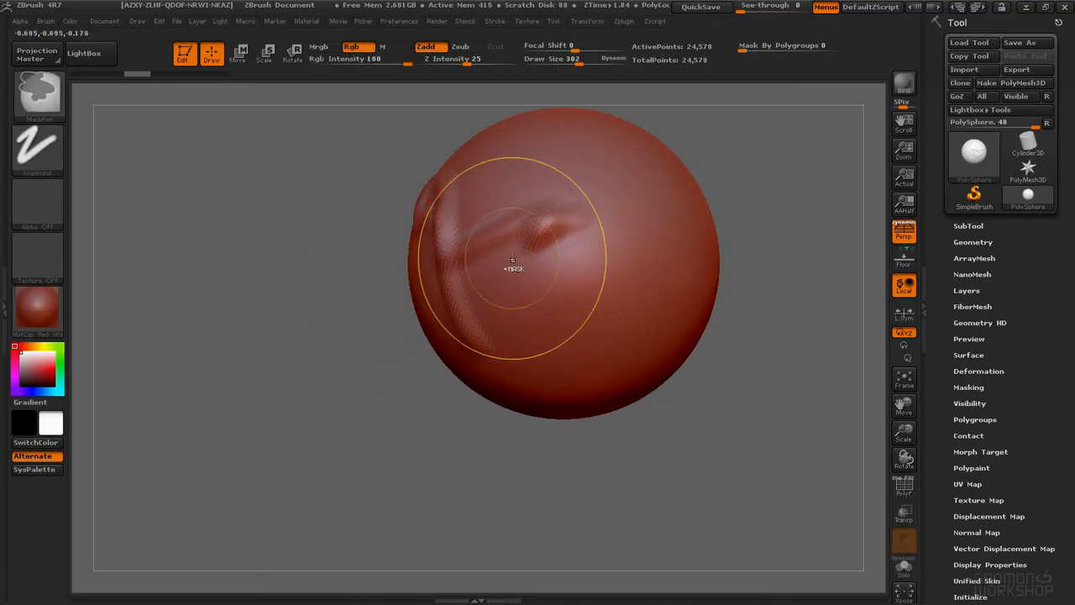
right_click_drag(527, 248, 452, 261, "alt")
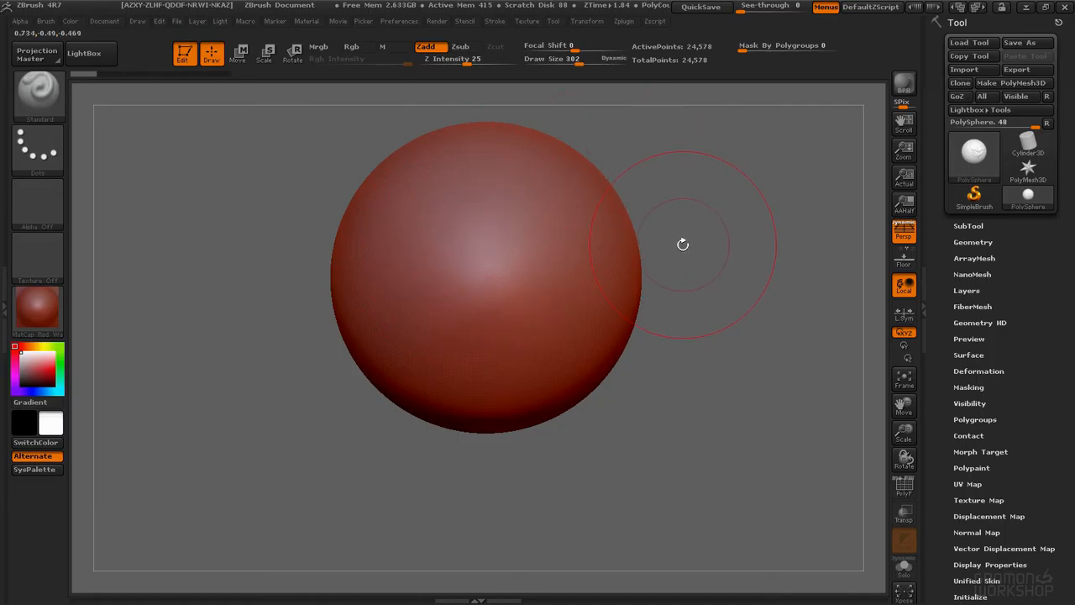
Step: Leave Edit mode, stamp several overlapping PolySpheres onto the canvas, and clear the canvas
key("t")
left_click_drag(494, 291, 494, 374)
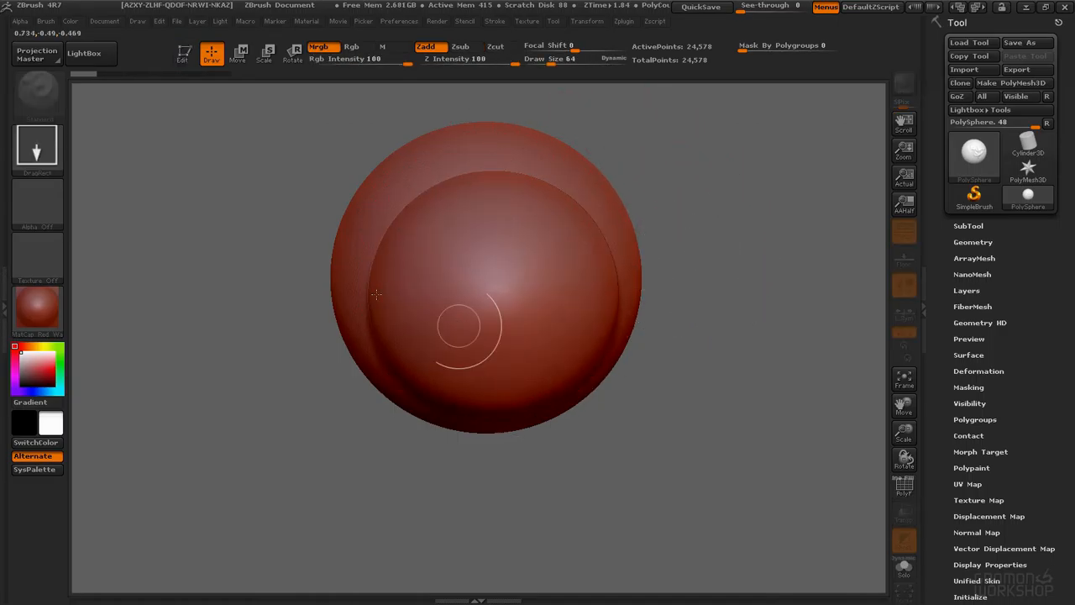
left_click_drag(312, 272, 378, 325)
left_click_drag(418, 252, 471, 310)
left_click_drag(473, 374, 529, 364)
left_click_drag(557, 327, 704, 256)
left_click(703, 257)
left_click_drag(710, 393, 710, 394)
left_click_drag(620, 368, 618, 507)
left_click_drag(496, 388, 497, 489)
left_click_drag(428, 400, 437, 546)
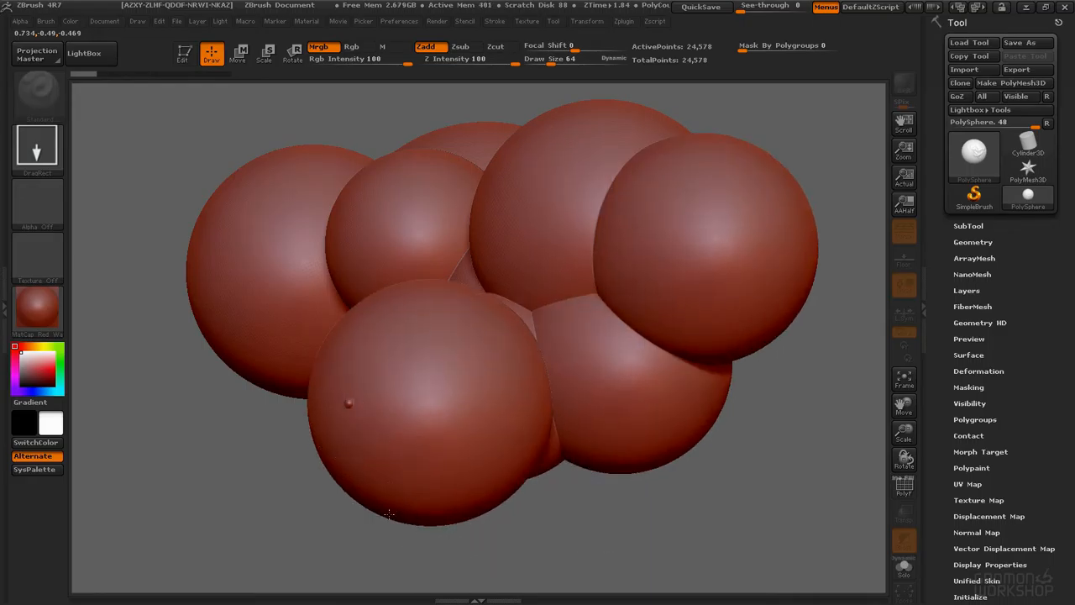
left_click_drag(349, 405, 414, 562)
left_click_drag(342, 356, 365, 447)
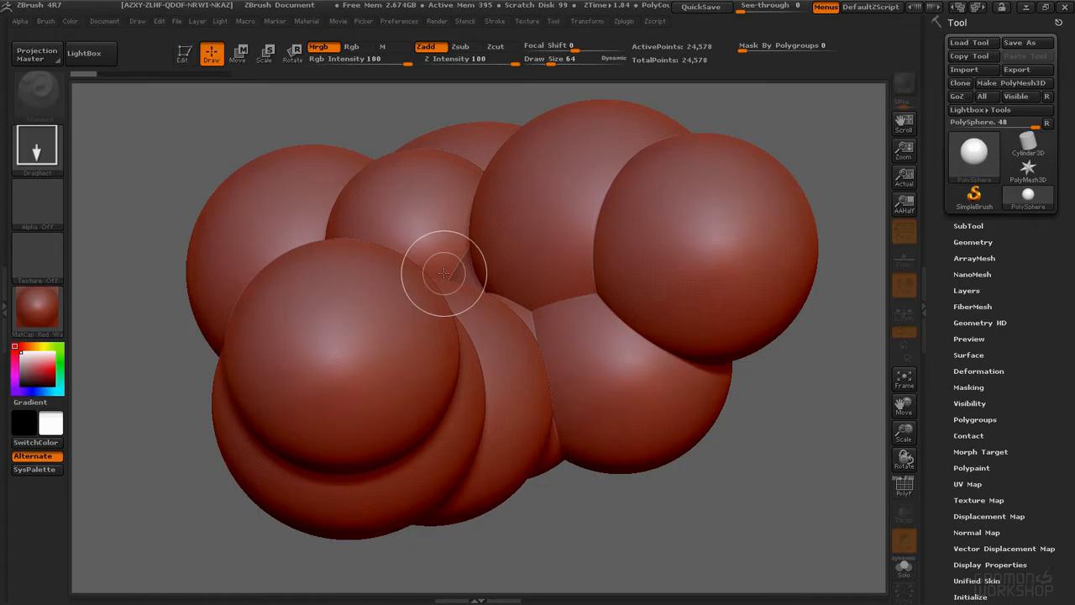
key("ctrl+n")
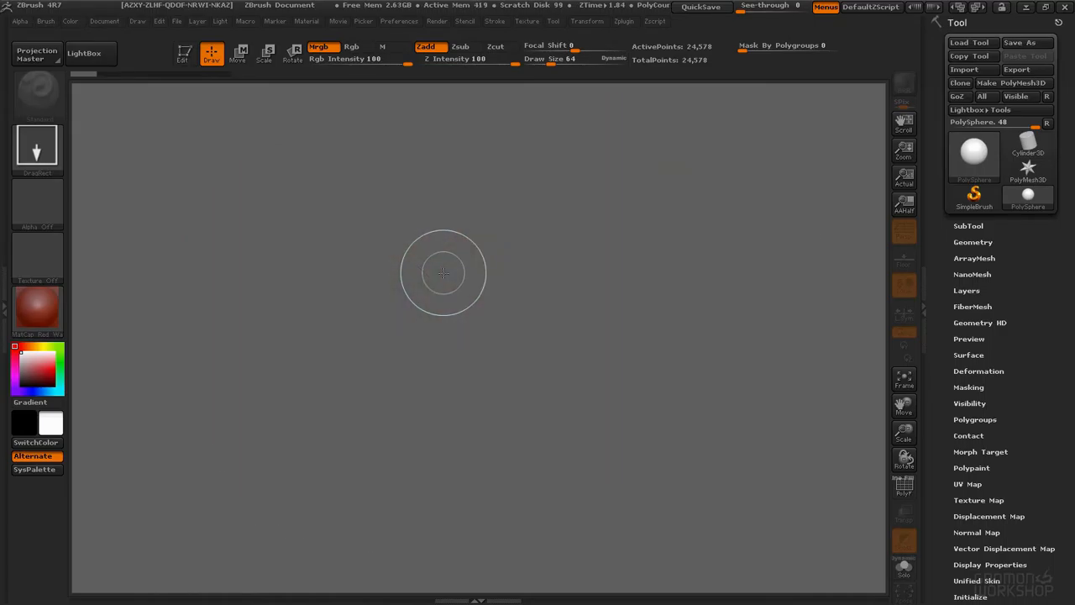
Step: Draw a sphere, toggle Edit mode repeatedly, stamp two more spheres beside it, and clear the canvas
left_click_drag(439, 227, 488, 434)
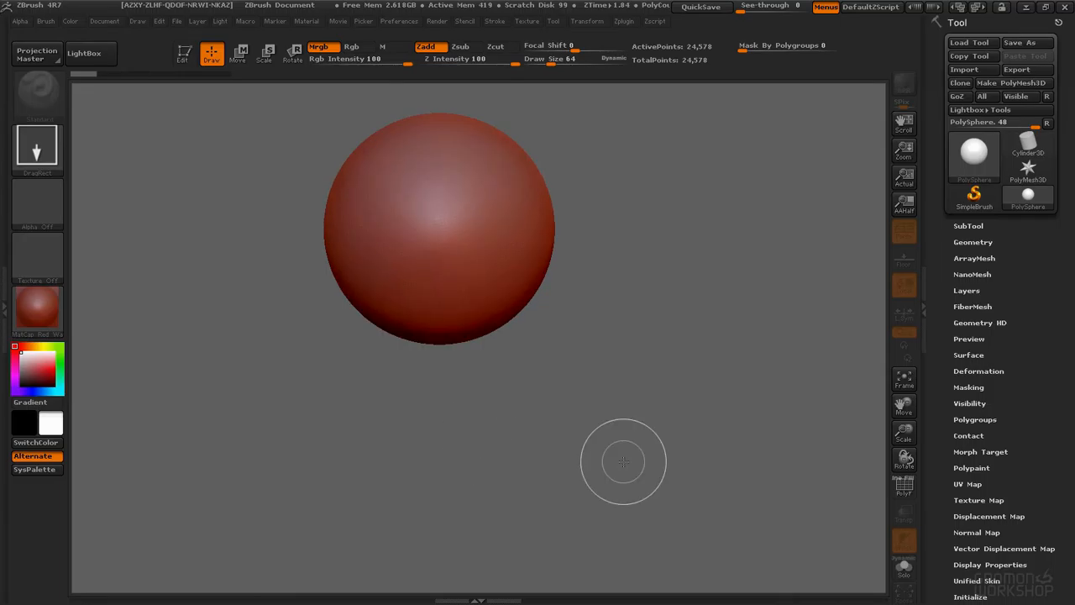
key("t")
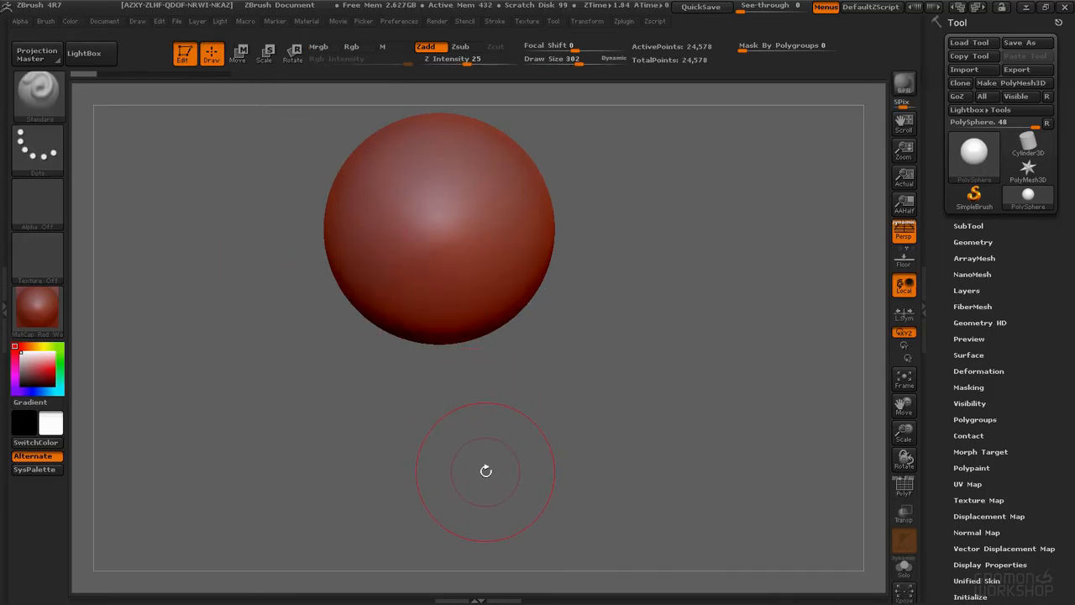
left_click_drag(563, 320, 597, 398, "alt")
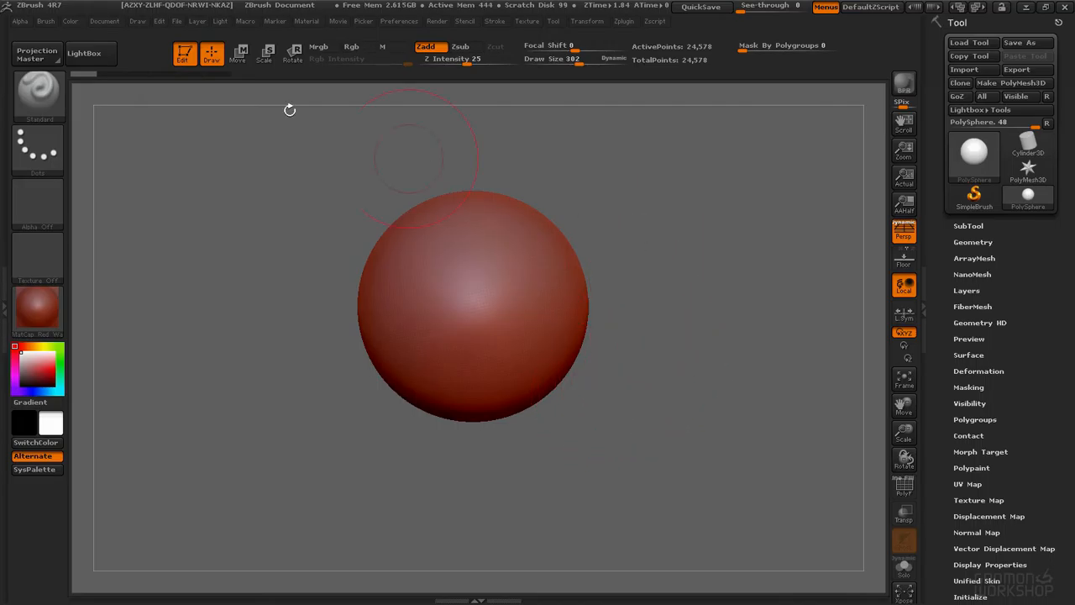
key("t")
key("t")
key("t")
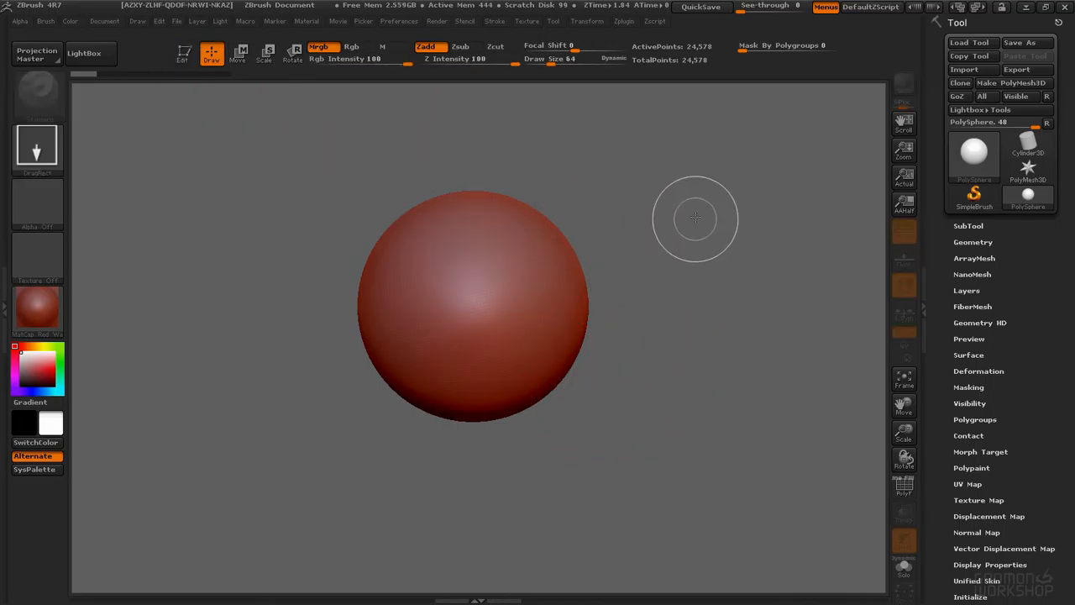
key("t")
key("t")
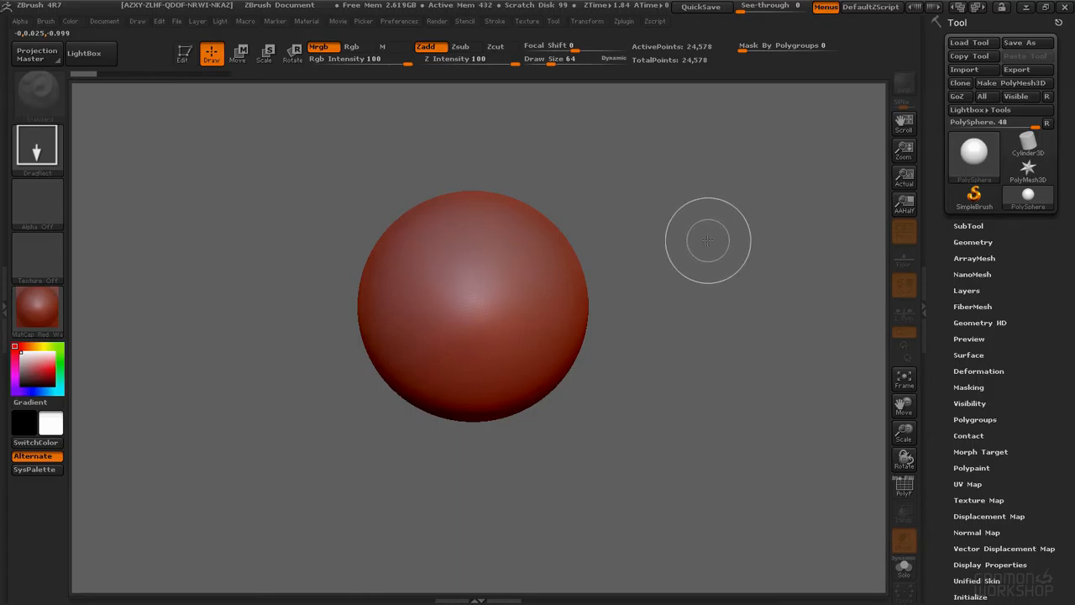
key("t")
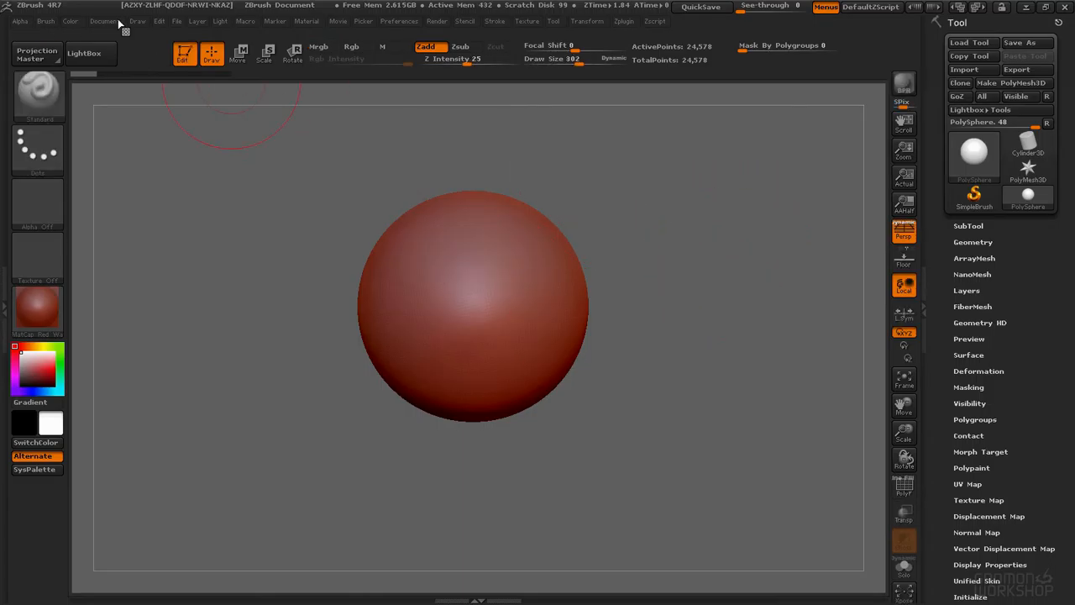
key("t")
left_click_drag(607, 404, 633, 475)
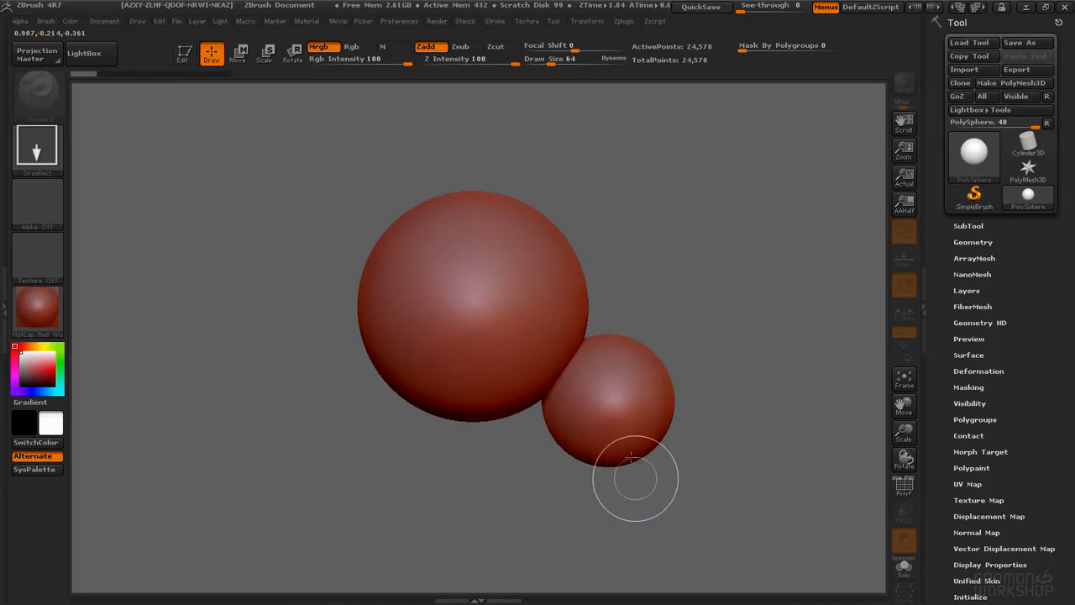
left_click_drag(547, 446, 568, 538)
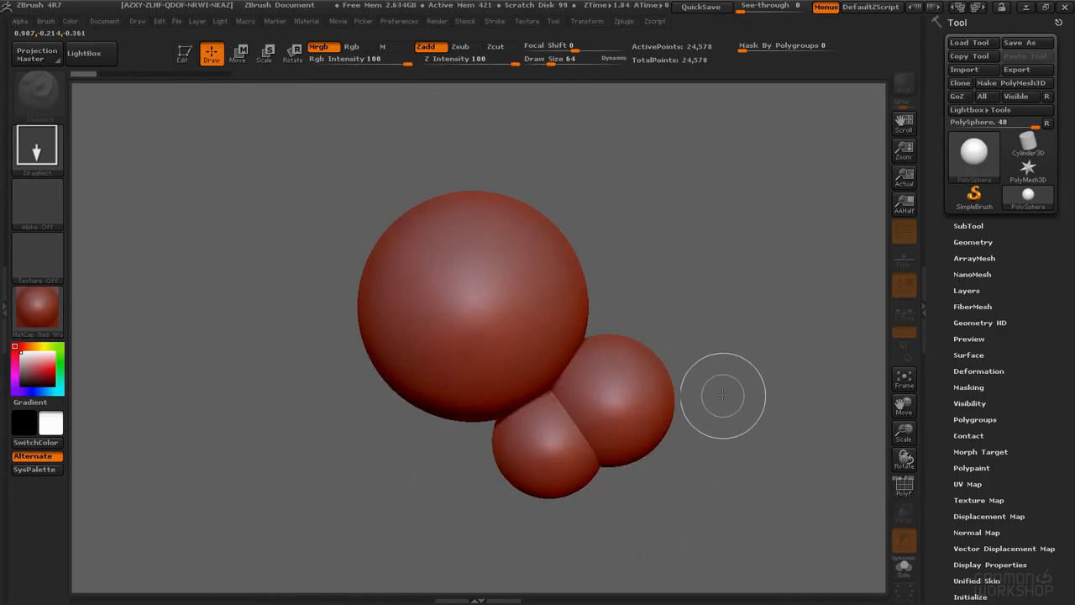
key("ctrl+n")
Step: Draw a new PolySphere on the empty canvas and enable Edit mode
left_click_drag(477, 281, 538, 424)
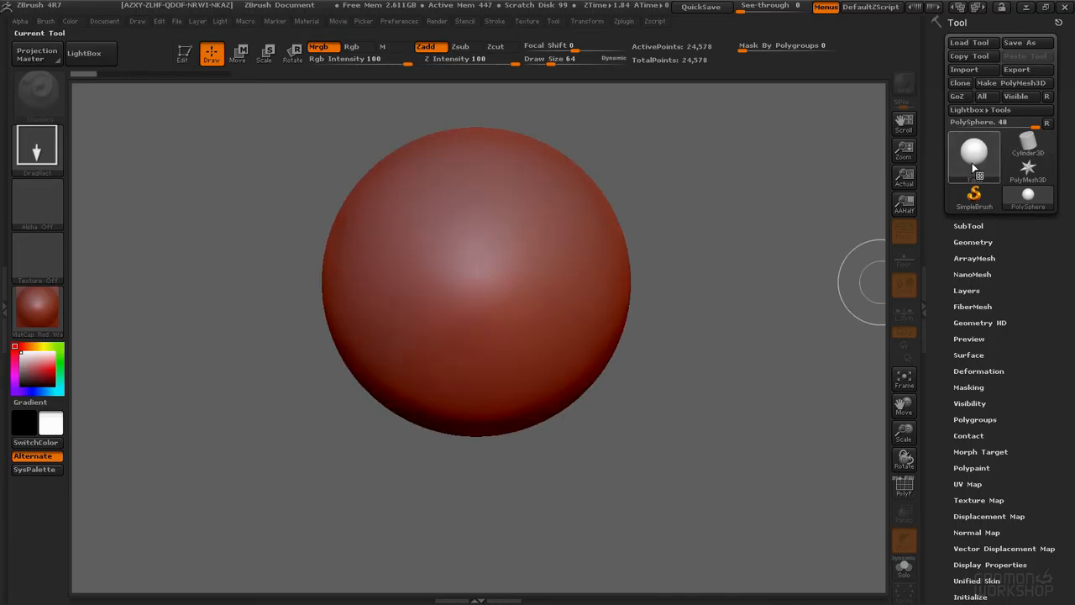
mouse_move(972, 174)
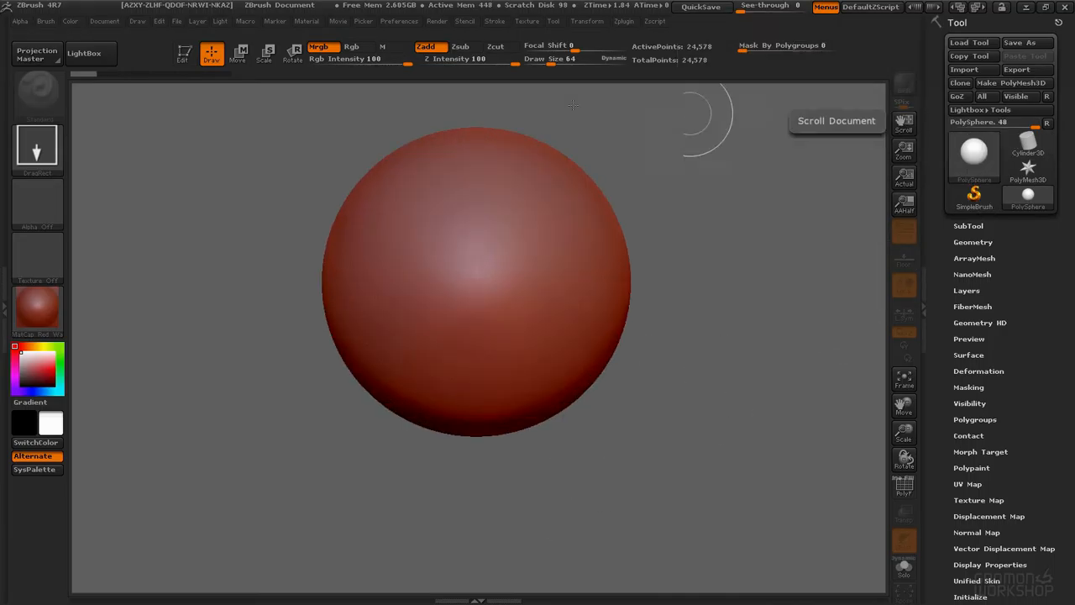
left_click(185, 55)
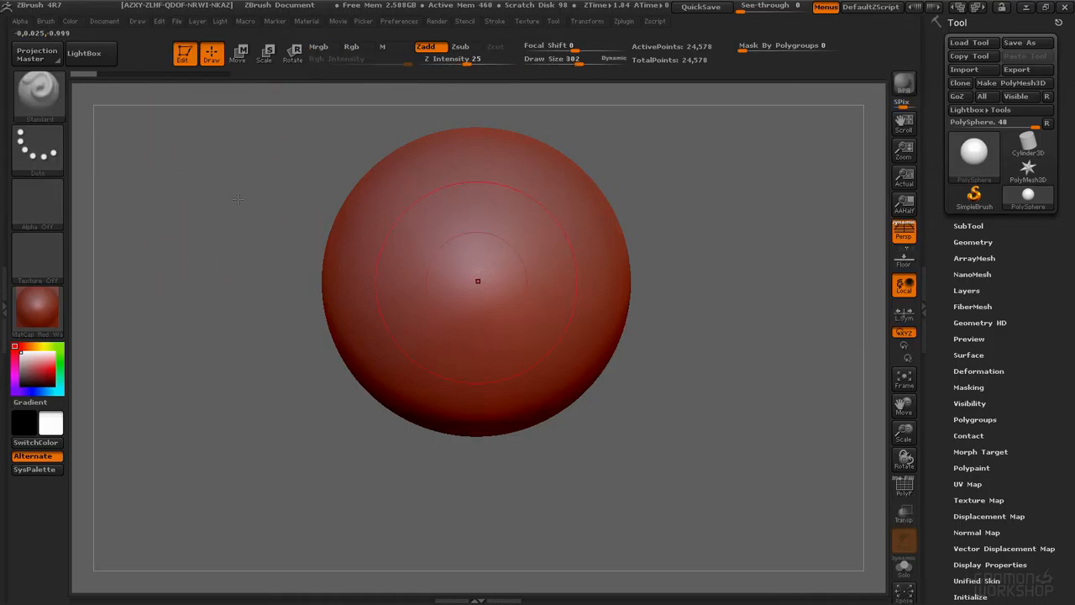
Step: Orbit and reposition the view around the sphere to examine it
mouse_move(573, 244)
right_mouse_down("alt")
mouse_move(590, 305)
mouse_move(568, 249)
right_mouse_up("alt")
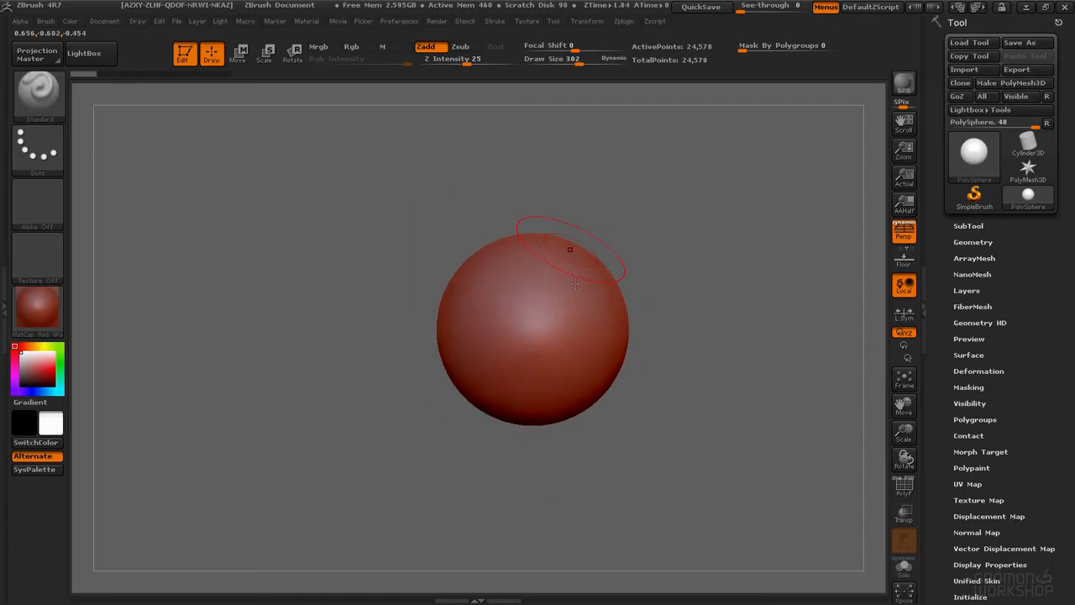
right_click_drag(669, 307, 612, 314, "alt")
mouse_move(614, 369)
left_mouse_down("alt")
mouse_move(605, 285)
mouse_move(644, 321)
left_mouse_up("alt")
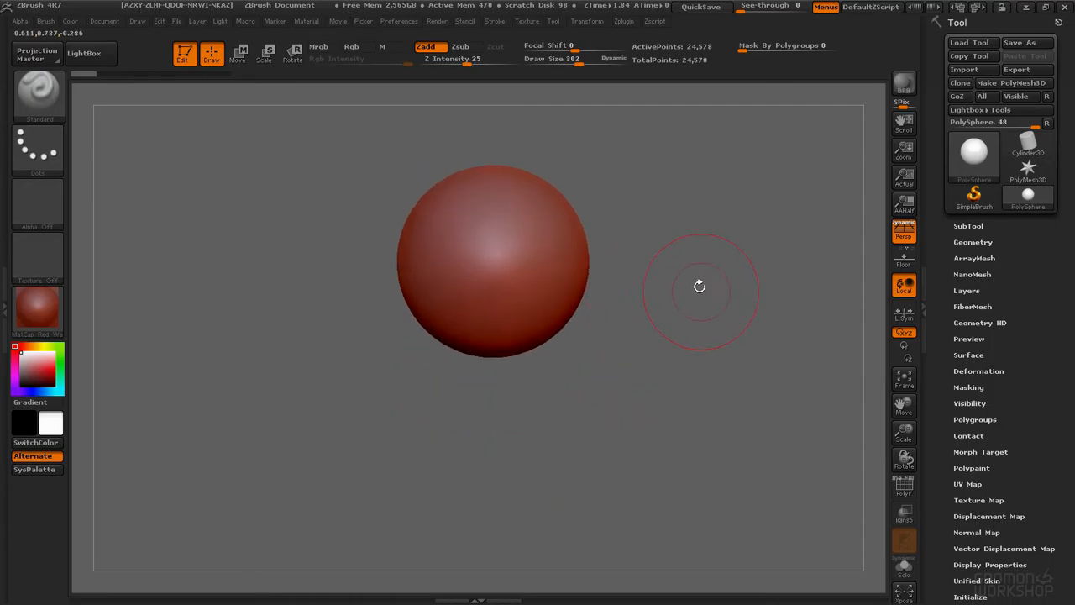
left_click_drag(542, 250, 483, 294)
left_click_drag(625, 252, 658, 242, "alt")
key("ctrl+z")
left_click_drag(605, 256, 646, 219)
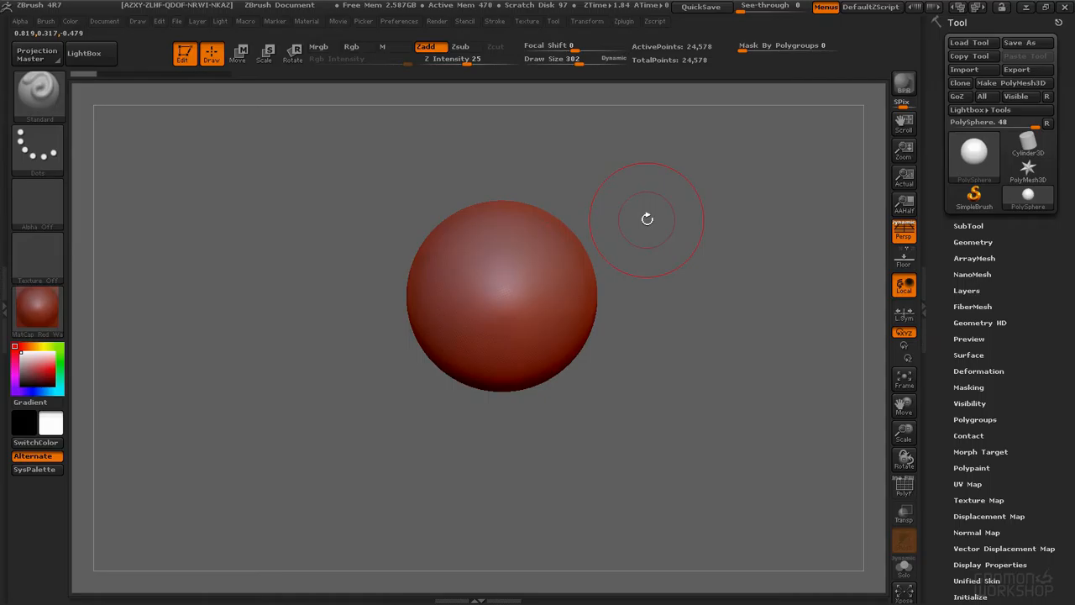
Step: Turn on the floor grid and orbit the view around the sphere
left_click(904, 262)
left_click(904, 285)
left_click_drag(727, 316, 675, 230)
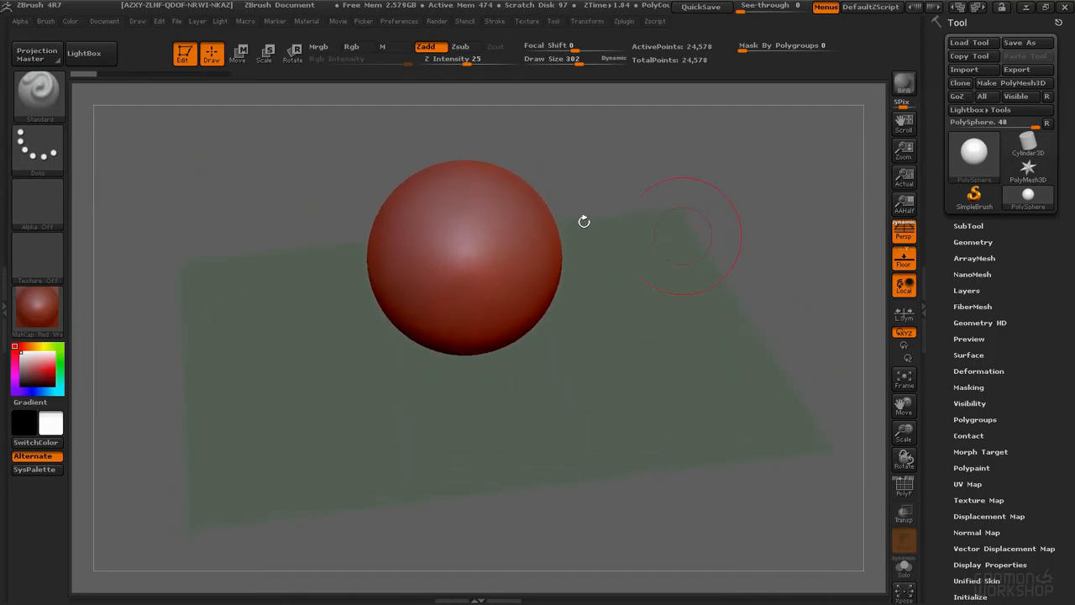
left_click_drag(637, 298, 645, 353)
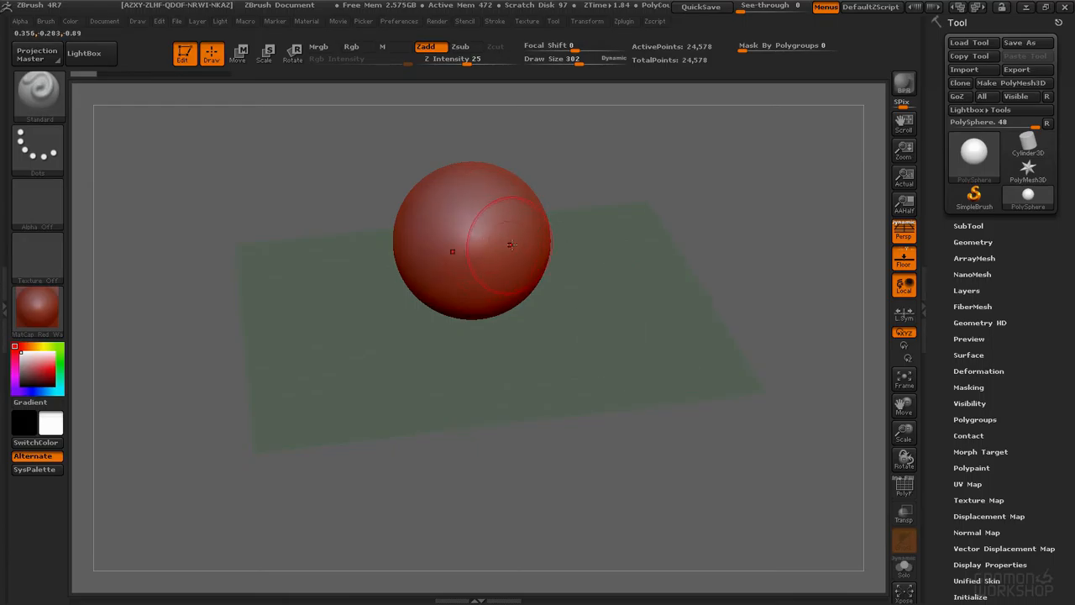
Step: Zoom in closer to the sphere and set the brush draw size to 162
right_click_drag(502, 252, 527, 247)
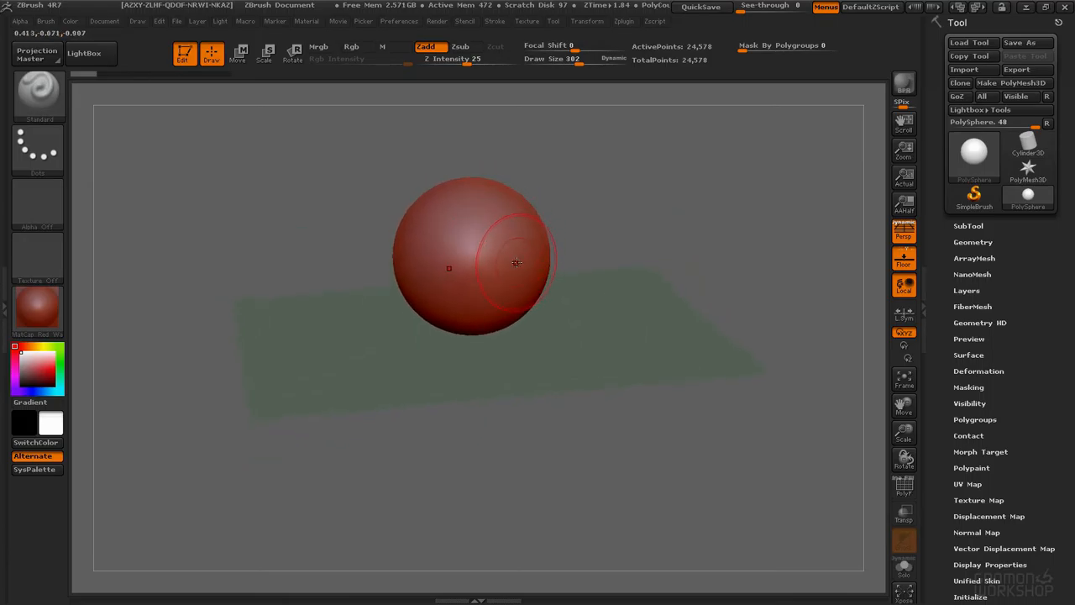
right_click_drag(516, 233, 521, 252, "ctrl")
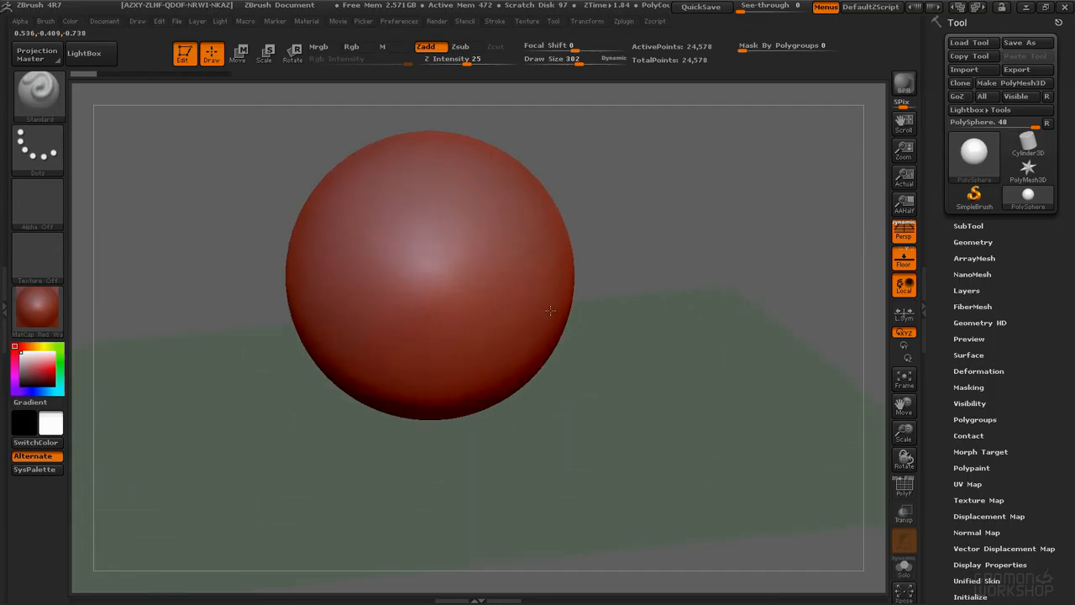
key("space")
Step: Sculpt two eye sockets, a nose and a mouth onto the sphere with the Standard brush
left_click_drag(514, 225, 492, 225)
left_click_drag(513, 232, 497, 279)
mouse_move(520, 225)
left_mouse_down()
mouse_move(542, 240)
mouse_move(496, 206)
left_mouse_up()
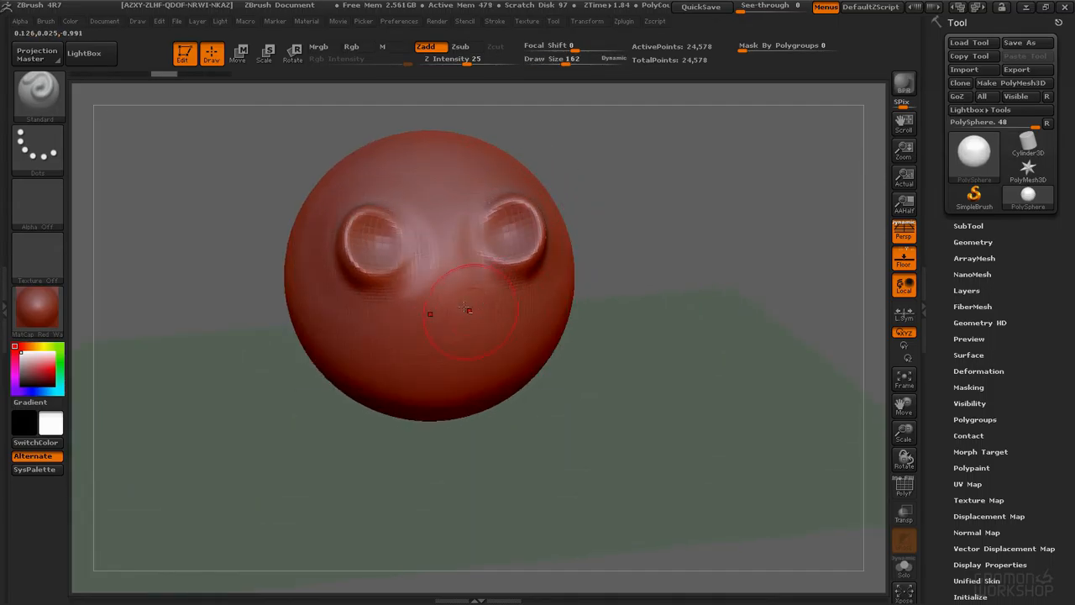
left_click_drag(456, 311, 450, 336)
left_click_drag(535, 368, 419, 383)
left_click_drag(454, 312, 454, 308)
left_click_drag(626, 256, 546, 256)
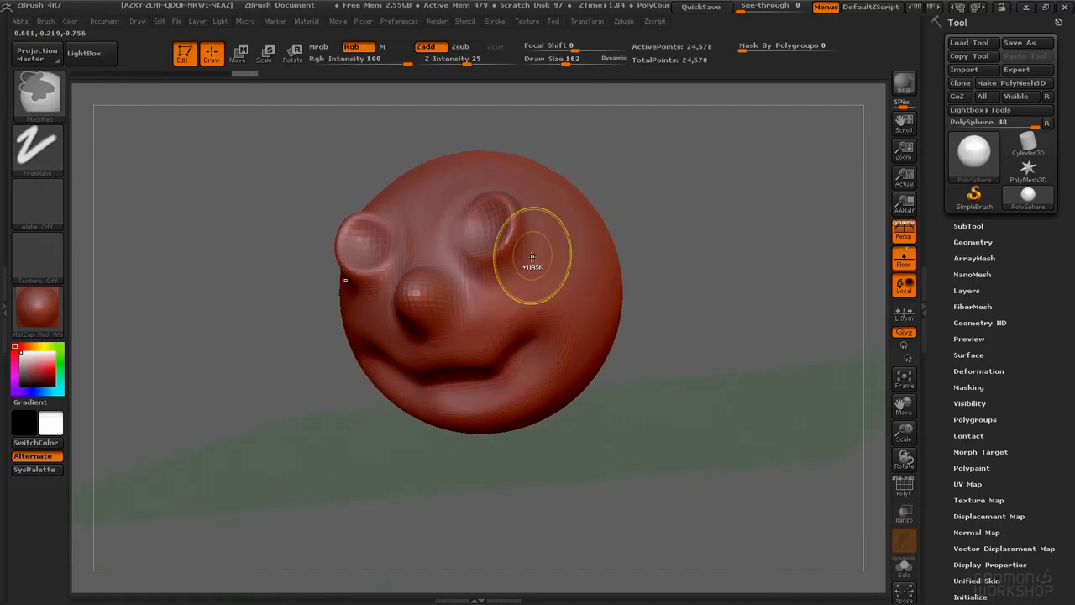
Step: Undo all the sculpting strokes to return to the plain sphere
key("ctrl+z")
key("ctrl+z")
key("ctrl+z")
key("ctrl+z")
key("ctrl+z")
key("ctrl+z")
key("ctrl+z")
key("ctrl+z")
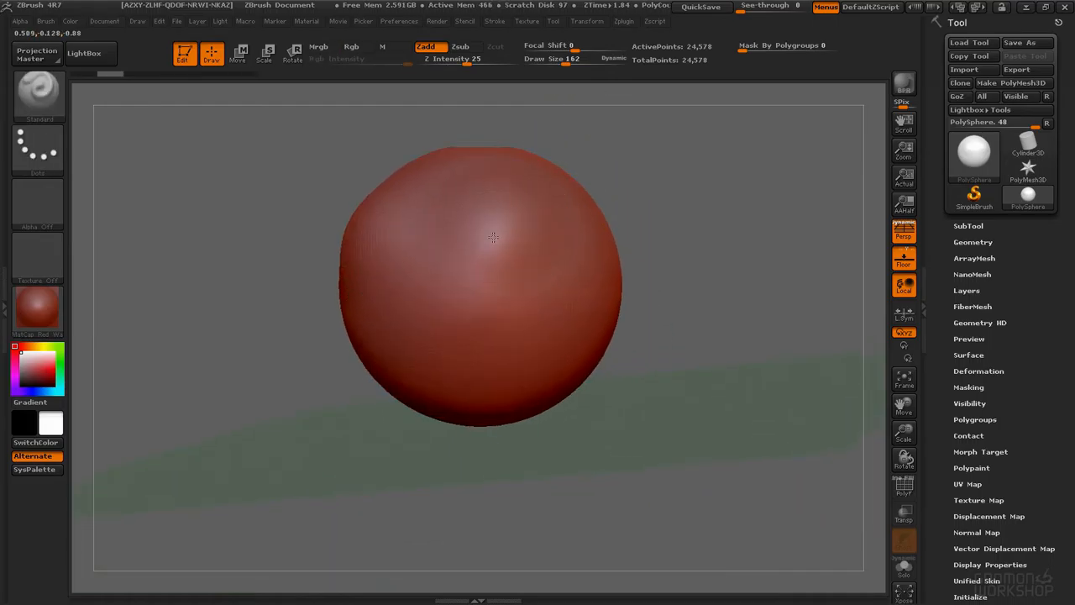
key("ctrl+z")
key("ctrl+z")
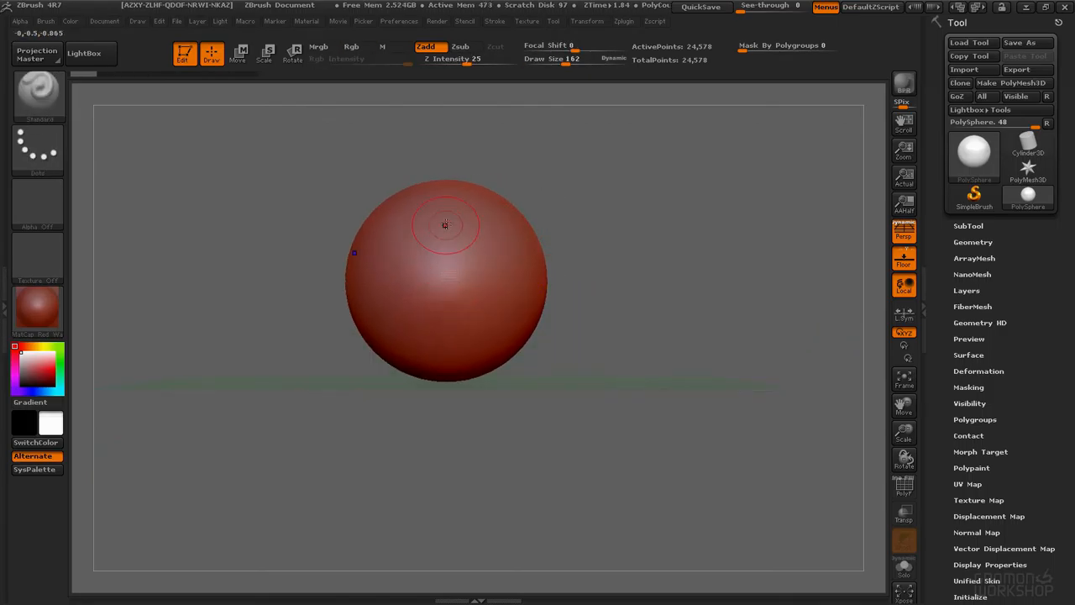
Step: Sculpt eye sockets, a nose and a mouth onto the sphere again, undoing the last two strokes
right_click_drag(528, 228, 603, 232, "alt")
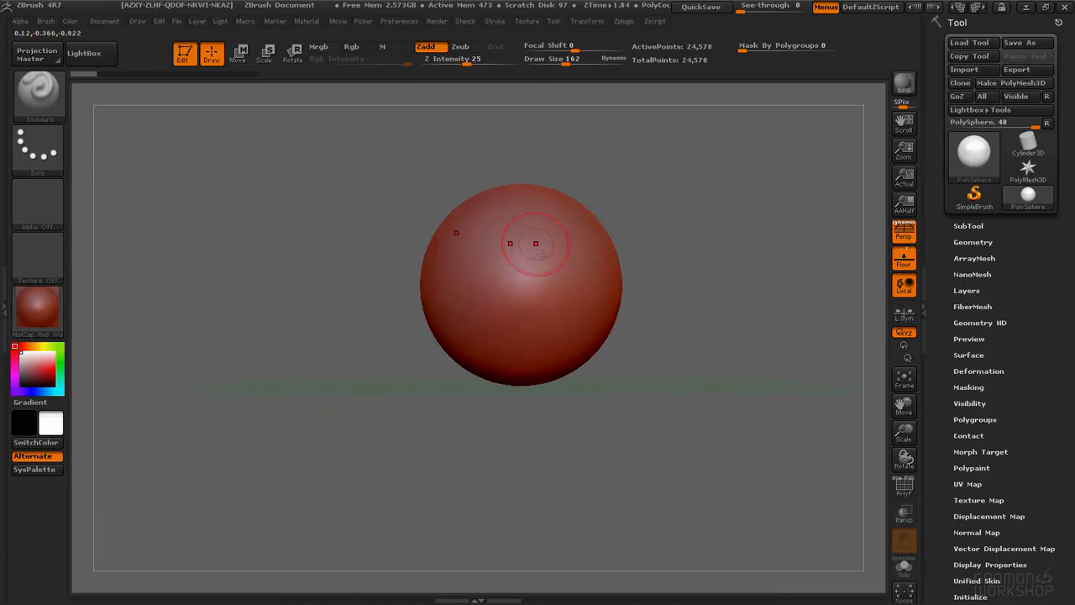
right_click_drag(503, 240, 459, 229, "alt")
right_click_drag(460, 229, 488, 269, "ctrl")
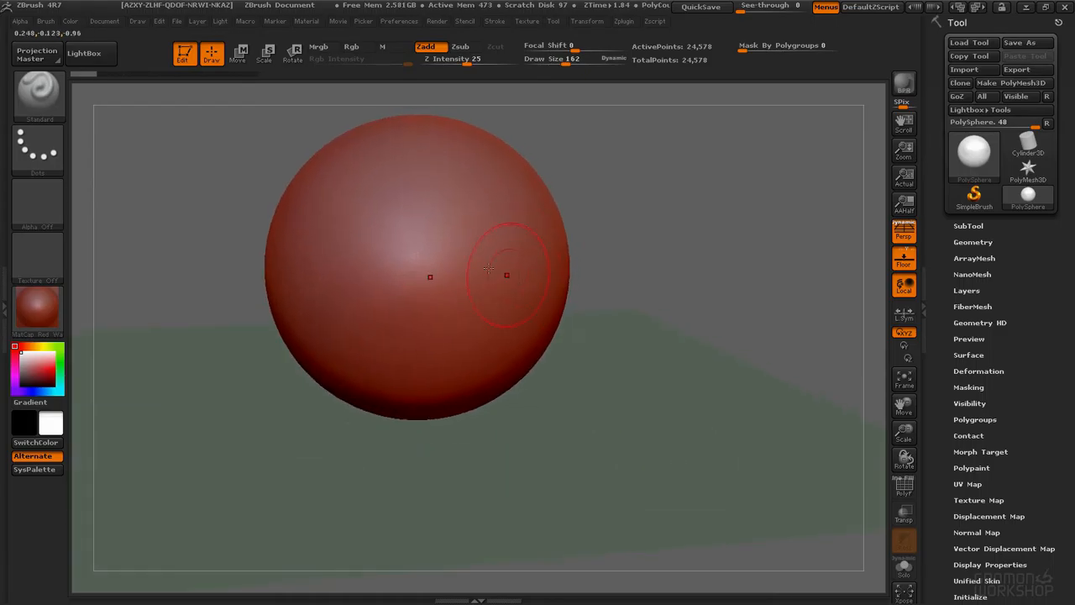
mouse_move(526, 216)
right_mouse_down("ctrl")
mouse_move(527, 163)
mouse_move(552, 217)
right_mouse_up("ctrl")
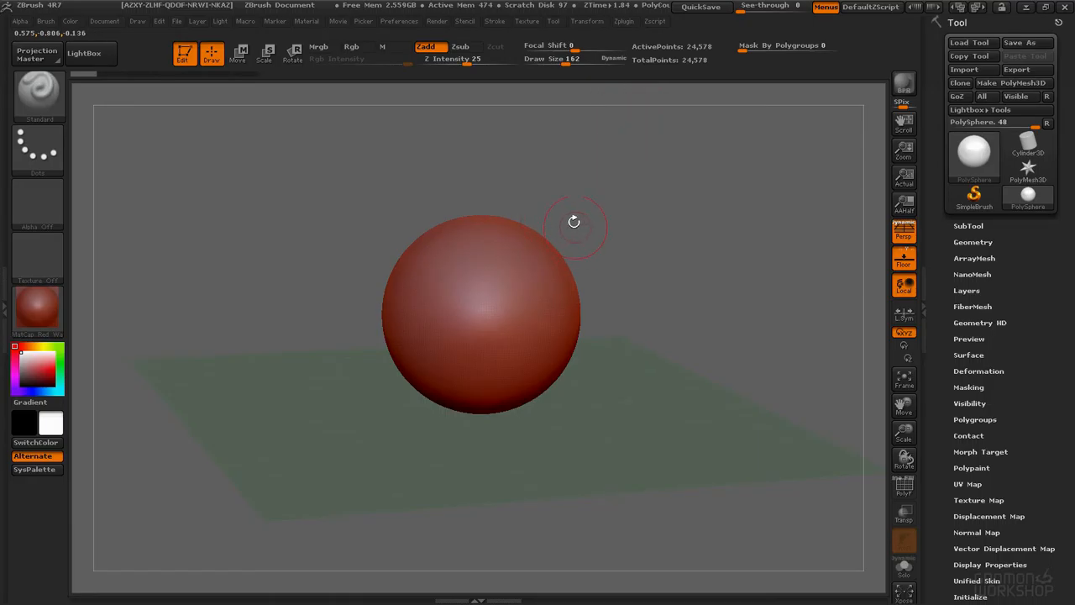
mouse_move(544, 257)
right_mouse_down("alt")
mouse_move(554, 235)
mouse_move(564, 261)
right_mouse_up("alt")
mouse_move(558, 264)
left_mouse_down("alt")
mouse_move(554, 252)
mouse_move(514, 314)
left_mouse_up("alt")
mouse_move(589, 343)
left_mouse_down("alt")
mouse_move(521, 346)
mouse_move(568, 315)
mouse_move(524, 339)
left_mouse_up("alt")
key("ctrl+z")
key("ctrl+z")
left_click_drag(630, 236, 576, 236, "alt")
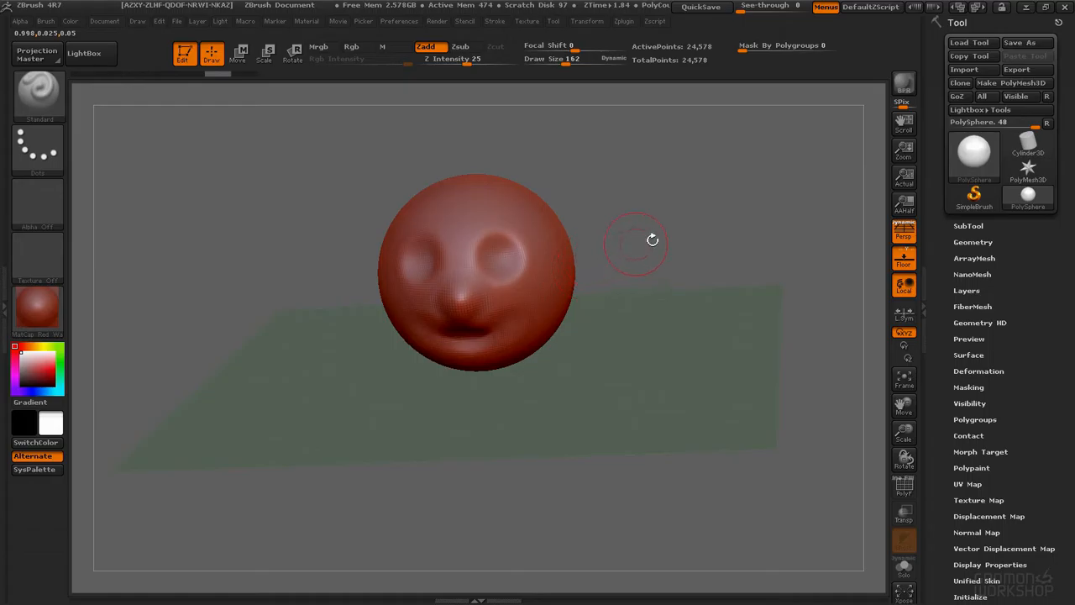
Step: Orbit the view around the sculpted sphere to examine the face
mouse_move(704, 195)
left_mouse_down()
mouse_move(789, 200)
mouse_move(716, 196)
left_mouse_up()
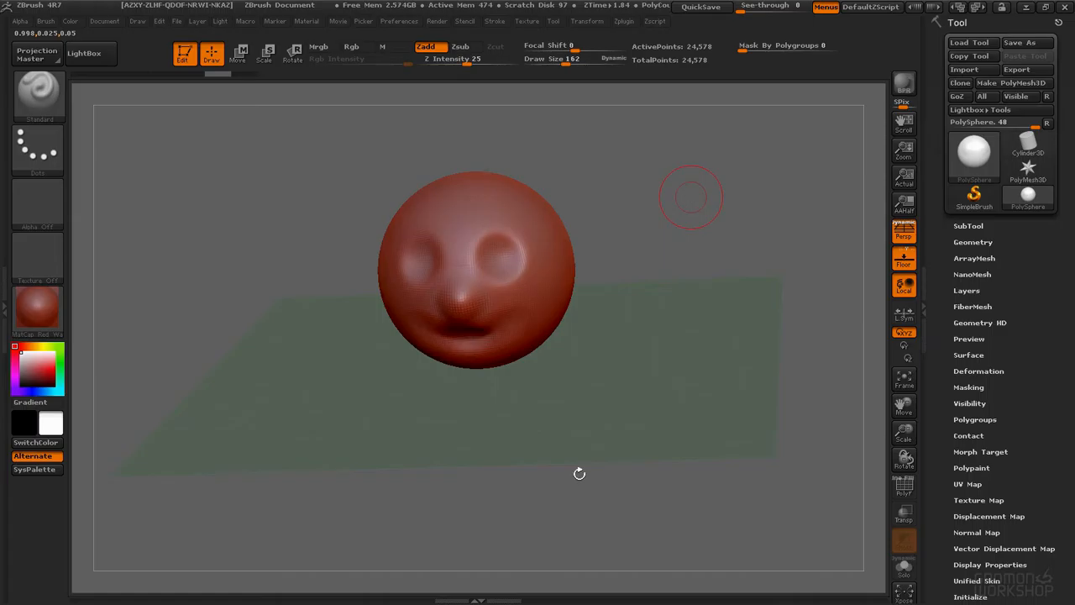
left_click_drag(684, 237, 727, 295)
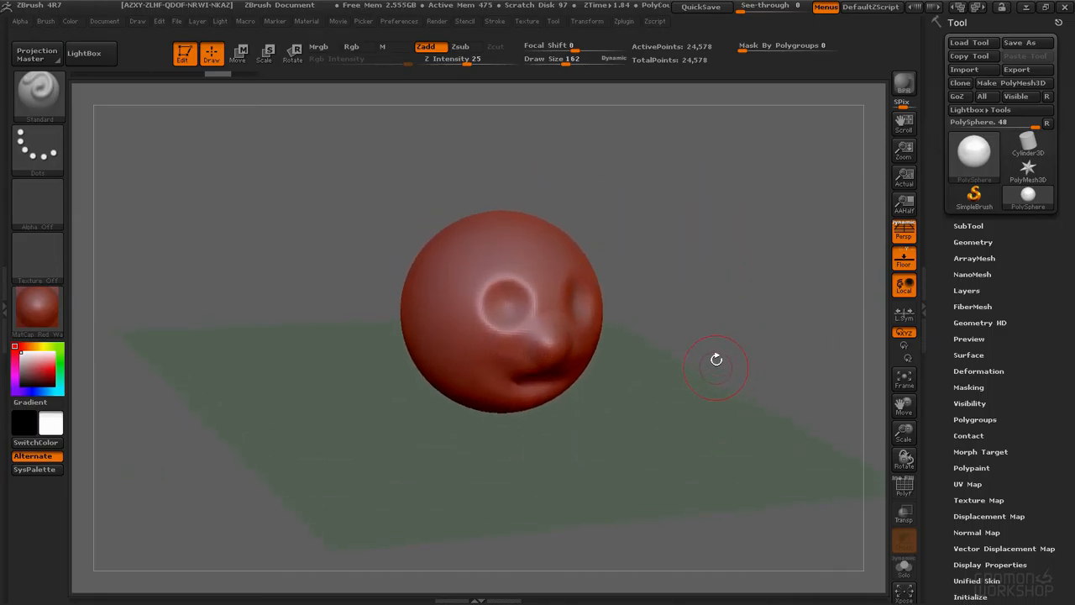
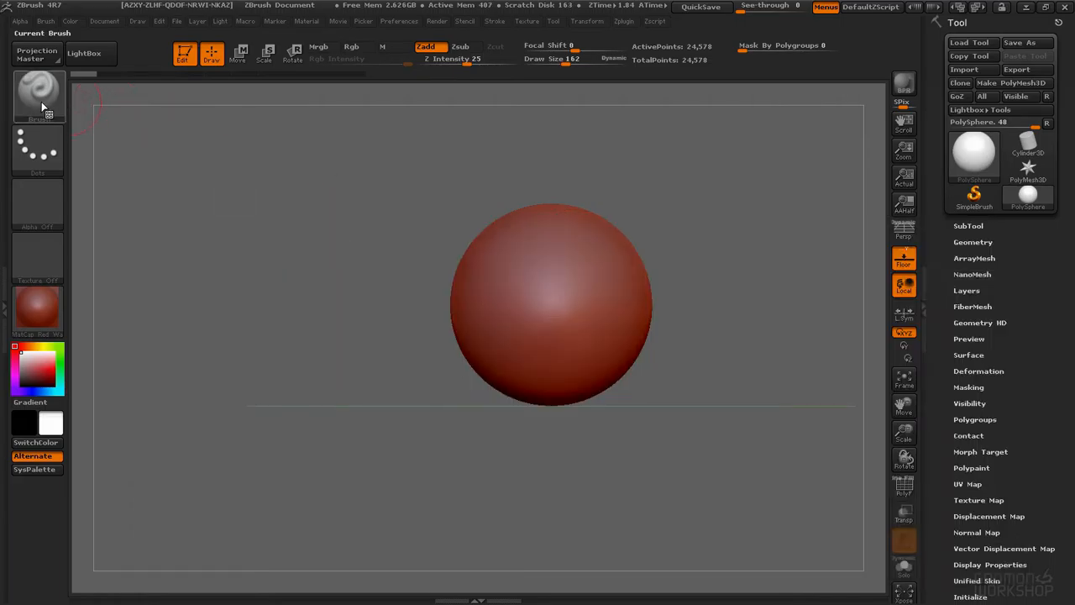
Step: Select the Move brush from the brush palette by filtering on its initial letter
left_click(49, 116)
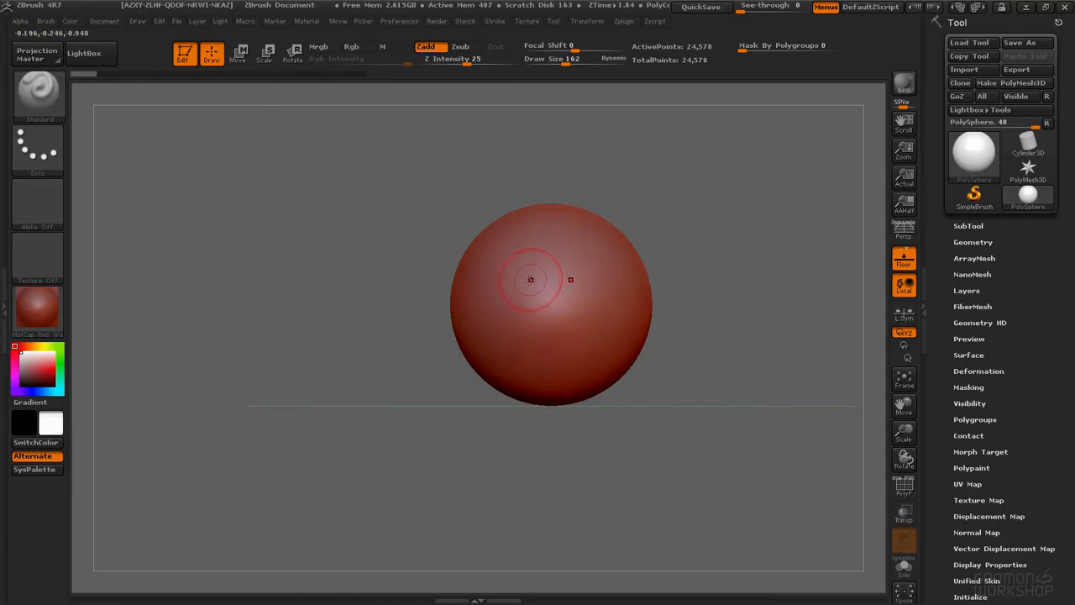
key("b")
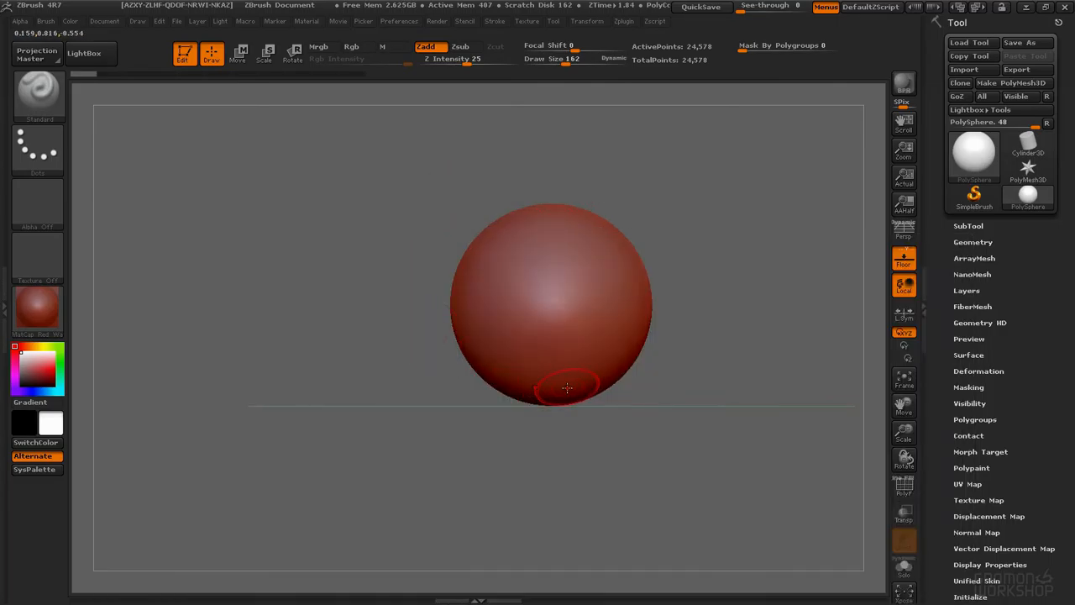
key("b")
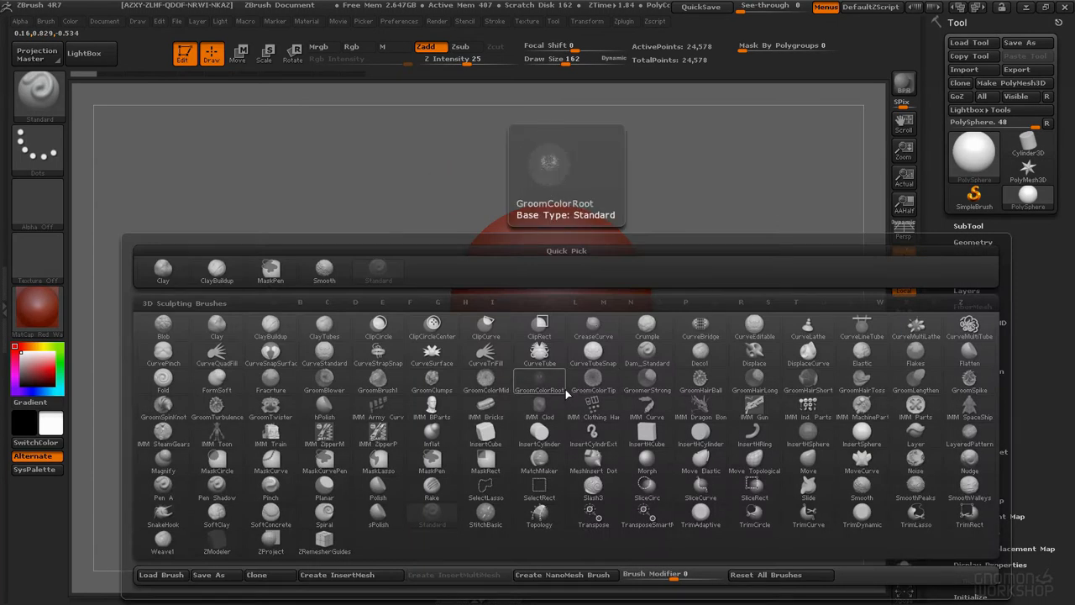
key("m")
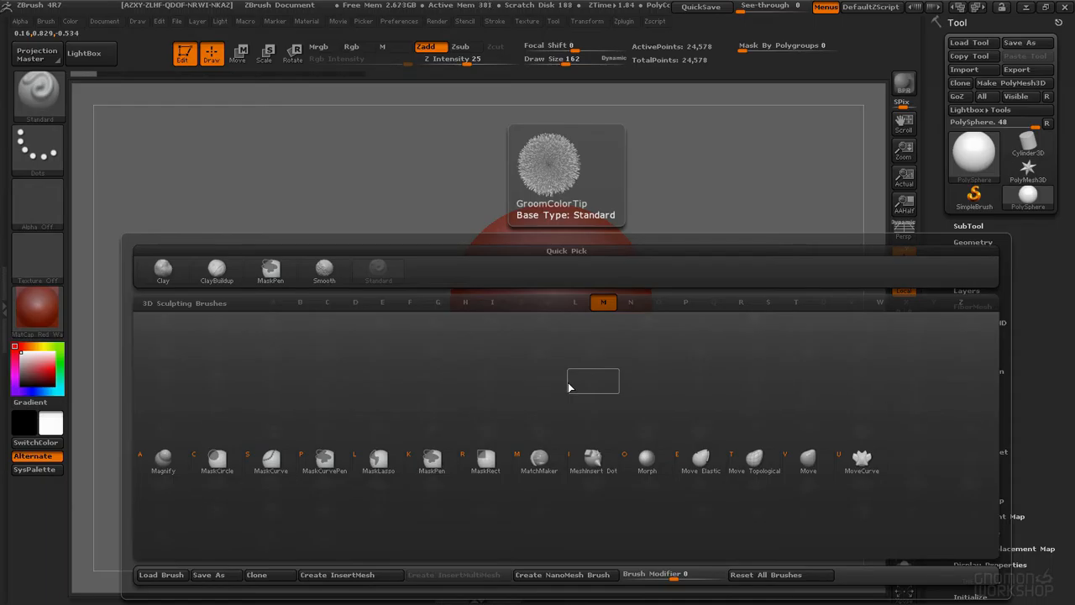
left_click(798, 466)
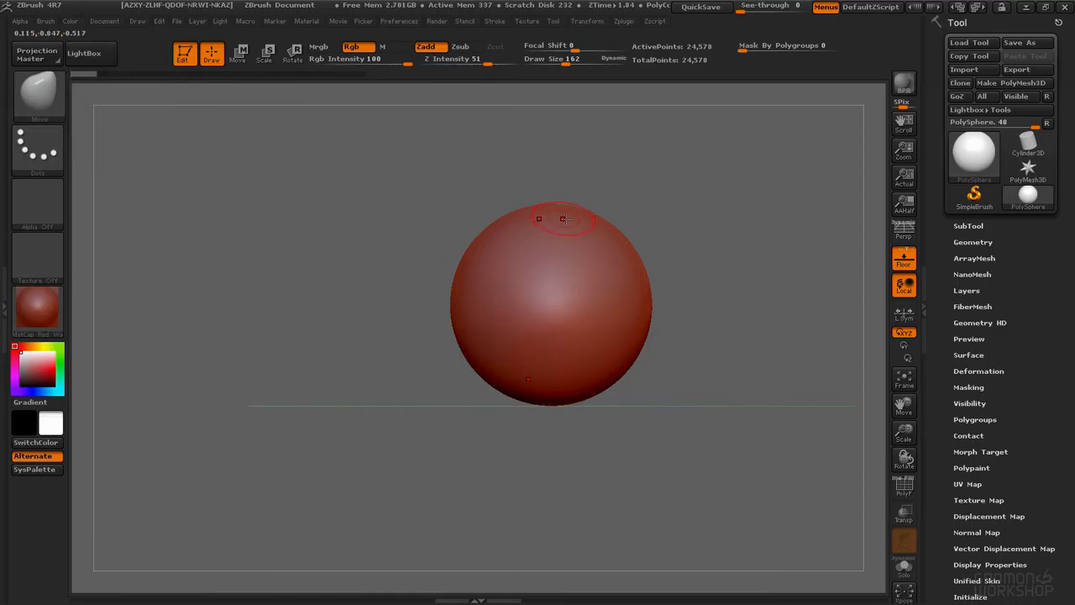
Step: Switch back to the Standard brush from the brush palette
key("b")
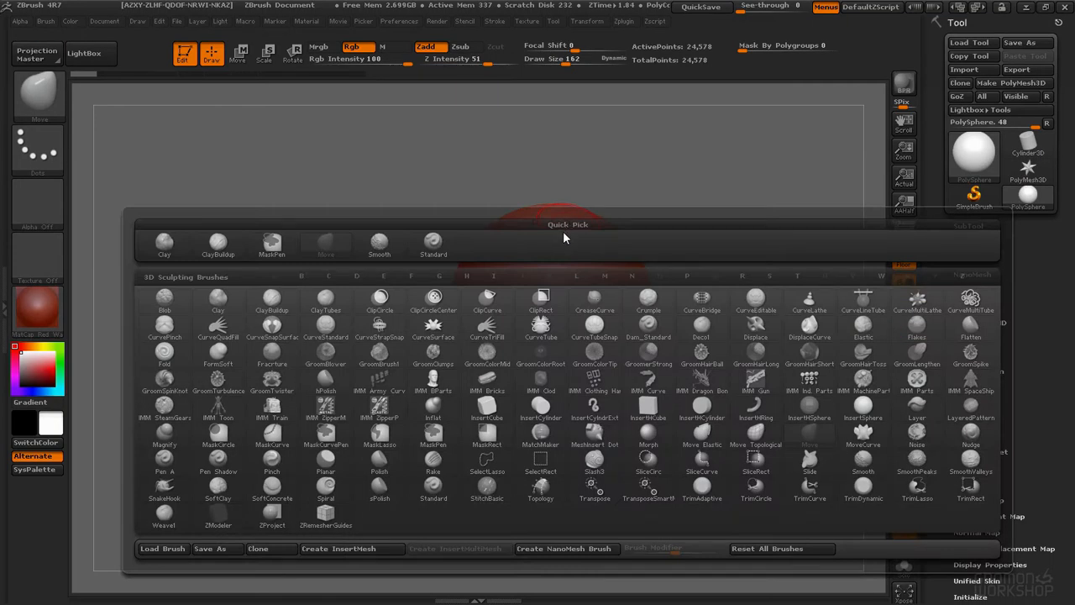
key("s")
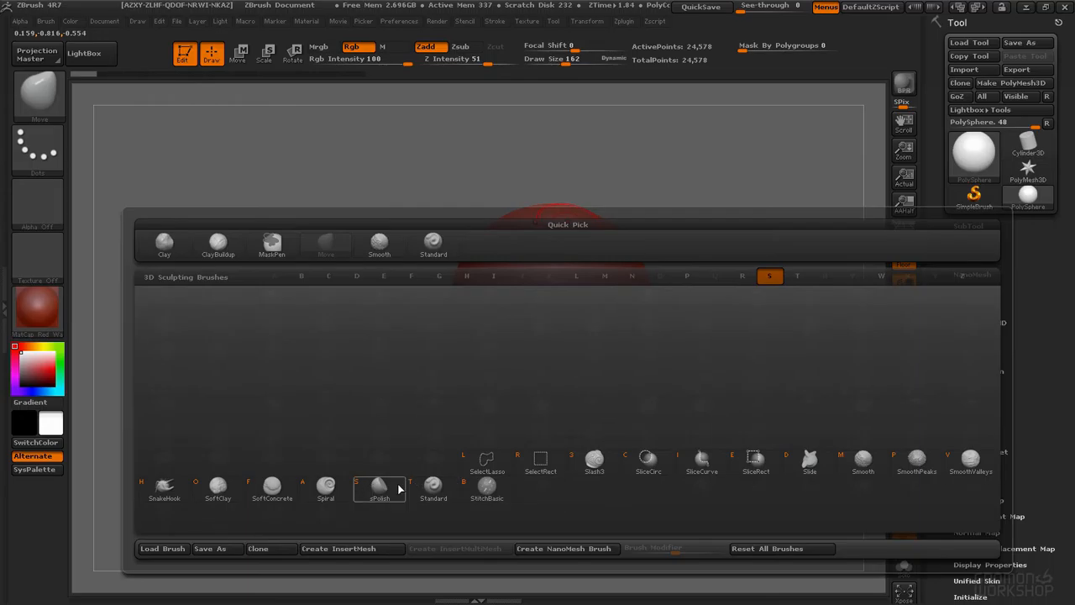
mouse_move(414, 486)
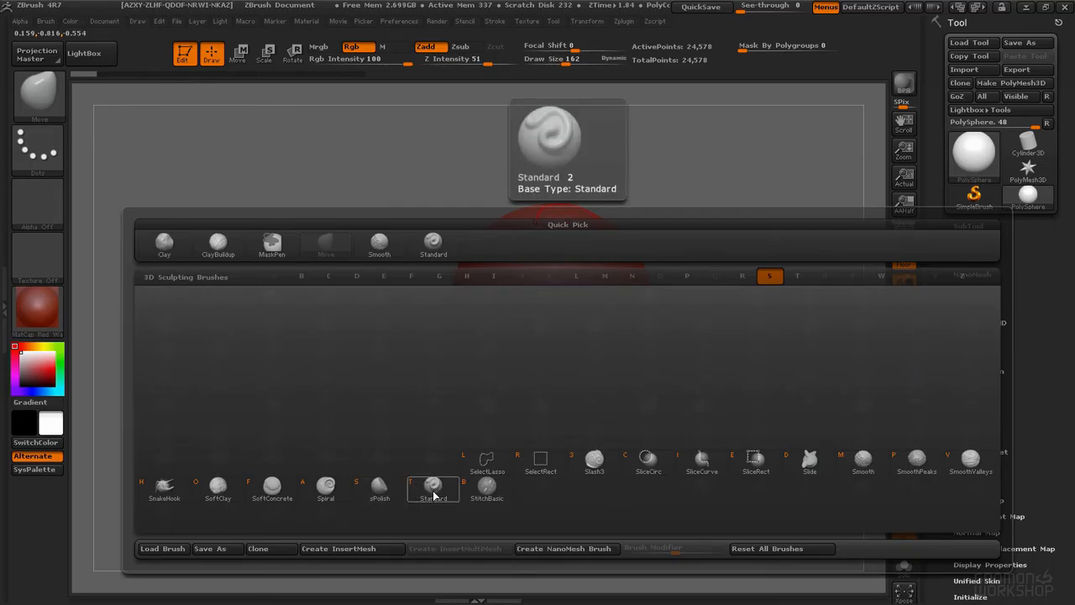
left_click(433, 496)
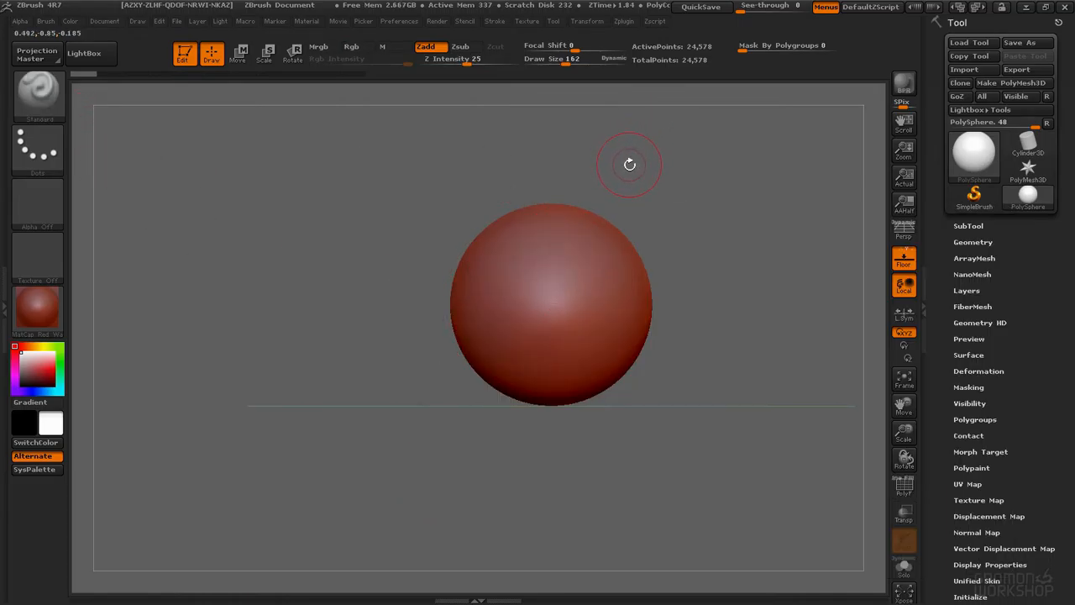
Step: Select the Move brush with its shortcut and enlarge the draw size to 537
key("b")
key("m")
key("v")
key("space")
left_click_drag(589, 220, 621, 220)
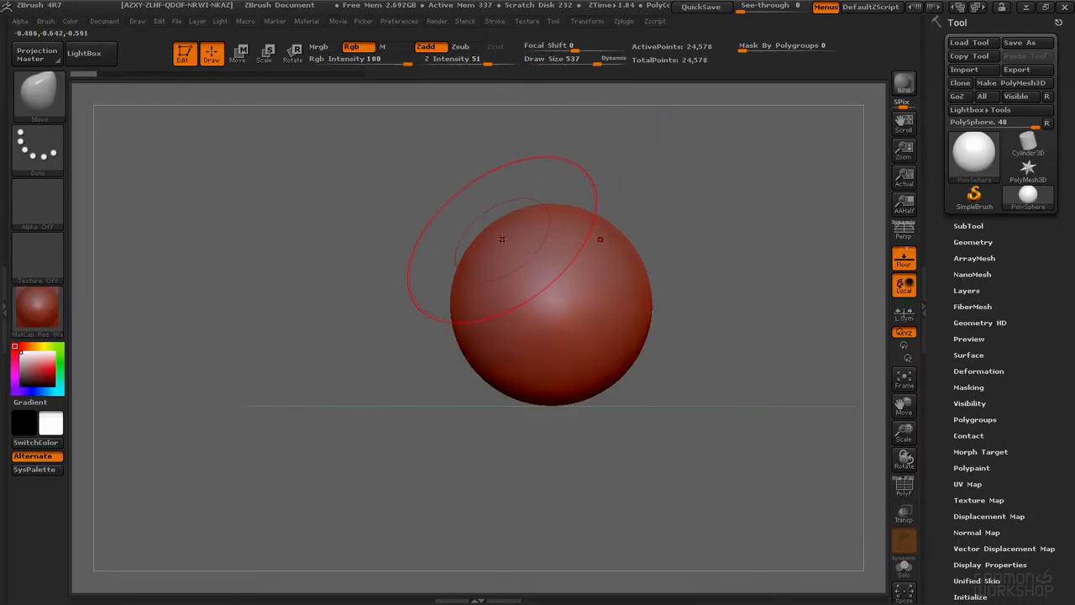
Step: Pull and reshape the sphere into an elongated head shape with the Move brush, orbiting around it
left_click_drag(551, 236, 551, 201)
left_click_drag(533, 409, 508, 458)
mouse_move(587, 210)
left_mouse_down()
mouse_move(602, 188)
mouse_move(635, 204)
left_mouse_up()
left_click_drag(672, 257, 659, 285)
mouse_move(682, 281)
left_mouse_down()
mouse_move(713, 263)
mouse_move(716, 310)
left_mouse_up()
left_click_drag(659, 342, 664, 357)
mouse_move(772, 252)
left_mouse_down()
mouse_move(603, 211)
mouse_move(605, 243)
left_mouse_up()
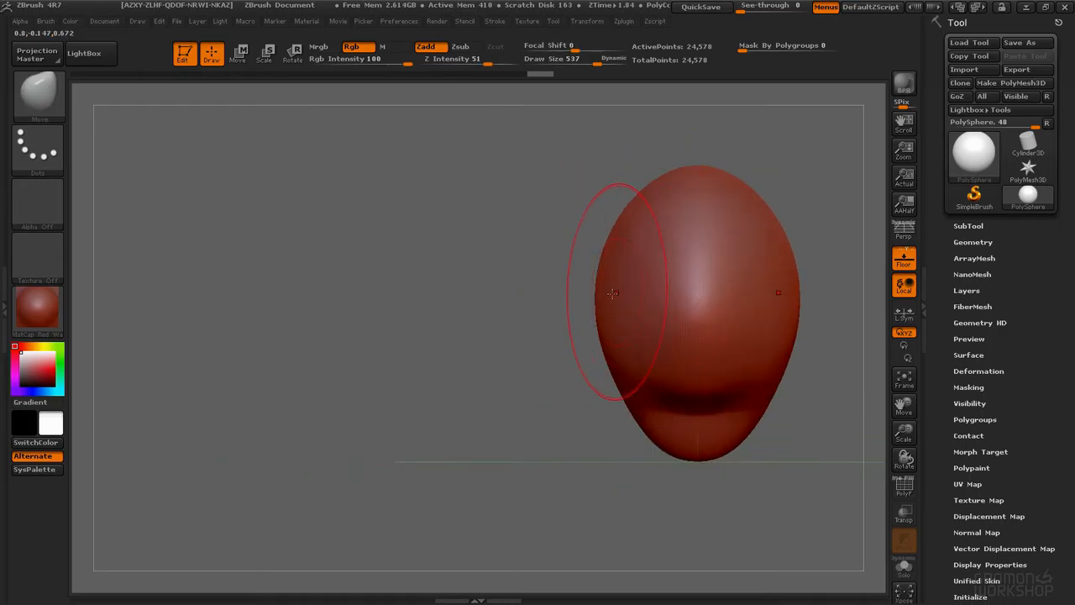
left_click_drag(601, 281, 591, 284)
mouse_move(571, 229)
left_mouse_down()
mouse_move(470, 244)
mouse_move(447, 281)
left_mouse_up()
left_click_drag(548, 184, 556, 316, "alt")
left_click_drag(537, 250, 532, 242)
left_click_drag(543, 372, 539, 392)
left_click_drag(533, 429, 556, 445)
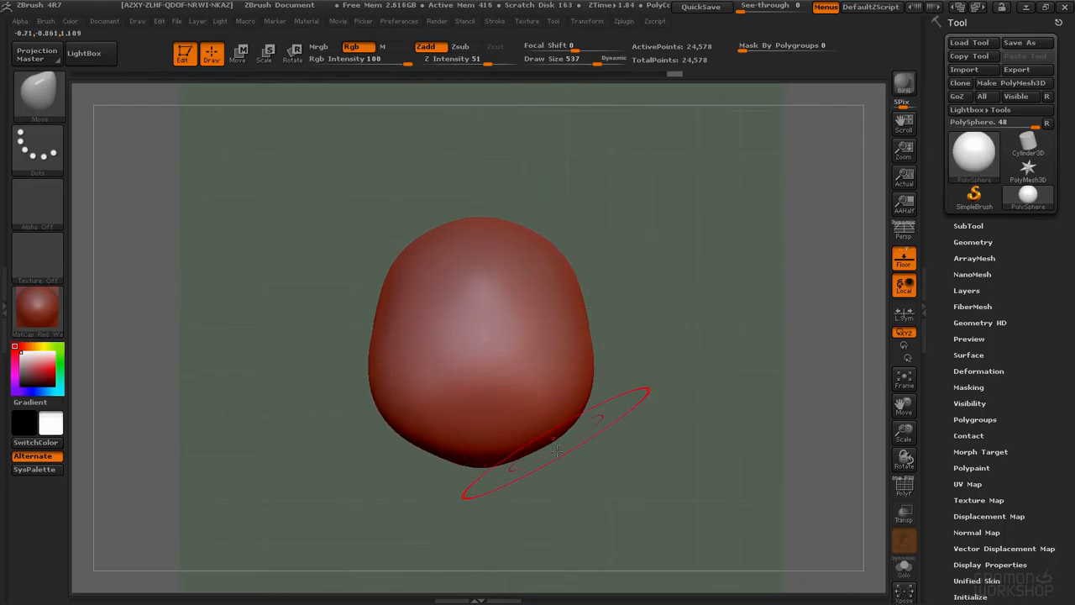
left_click_drag(626, 449, 640, 452)
left_click_drag(546, 437, 561, 454)
left_click_drag(525, 343, 507, 353, "shift")
left_click_drag(489, 422, 484, 429)
left_click_drag(441, 210, 440, 234)
left_click_drag(340, 398, 475, 390, "shift")
mouse_move(393, 273)
left_mouse_down()
mouse_move(397, 261)
mouse_move(351, 250)
mouse_move(284, 252)
mouse_move(405, 259)
mouse_move(552, 156)
left_mouse_up()
left_click_drag(504, 215, 470, 256, "alt")
mouse_move(386, 338)
left_mouse_down()
mouse_move(373, 332)
mouse_move(392, 332)
left_mouse_up()
Step: Enlarge the Move brush to a draw size of 838 and keep refining the head's overall shape
key("space")
left_click_drag(423, 400, 399, 398)
left_click_drag(388, 319, 386, 284)
left_click_drag(319, 290, 438, 290)
left_click_drag(427, 339, 419, 346)
mouse_move(423, 187)
left_mouse_down("alt")
mouse_move(518, 217)
mouse_move(693, 239)
mouse_move(640, 275)
left_mouse_up("alt")
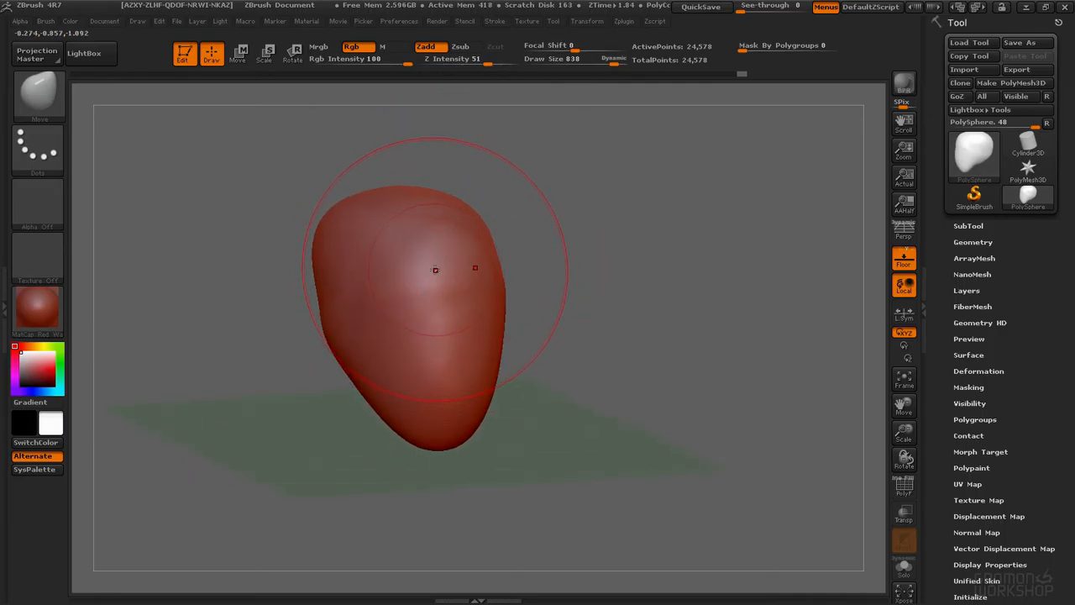
Step: Switch to the Standard brush and set its draw size to 198
key("b")
key("s")
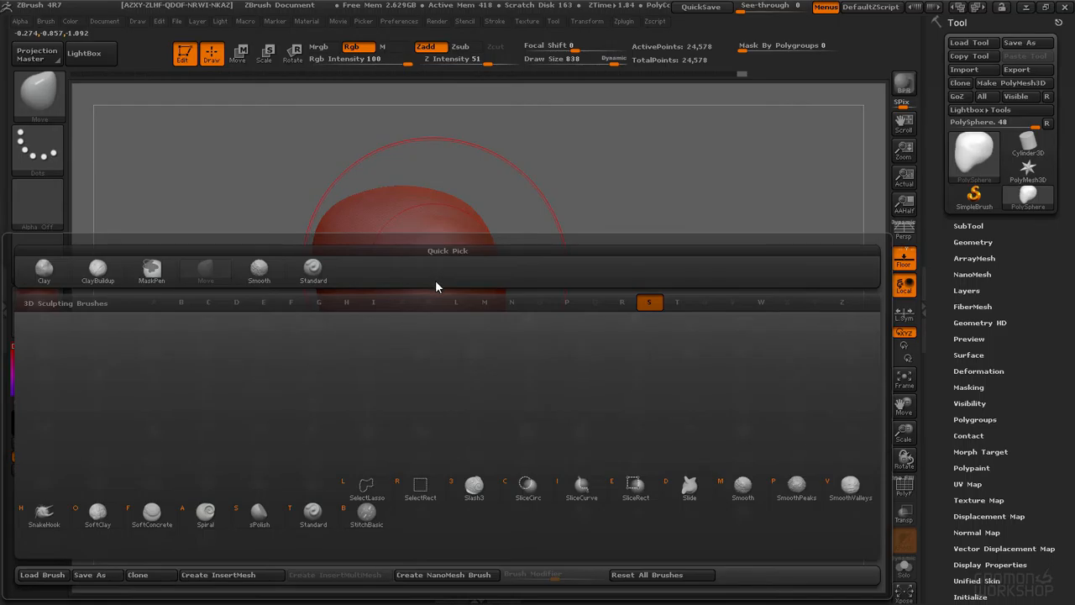
left_click(312, 513)
key("space")
left_click_drag(416, 310, 386, 314)
right_click_drag(443, 299, 415, 304)
Step: Try a stroke on the face and undo it
key("space")
left_click(480, 316)
key("space")
left_click_drag(472, 244, 467, 245)
left_click_drag(512, 292, 512, 287)
key("ctrl+z")
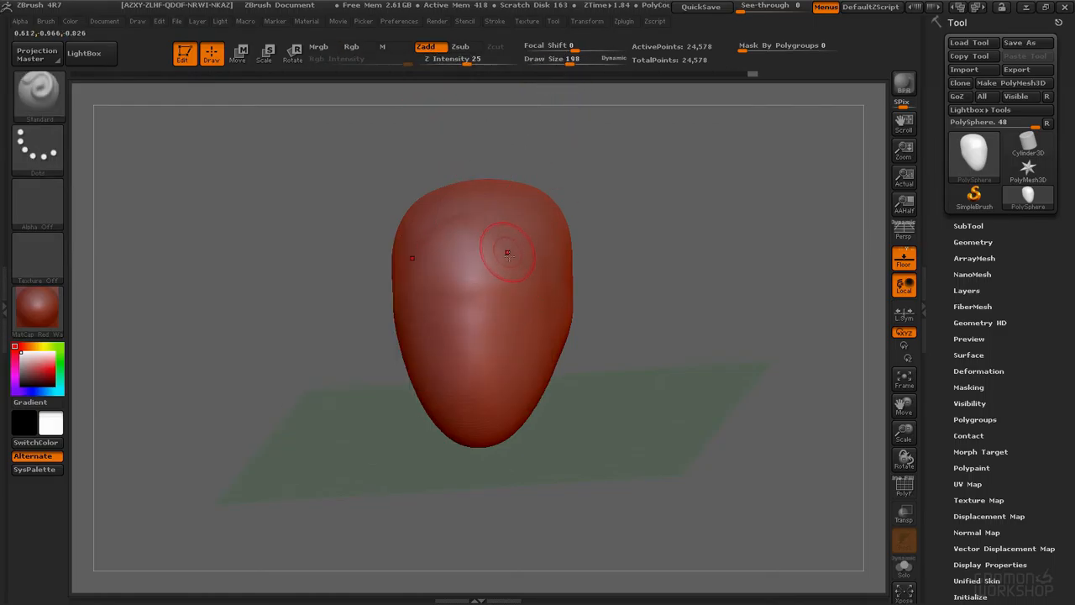
Step: Switch to Zsub, carve eye sockets into the face, then undo them
left_click(464, 49)
mouse_move(520, 315)
left_mouse_down()
mouse_move(508, 290)
mouse_move(491, 302)
mouse_move(504, 318)
left_mouse_up()
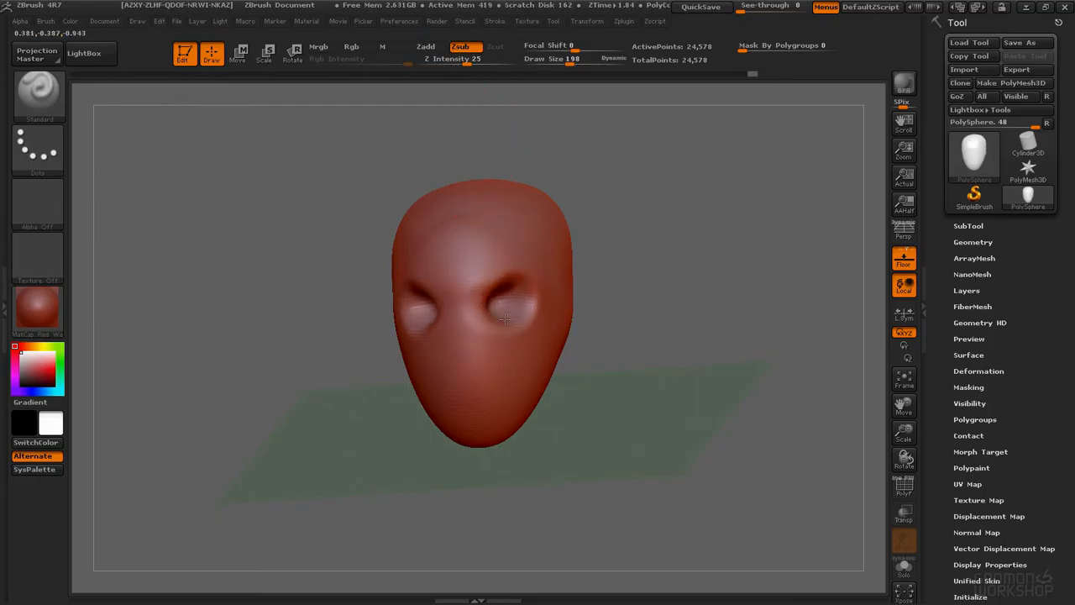
left_click_drag(446, 142, 457, 97)
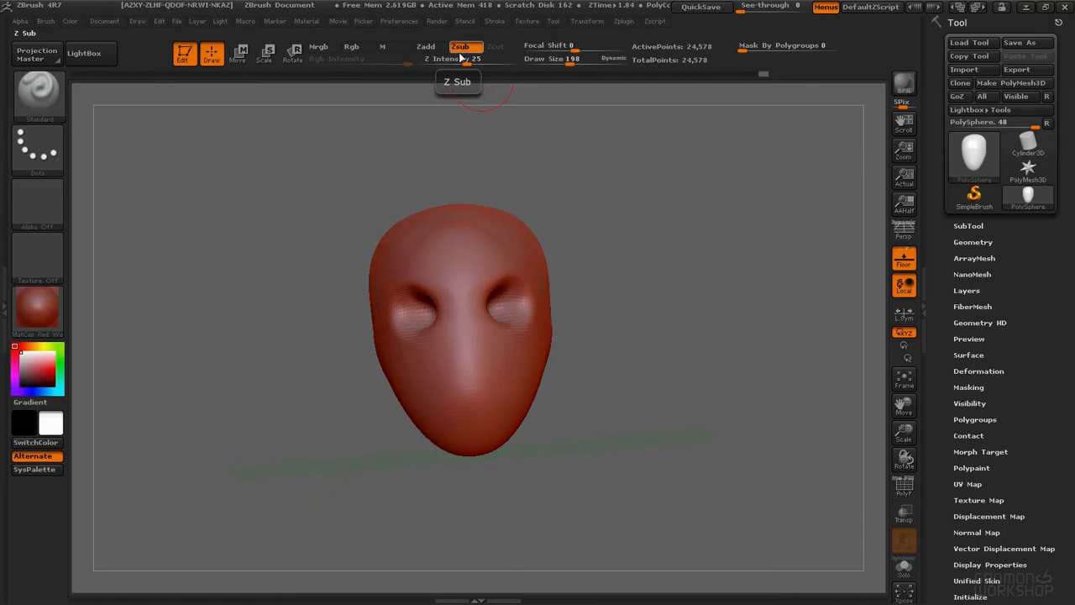
key("ctrl+z")
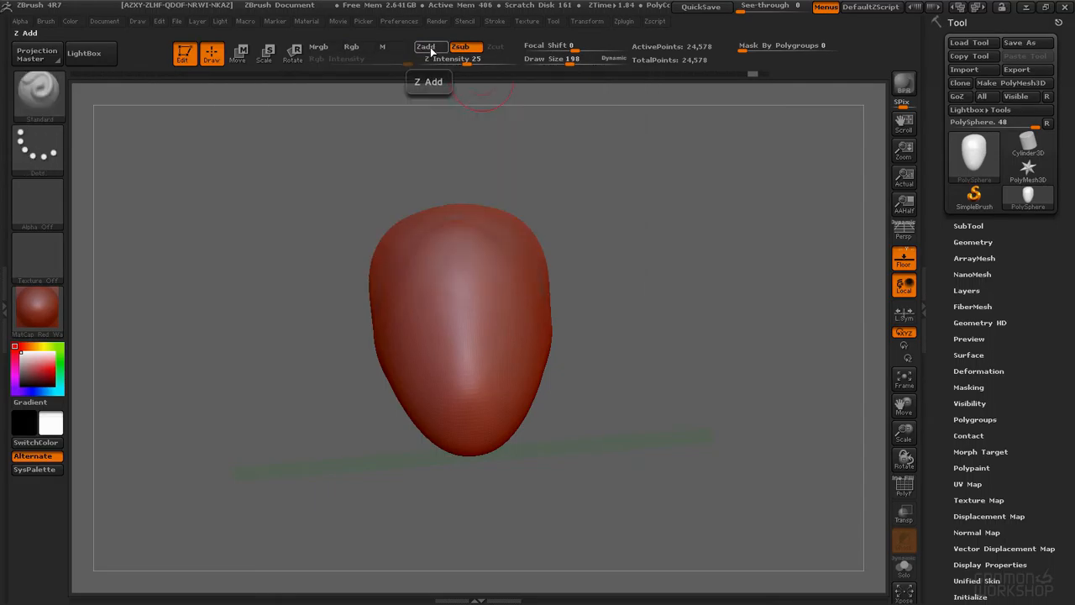
Step: Switch back to Zadd and carve two eye sockets into the face
left_click(431, 47)
mouse_move(537, 185)
left_mouse_down()
mouse_move(481, 273)
mouse_move(481, 302)
mouse_move(475, 284)
left_mouse_up()
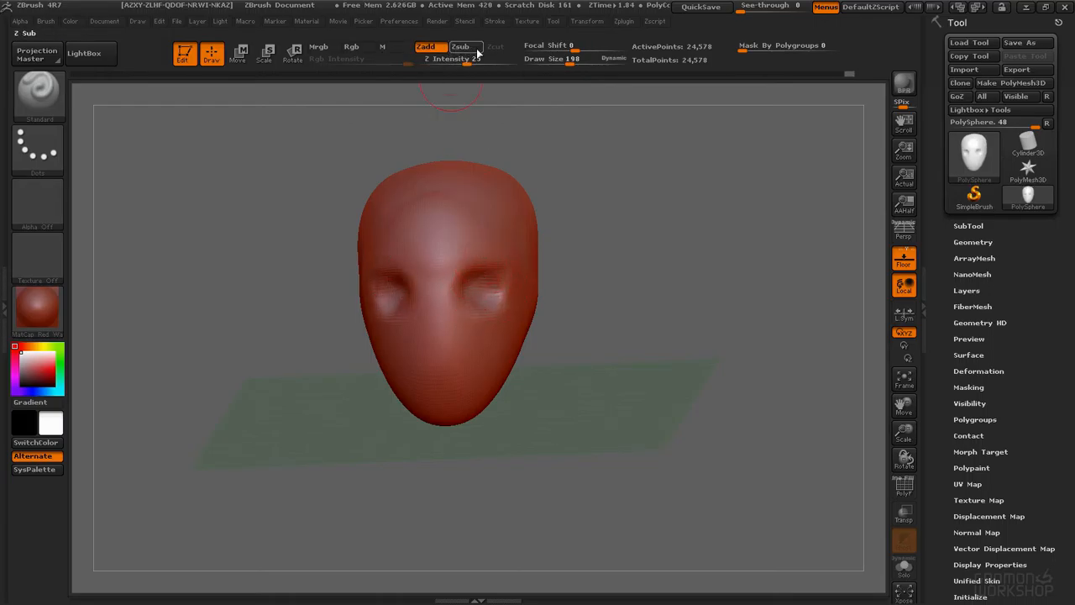
right_click_drag(535, 285, 490, 242)
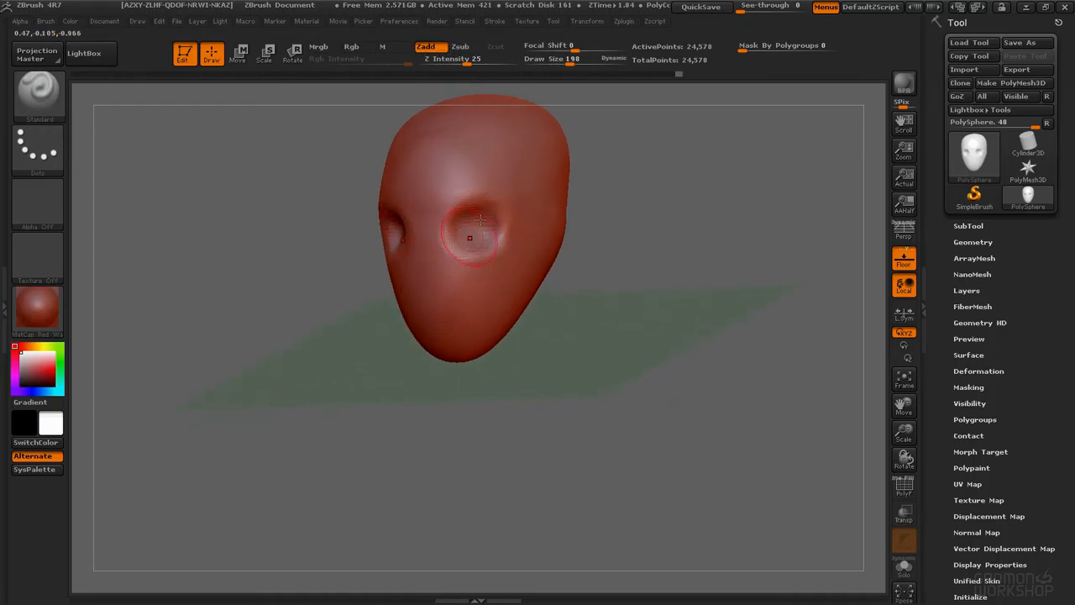
Step: Smooth and refine the eye sockets, orbiting around the head
mouse_move(427, 240)
left_mouse_down()
mouse_move(421, 262)
mouse_move(424, 221)
mouse_move(425, 267)
left_mouse_up()
right_click_drag(439, 235, 559, 234)
left_click_drag(437, 245, 446, 255)
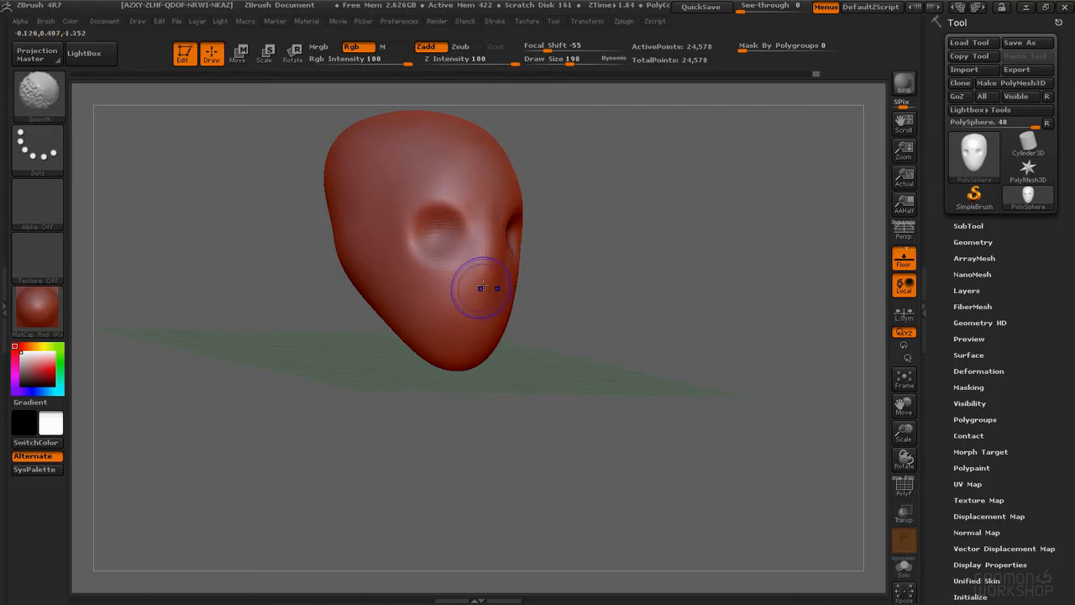
left_click_drag(478, 340, 477, 248, "shift")
right_click_drag(504, 206, 489, 256, "alt")
right_click_drag(489, 256, 578, 217)
right_click_drag(583, 169, 479, 217)
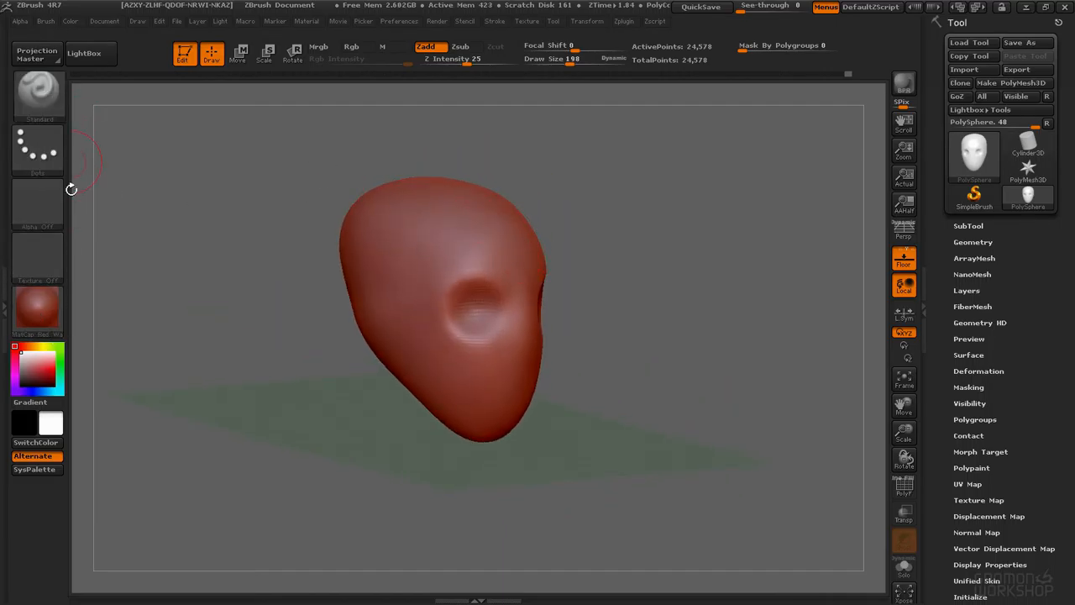
Step: Browse the brush, stroke, alpha and texture palettes
left_click(39, 97)
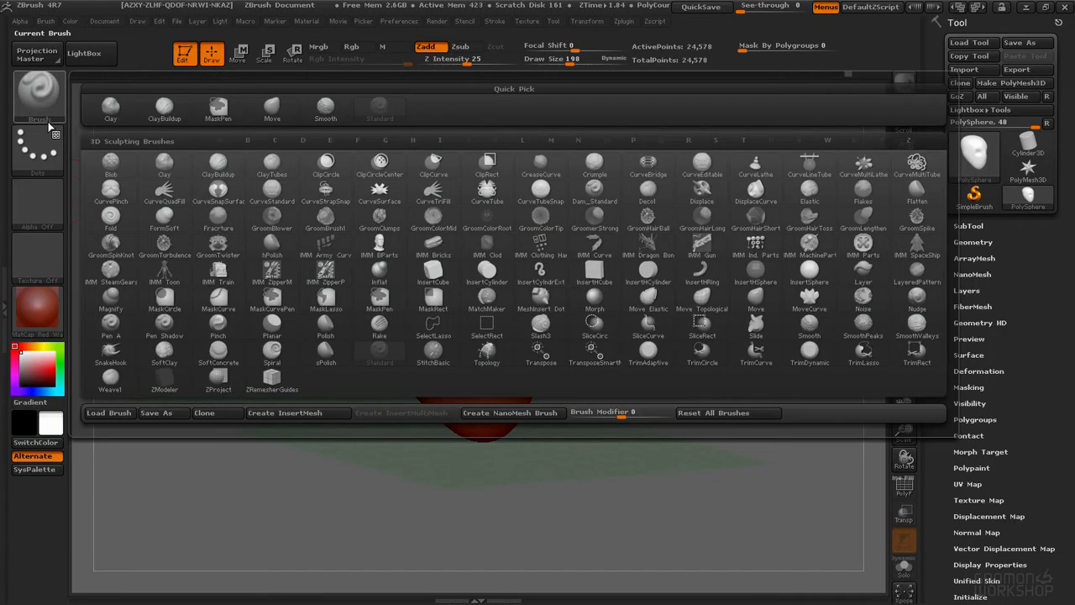
left_click(55, 152)
left_click(42, 208)
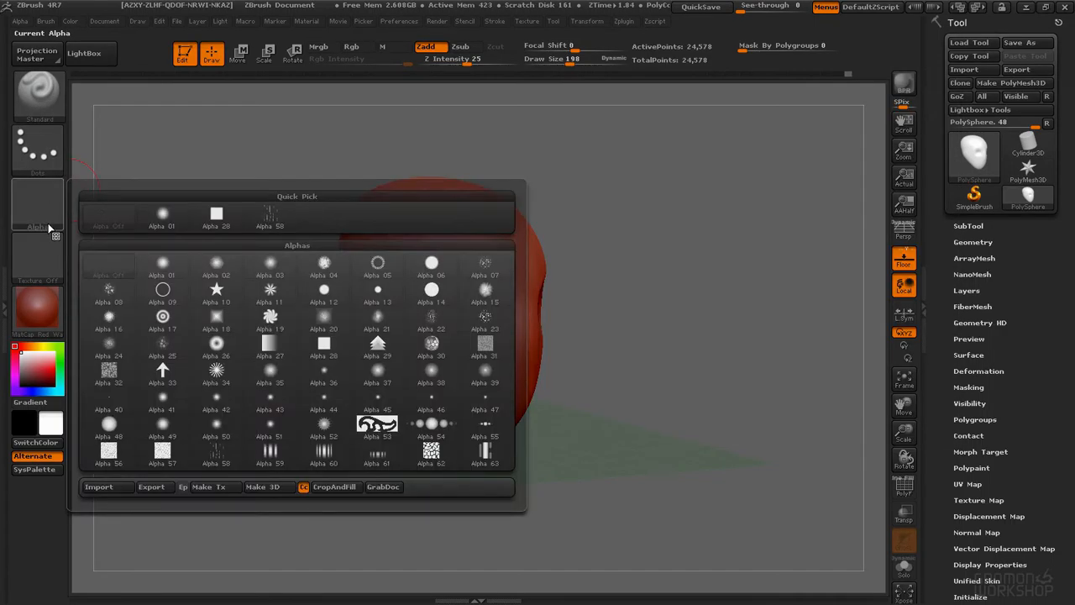
left_click(50, 269)
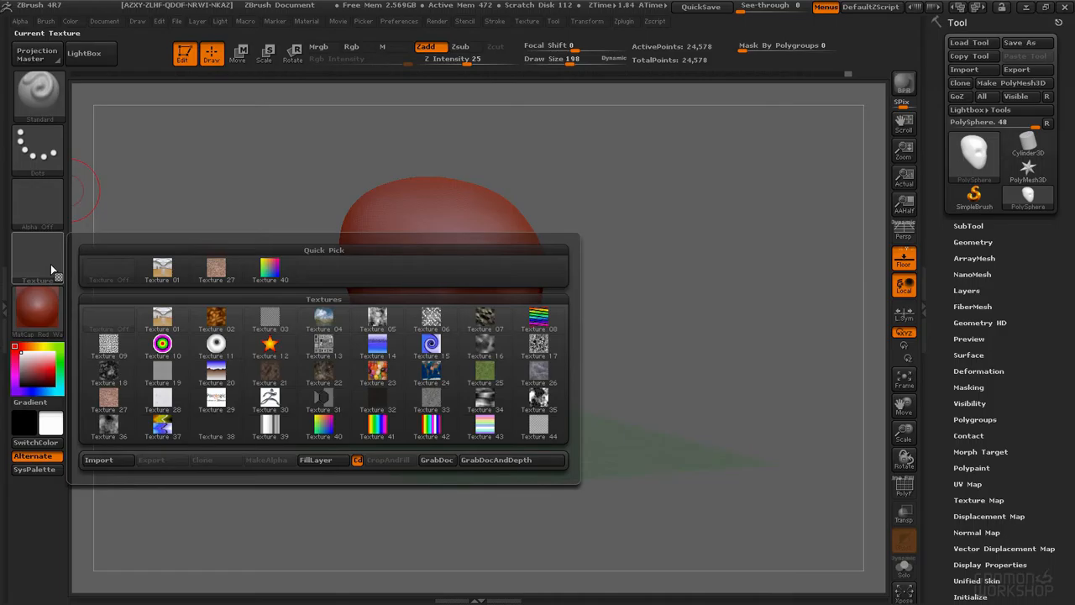
left_click(59, 109)
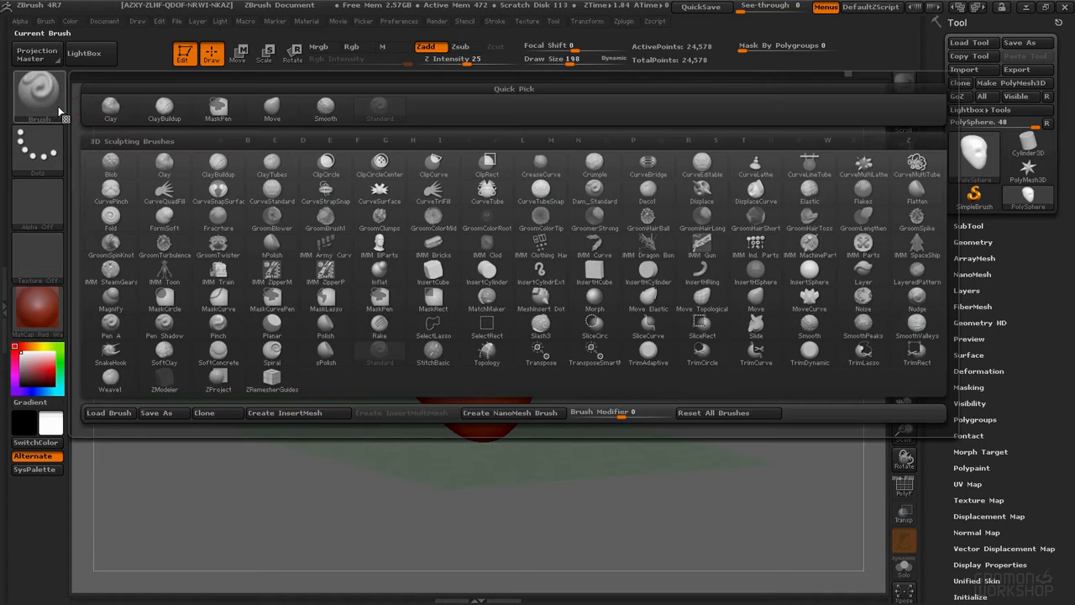
left_click(55, 144)
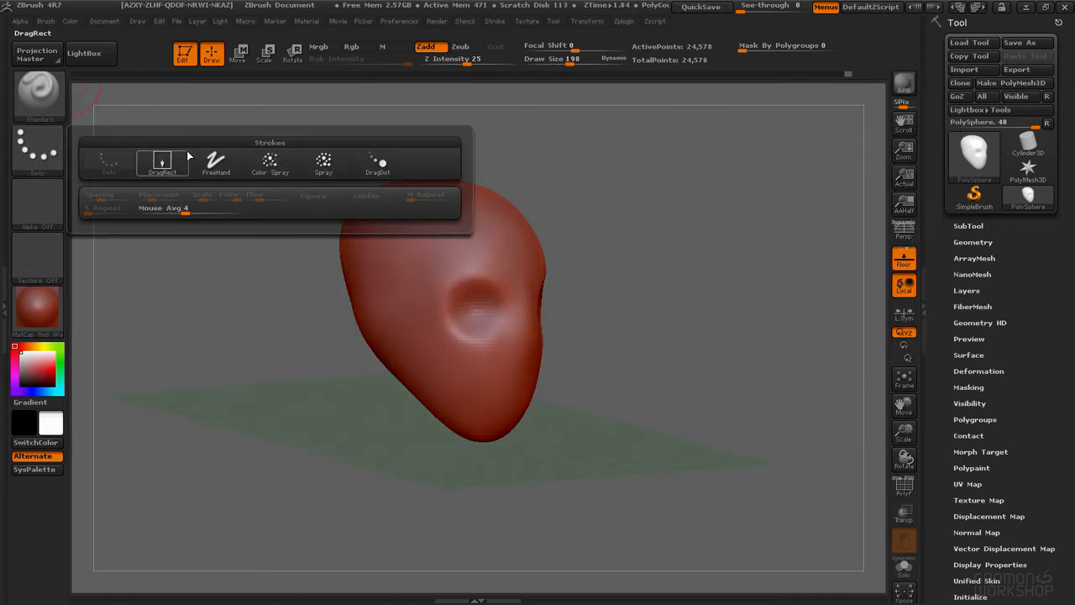
left_click(40, 210)
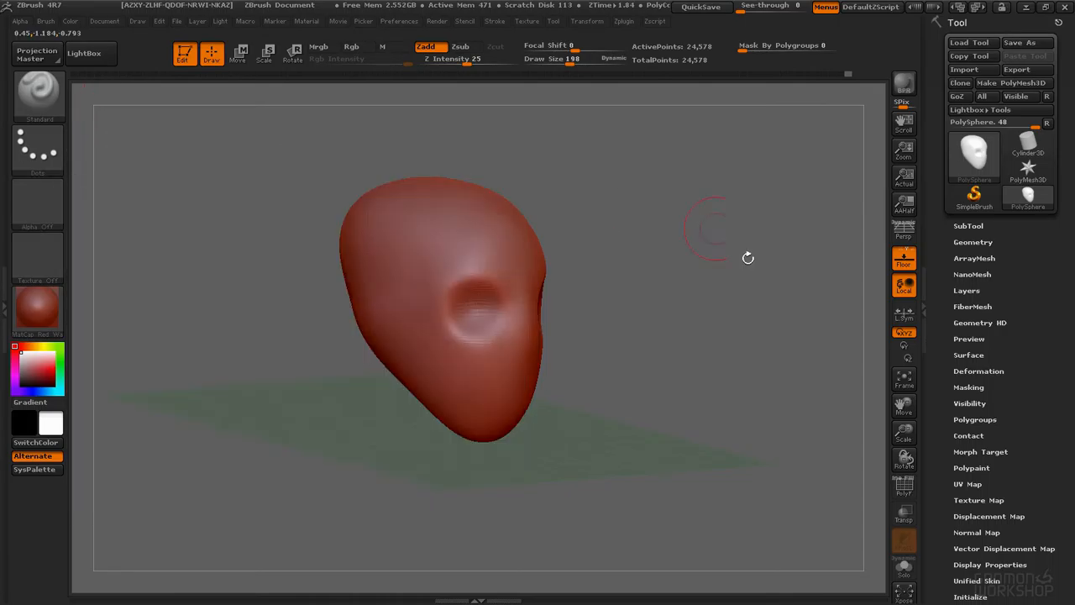
Step: Apply the BasicMaterial2 material to the head
left_click(38, 311)
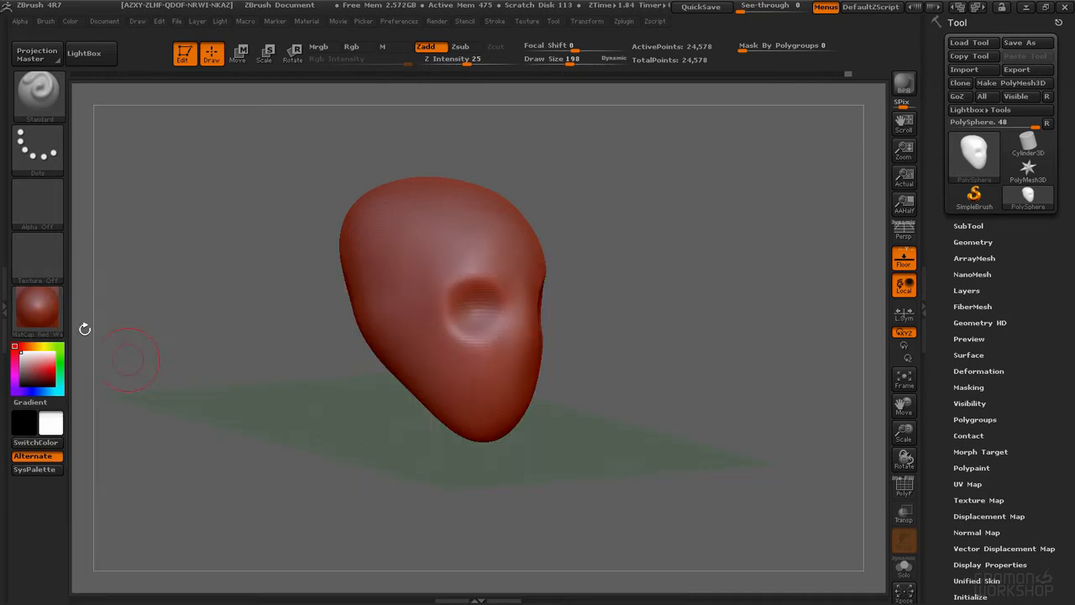
left_click(37, 311)
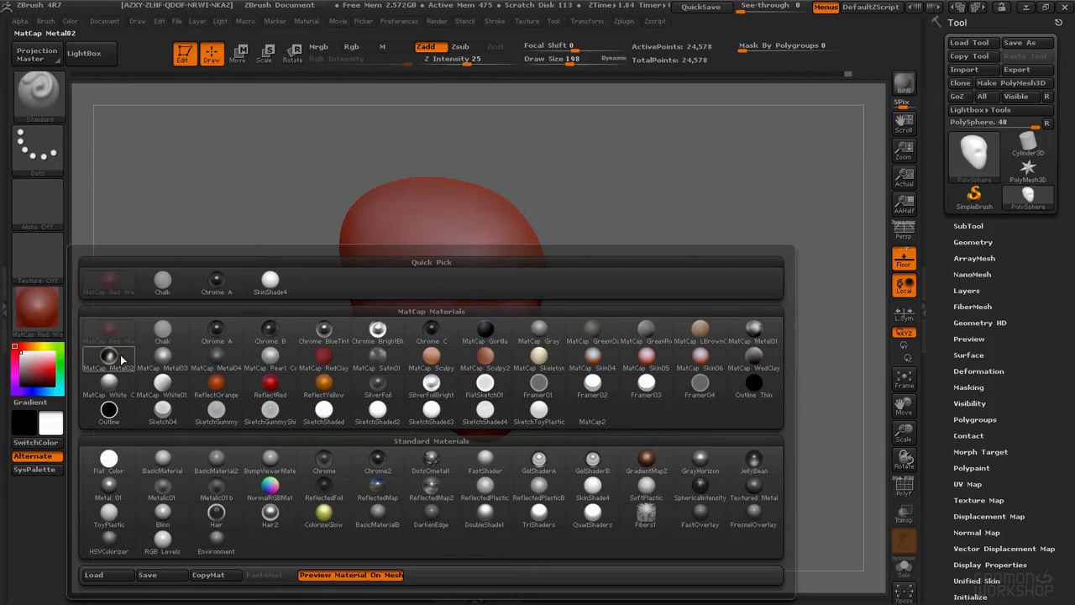
left_click(215, 462)
left_click_drag(598, 357, 576, 313)
Step: Select the ClayTubes brush and build up clay strokes across the brow and face
key("b")
key("c")
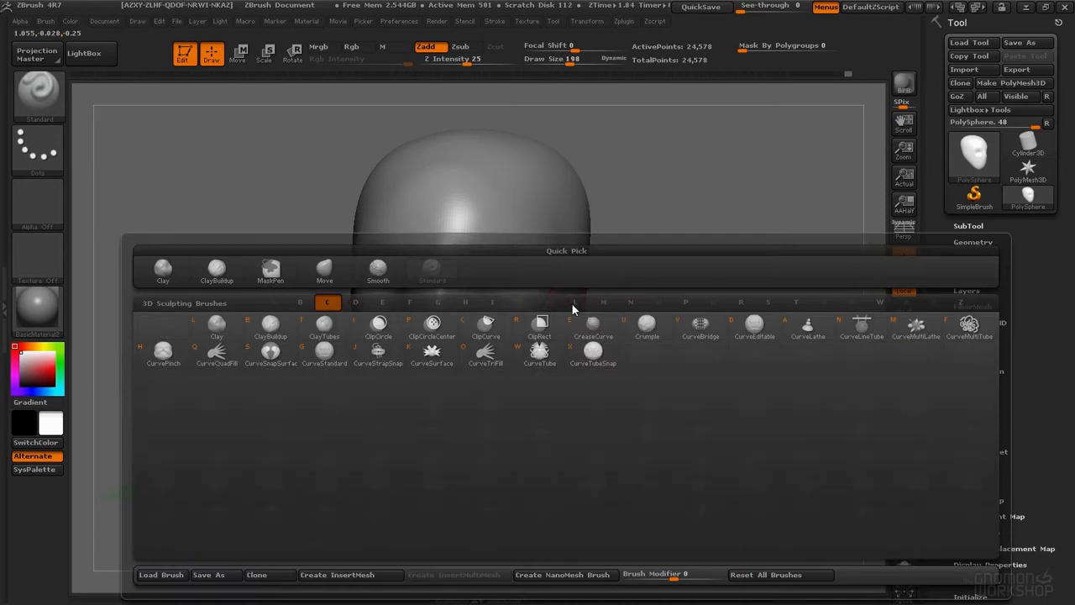
left_click(322, 328)
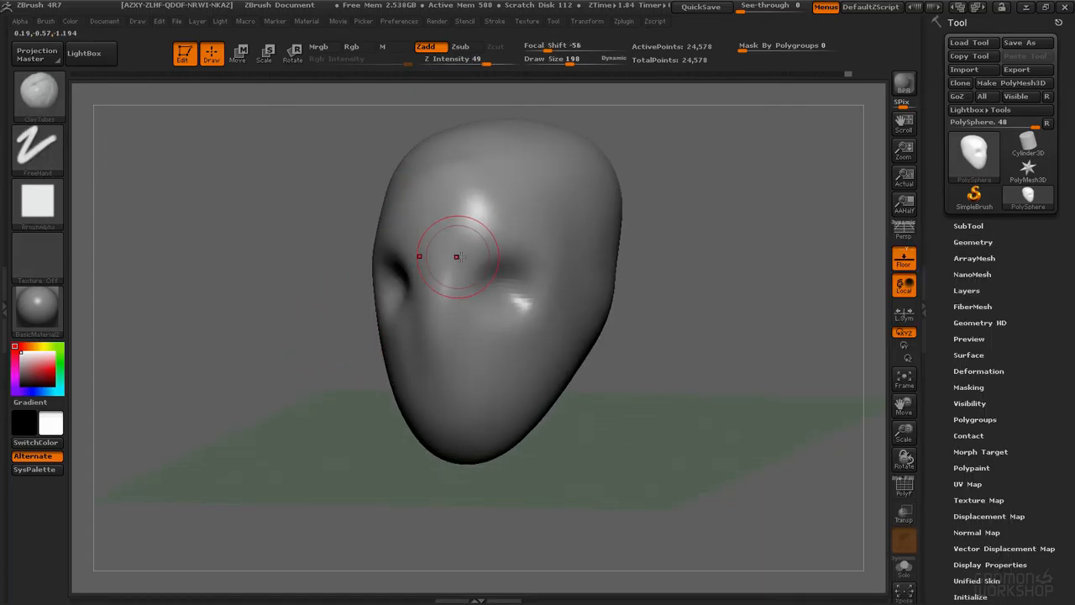
mouse_move(485, 206)
left_mouse_down()
mouse_move(445, 264)
mouse_move(500, 222)
left_mouse_up()
left_click_drag(447, 267, 531, 225)
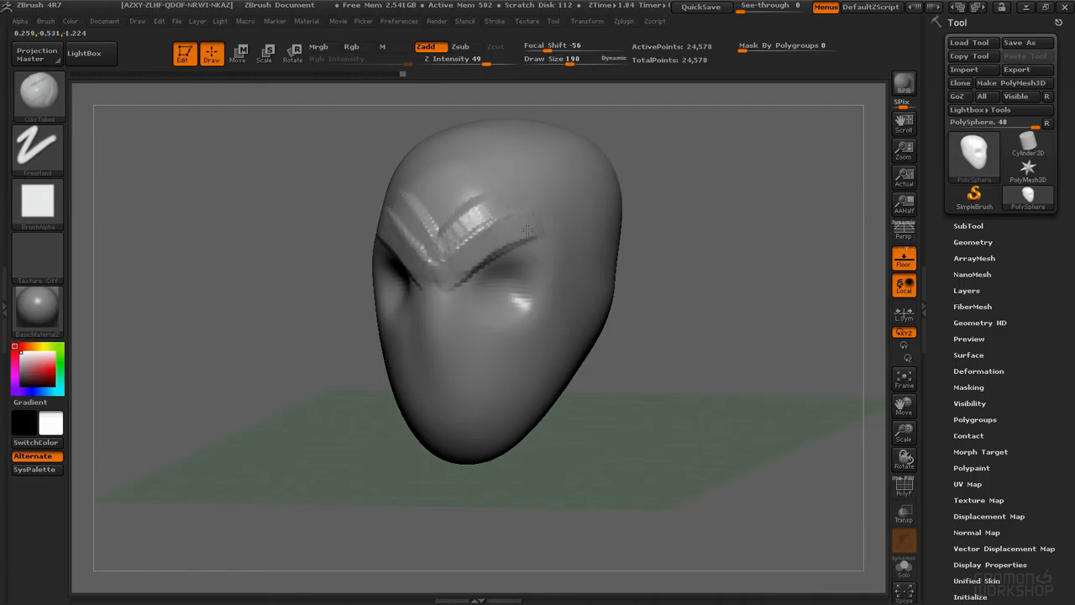
left_click_drag(438, 237, 531, 200)
mouse_move(435, 214)
left_mouse_down()
mouse_move(504, 165)
mouse_move(520, 173)
mouse_move(548, 229)
mouse_move(497, 205)
mouse_move(456, 256)
mouse_move(436, 353)
mouse_move(441, 293)
mouse_move(471, 369)
mouse_move(429, 330)
mouse_move(441, 420)
mouse_move(458, 259)
left_mouse_up()
mouse_move(455, 274)
left_mouse_down()
mouse_move(420, 336)
mouse_move(503, 320)
left_mouse_up()
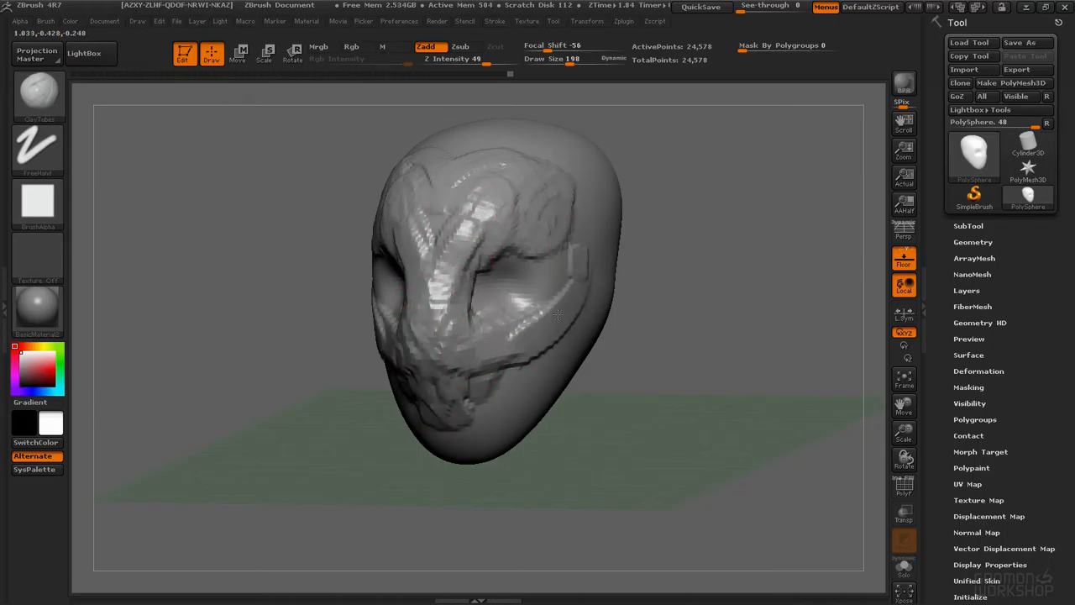
Step: Keep layering ClayTubes strokes over the whole head, orbiting to reach all sides
mouse_move(566, 250)
left_mouse_down()
mouse_move(571, 294)
mouse_move(452, 388)
mouse_move(470, 395)
left_mouse_up()
mouse_move(454, 357)
right_mouse_down("alt")
mouse_move(489, 247)
mouse_move(580, 252)
right_mouse_up("alt")
mouse_move(496, 282)
left_mouse_down()
mouse_move(470, 323)
mouse_move(445, 315)
mouse_move(453, 324)
left_mouse_up()
right_click_drag(580, 277, 487, 303)
mouse_move(479, 332)
left_mouse_down()
mouse_move(554, 256)
mouse_move(471, 336)
left_mouse_up()
right_click_drag(488, 294, 583, 290)
left_click_drag(432, 273, 542, 323)
mouse_move(404, 265)
left_mouse_down()
mouse_move(580, 320)
mouse_move(508, 329)
left_mouse_up()
right_click_drag(516, 283, 462, 287)
mouse_move(542, 326)
left_mouse_down()
mouse_move(609, 311)
mouse_move(487, 294)
mouse_move(427, 244)
left_mouse_up()
mouse_move(449, 189)
left_mouse_down()
mouse_move(487, 239)
mouse_move(512, 244)
left_mouse_up()
mouse_move(449, 180)
left_mouse_down()
mouse_move(516, 200)
mouse_move(525, 217)
left_mouse_up()
mouse_move(604, 210)
right_mouse_down()
mouse_move(510, 247)
mouse_move(504, 231)
right_mouse_up()
mouse_move(523, 273)
left_mouse_down()
mouse_move(557, 283)
mouse_move(598, 150)
left_mouse_up()
right_click_drag(651, 124, 598, 228, "alt")
left_click_drag(573, 233, 606, 224)
right_click_drag(568, 211, 598, 243)
mouse_move(588, 205)
left_mouse_down()
mouse_move(499, 177)
mouse_move(424, 214)
mouse_move(458, 201)
mouse_move(407, 236)
mouse_move(455, 184)
mouse_move(412, 252)
mouse_move(504, 204)
mouse_move(470, 219)
mouse_move(422, 276)
mouse_move(420, 298)
left_mouse_up()
mouse_move(449, 185)
left_mouse_down()
mouse_move(477, 262)
mouse_move(559, 302)
left_mouse_up()
mouse_move(437, 271)
left_mouse_down()
mouse_move(416, 353)
mouse_move(398, 357)
mouse_move(409, 340)
left_mouse_up()
left_click_drag(252, 352, 336, 294)
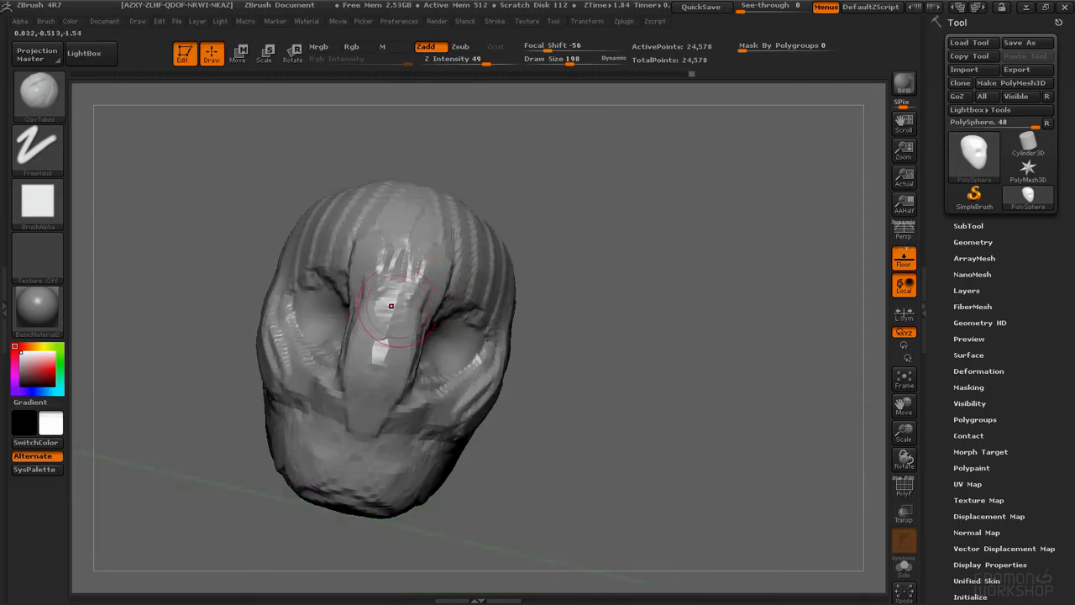
Step: Add more ClayTubes strokes across the forehead, nose and cheeks of the head
left_click_drag(451, 233, 430, 292)
mouse_move(386, 411)
left_mouse_down()
mouse_move(398, 334)
mouse_move(420, 348)
mouse_move(388, 336)
mouse_move(407, 321)
mouse_move(435, 363)
mouse_move(398, 304)
mouse_move(437, 367)
left_mouse_up()
left_click_drag(487, 328, 471, 391)
left_click_drag(373, 377, 354, 351)
mouse_move(470, 420)
left_mouse_down("alt")
mouse_move(510, 472)
mouse_move(546, 424)
left_mouse_up("alt")
left_click_drag(512, 221, 424, 223)
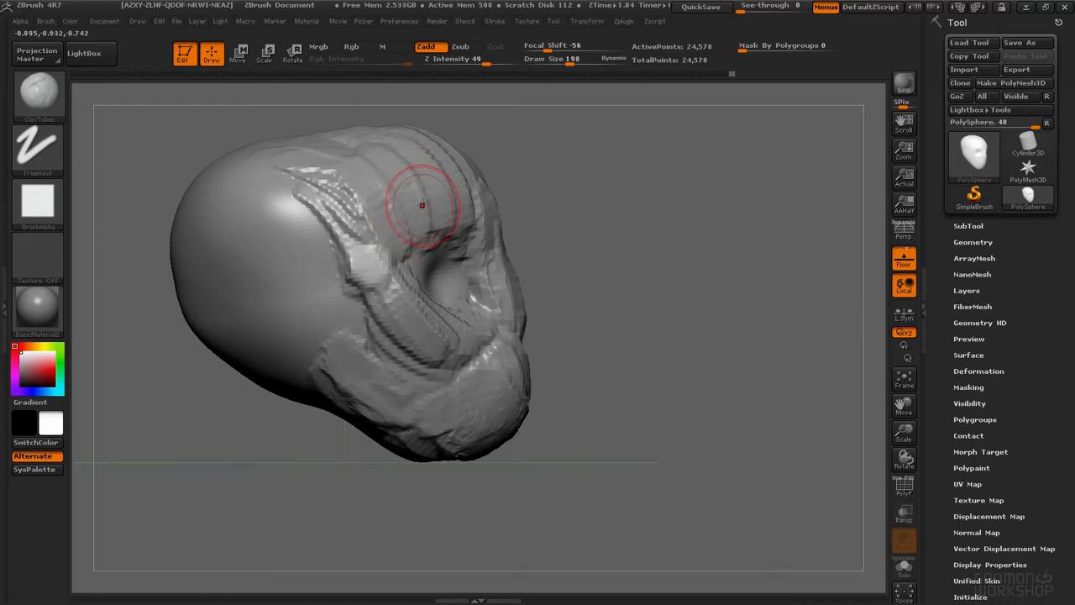
Step: Switch to the Move brush at draw size 590 and pull the head's forms in several places
key("b")
key("m")
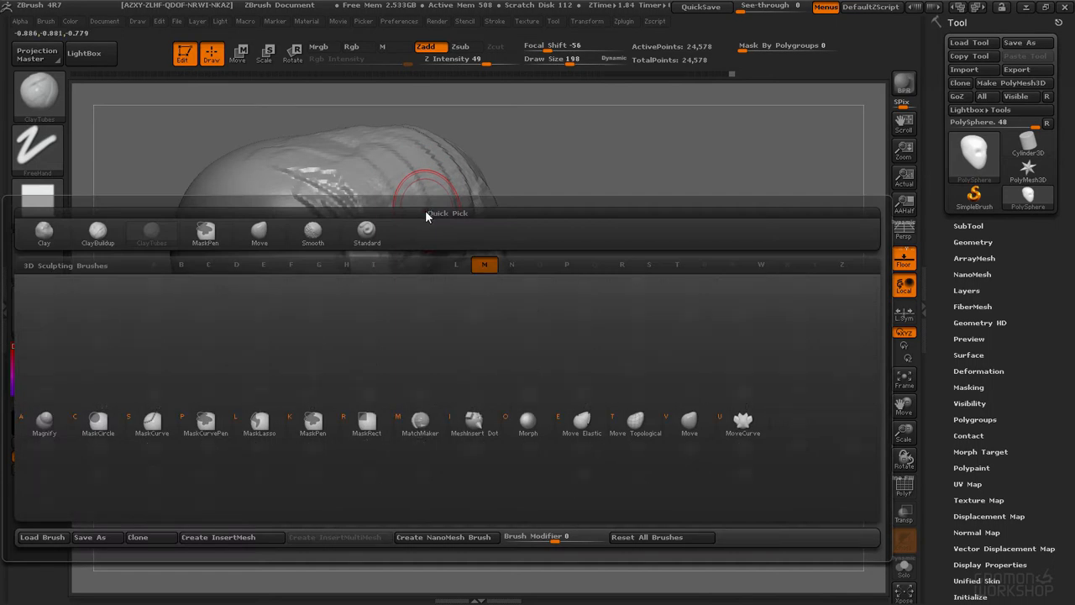
key("v")
key("space")
left_click_drag(331, 195, 370, 195)
mouse_move(370, 122)
left_mouse_down()
mouse_move(429, 139)
mouse_move(426, 155)
left_mouse_up()
left_click_drag(432, 218, 438, 199)
left_click_drag(357, 226, 344, 206)
mouse_move(554, 500)
left_mouse_down()
mouse_move(558, 532)
mouse_move(591, 490)
left_mouse_up()
left_click_drag(581, 410, 598, 403)
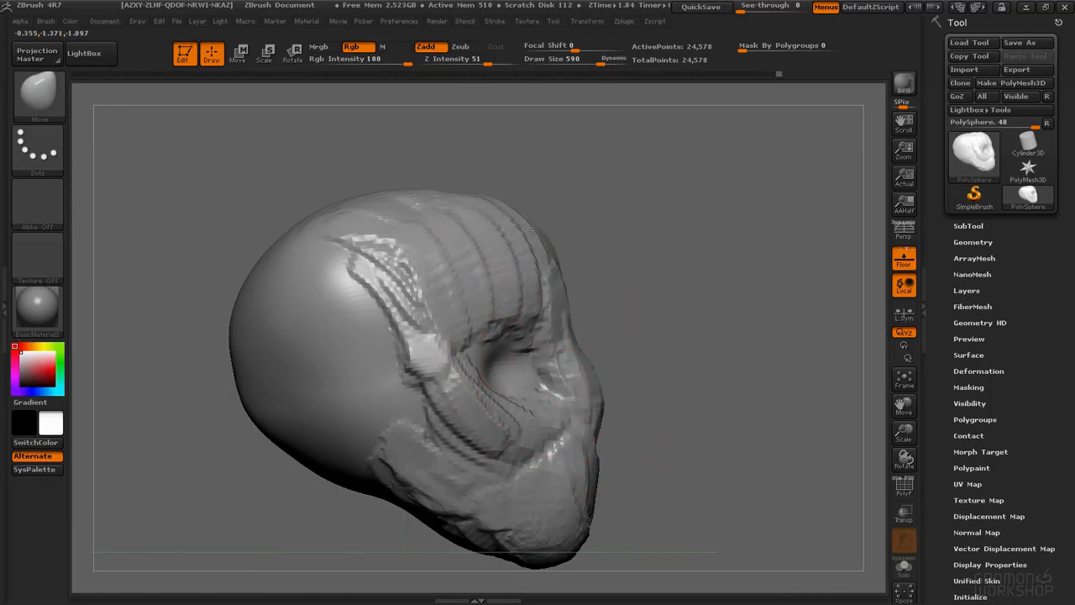
left_click_drag(262, 274, 462, 238)
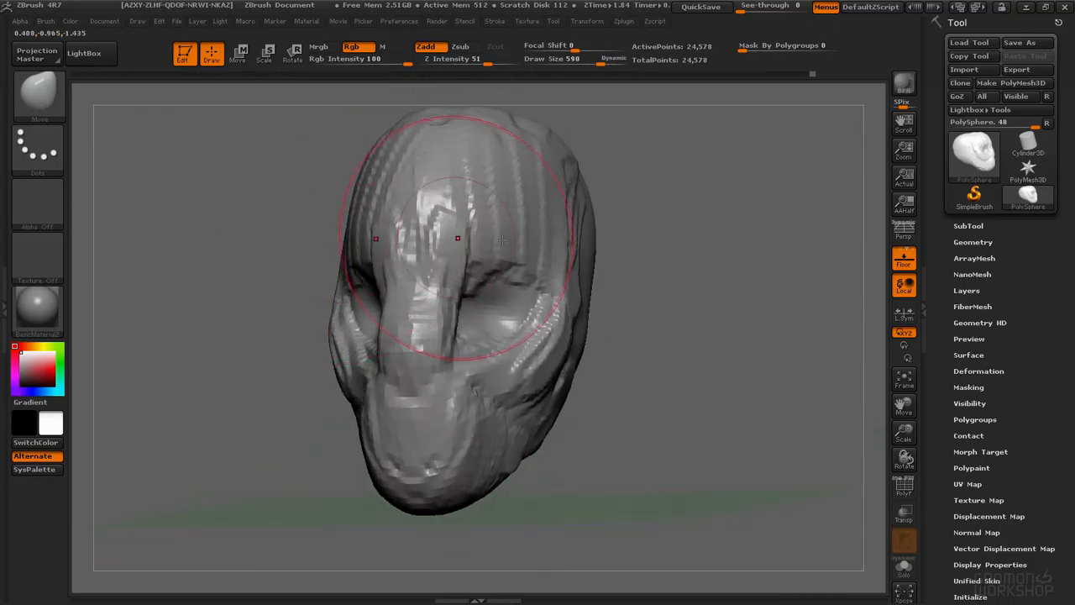
mouse_move(552, 173)
left_mouse_down("shift")
mouse_move(506, 150)
mouse_move(540, 288)
mouse_move(453, 277)
mouse_move(361, 395)
mouse_move(476, 430)
mouse_move(504, 369)
left_mouse_up("shift")
mouse_move(290, 264)
left_mouse_down()
mouse_move(605, 281)
mouse_move(495, 252)
left_mouse_up()
Step: Undo the last ten edits made with the Move brush
key("ctrl+z")
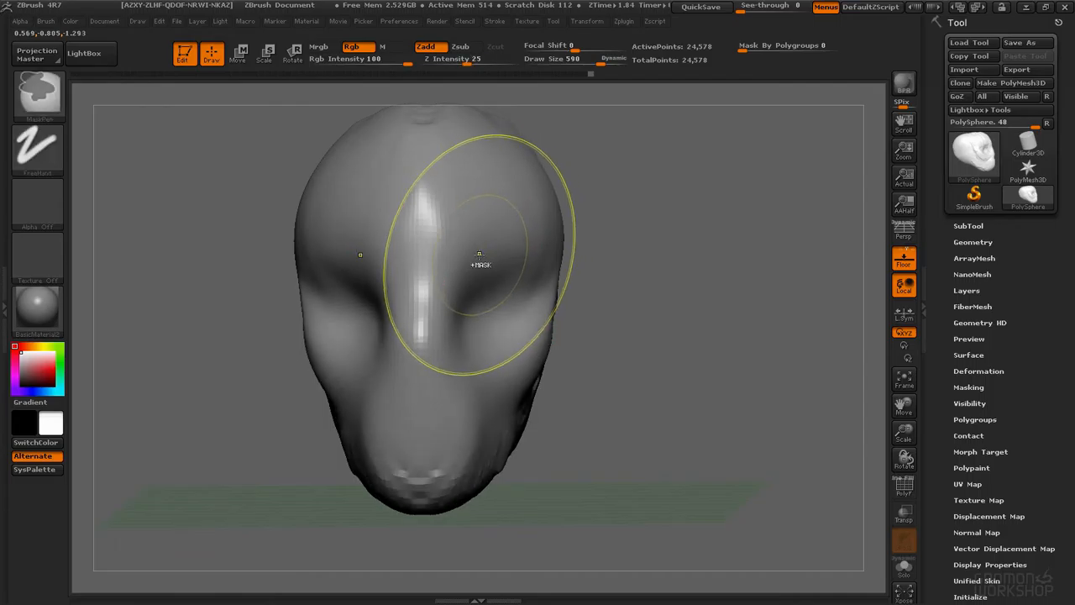
key("ctrl+z")
key("ctrl+z")
key("ctrl+z")
key("ctrl+z")
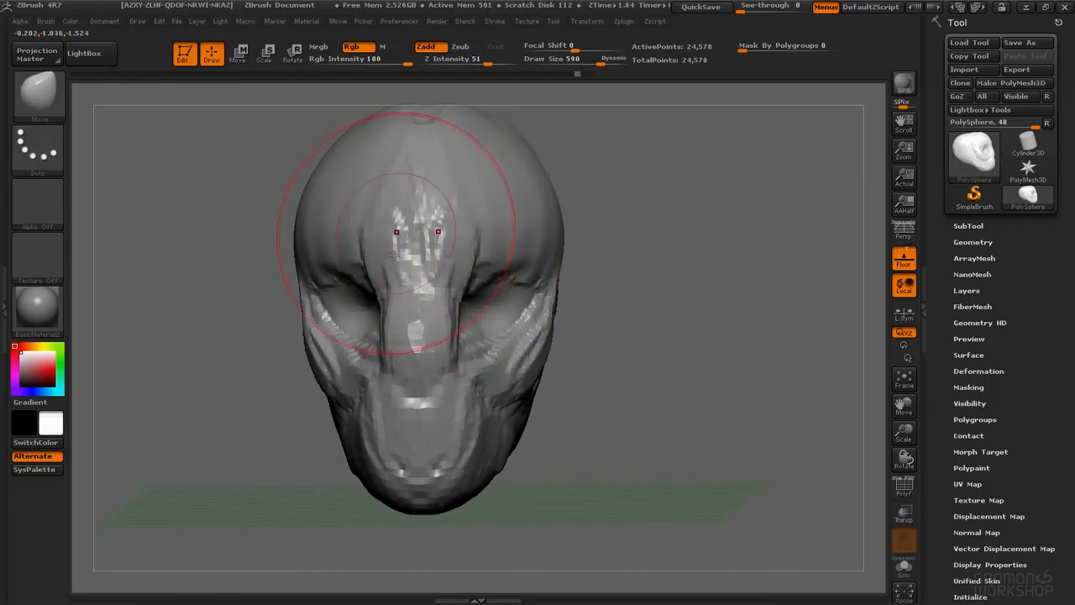
key("ctrl+z")
key("ctrl+z")
key("ctrl+z")
key("ctrl+z")
key("ctrl+z")
key("ctrl+z")
key("ctrl+z")
key("ctrl+z")
Step: Set the Move brush's draw size to 106
key("space")
key("space")
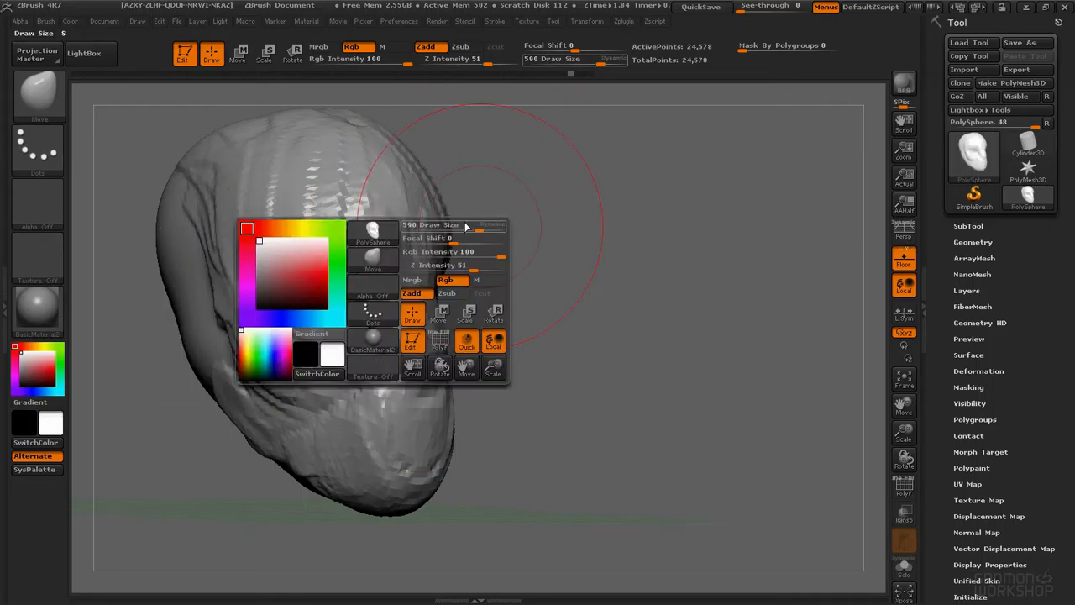
key("space")
left_click_drag(460, 240, 431, 240)
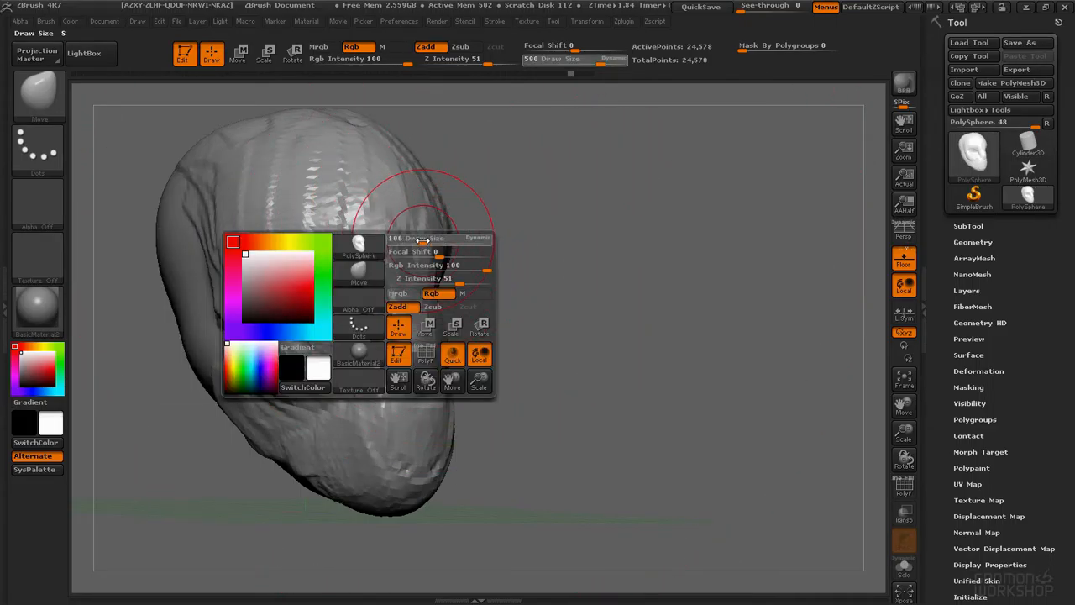
Step: Smooth the rough clay strokes on the head with the Smooth brush at a Z intensity of 4
key("shift")
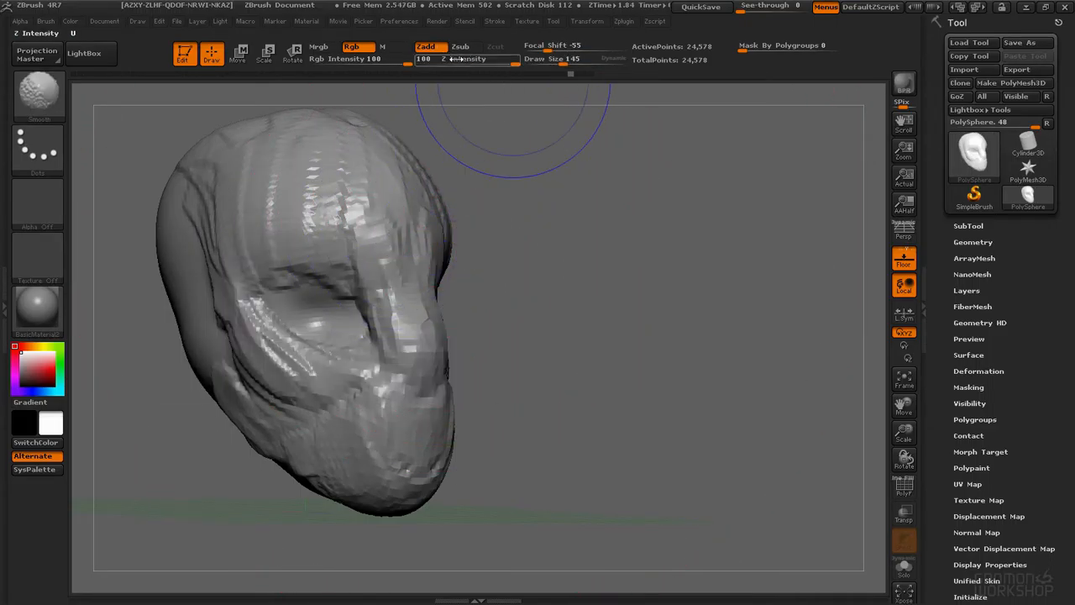
mouse_move(369, 143)
left_mouse_down("shift")
mouse_move(348, 204)
mouse_move(326, 151)
left_mouse_up("shift")
left_click_drag(260, 316, 371, 422, "shift")
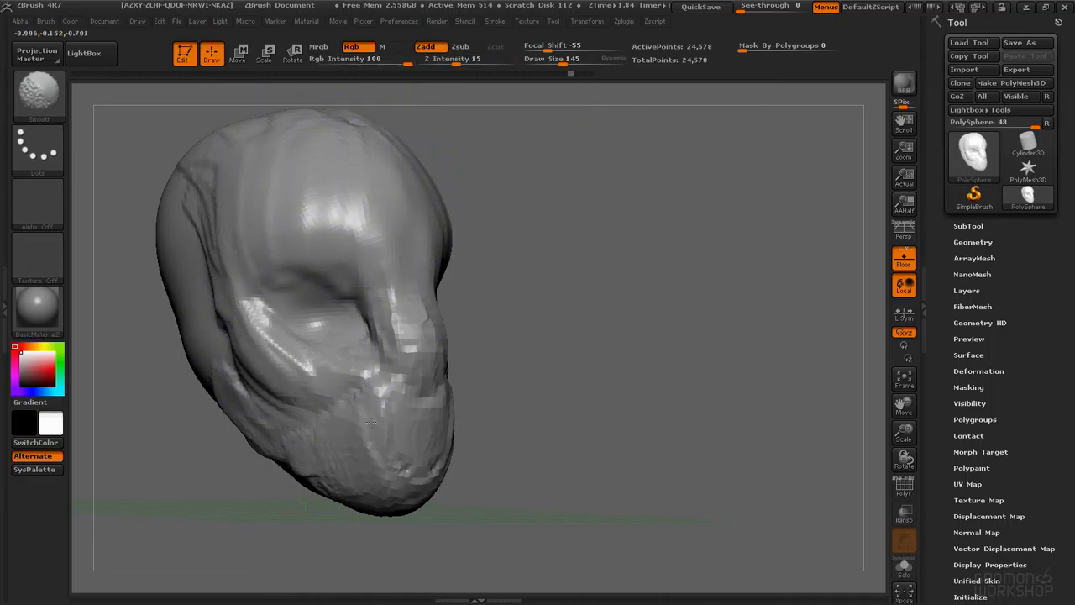
left_click_drag(442, 60, 436, 60)
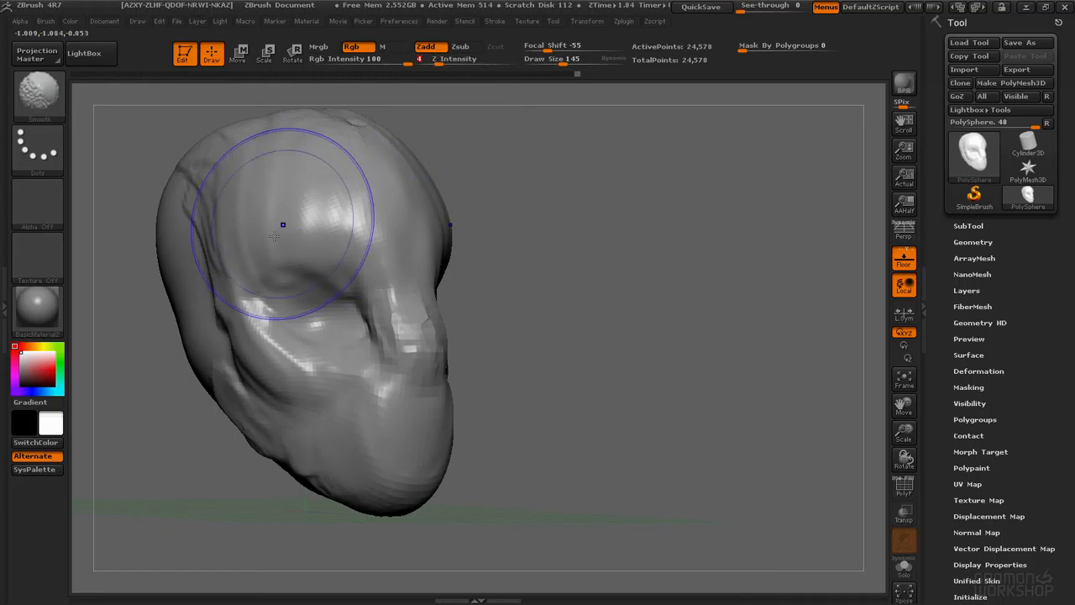
mouse_move(407, 374)
left_mouse_down("shift")
mouse_move(428, 298)
mouse_move(408, 218)
left_mouse_up("shift")
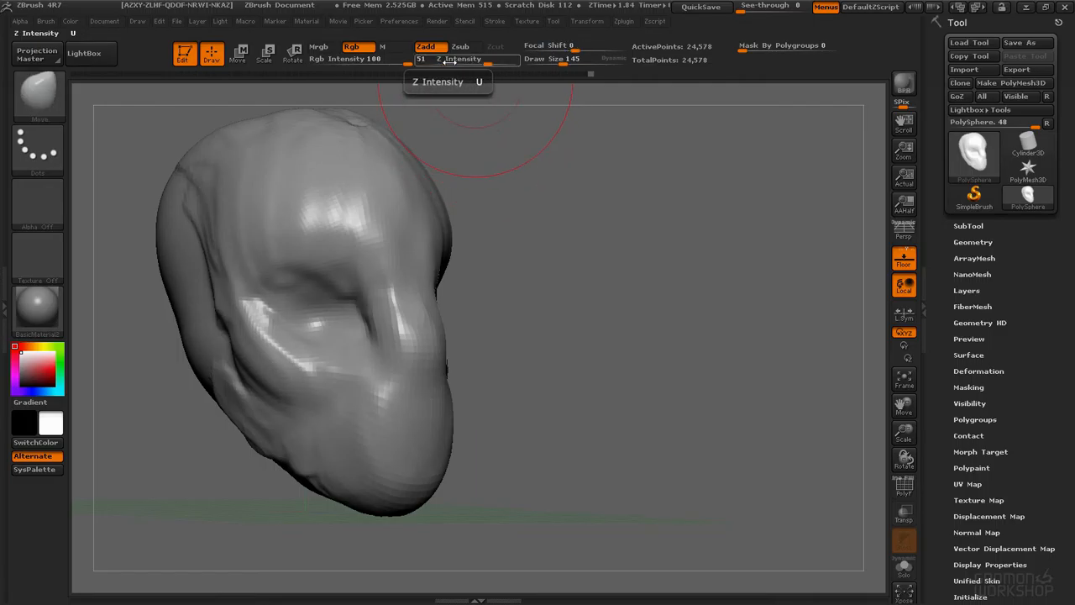
Step: Select the ClayTubes brush and undo the last stroke
key("b")
key("c")
key("t")
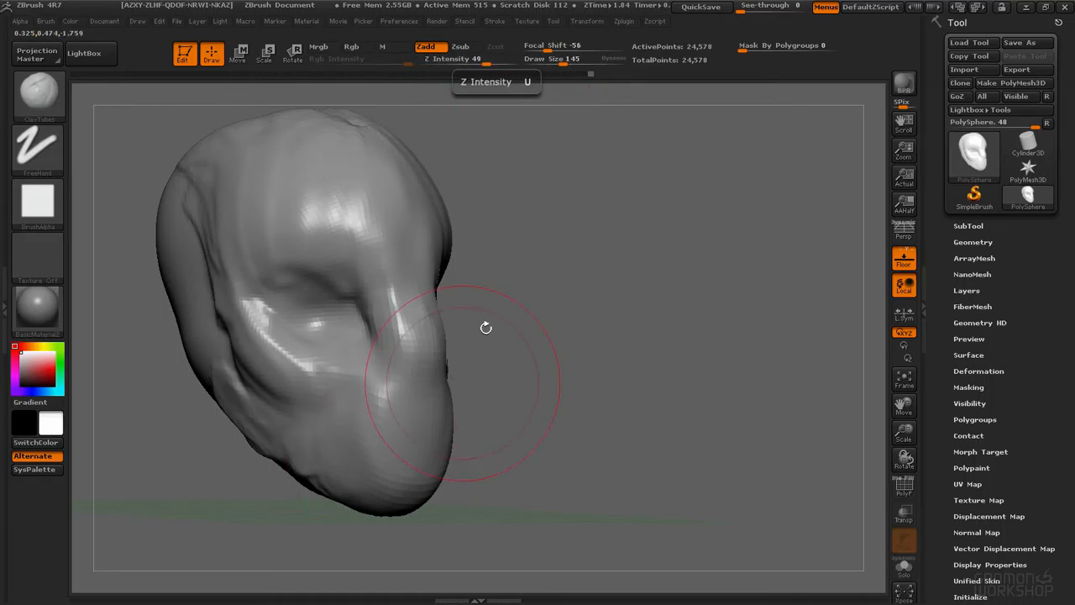
key("ctrl+z")
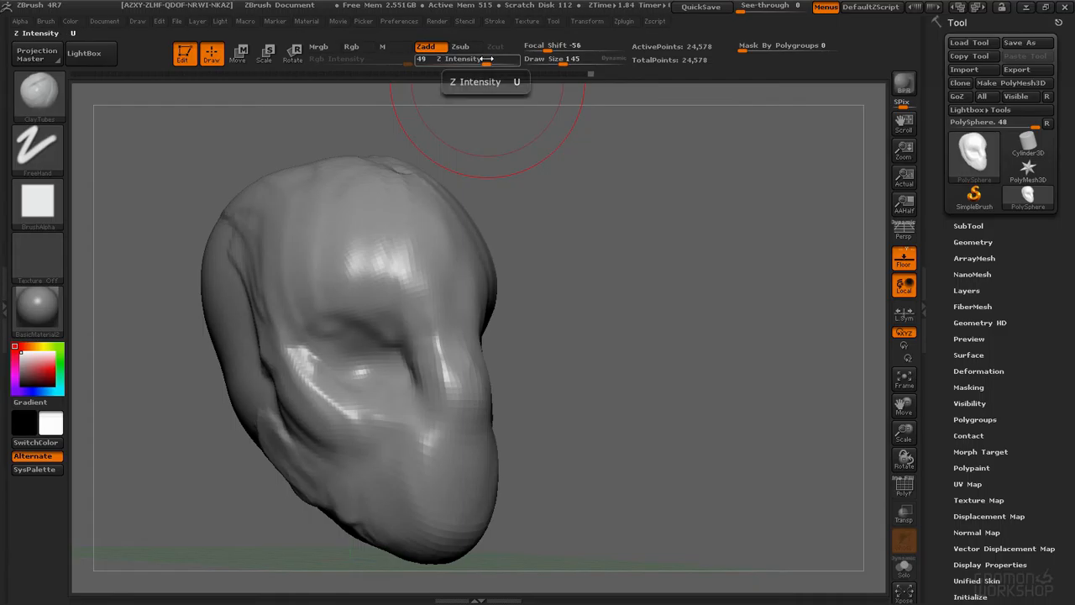
Step: Set ClayTubes to draw size 73 and Z intensity 17, then build up clay across the forehead and brow
left_click_drag(486, 59, 468, 60)
key("space")
left_click_drag(337, 220, 321, 220)
left_click_drag(369, 288, 459, 294)
key("space")
left_click_drag(428, 236, 435, 236)
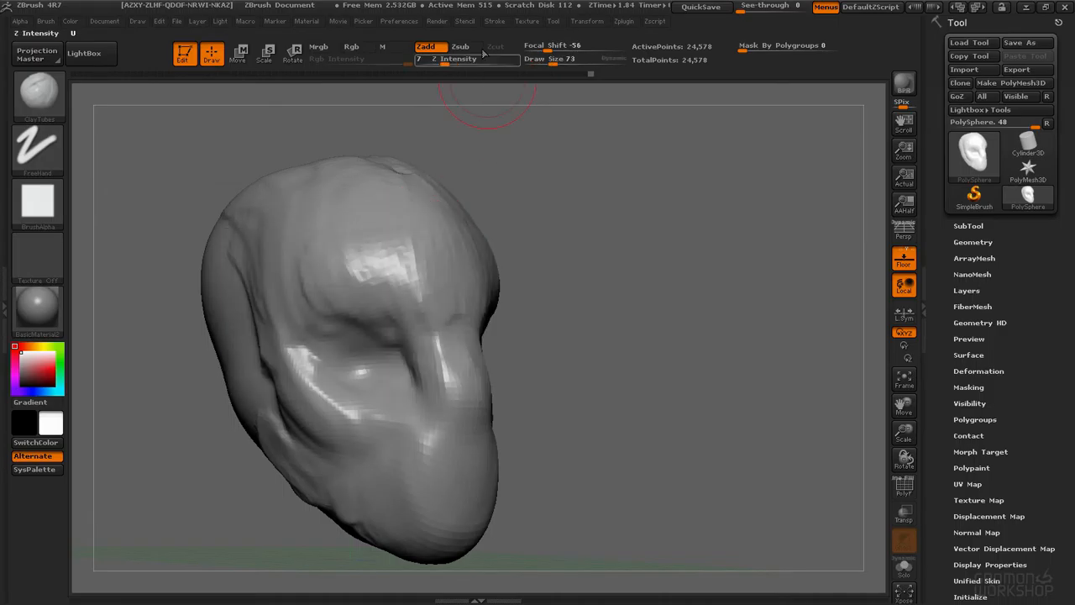
left_click_drag(369, 222, 289, 275)
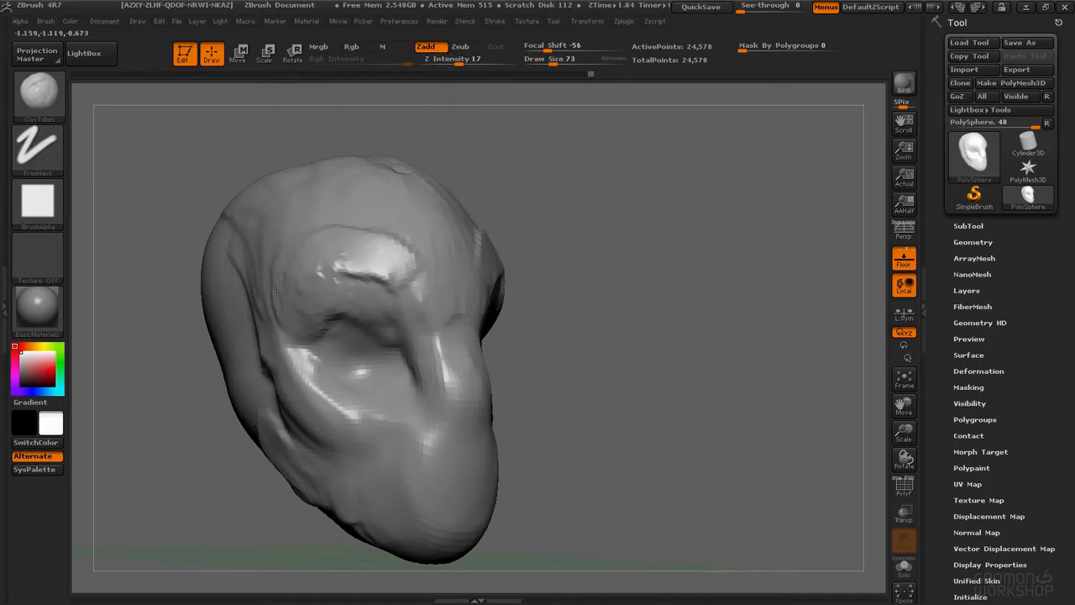
left_click_drag(351, 237, 418, 205, "shift")
left_click_drag(454, 286, 411, 246, "shift")
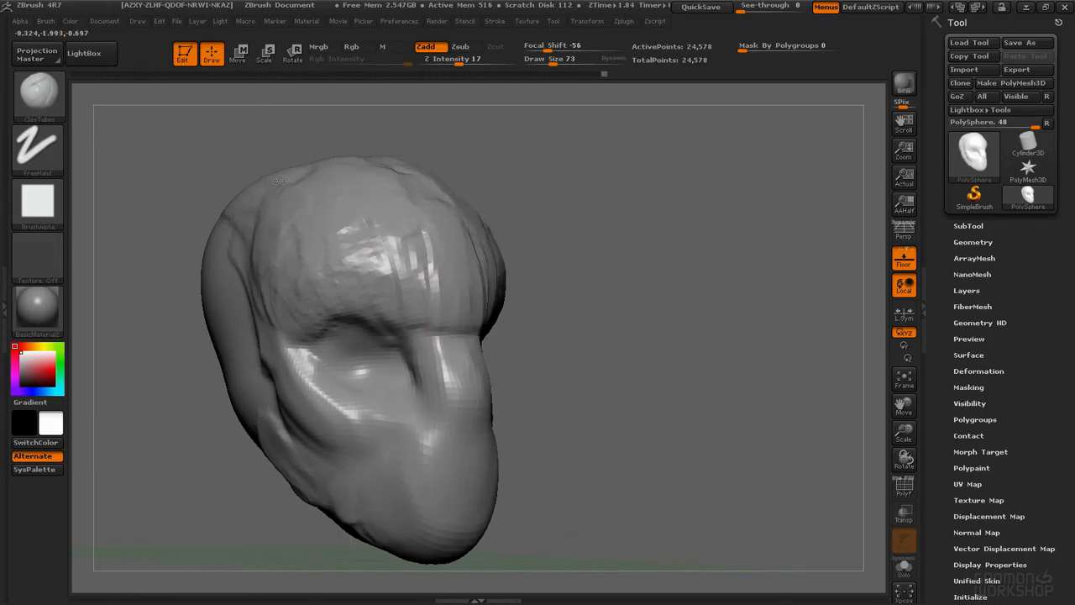
left_click_drag(387, 197, 425, 204, "shift")
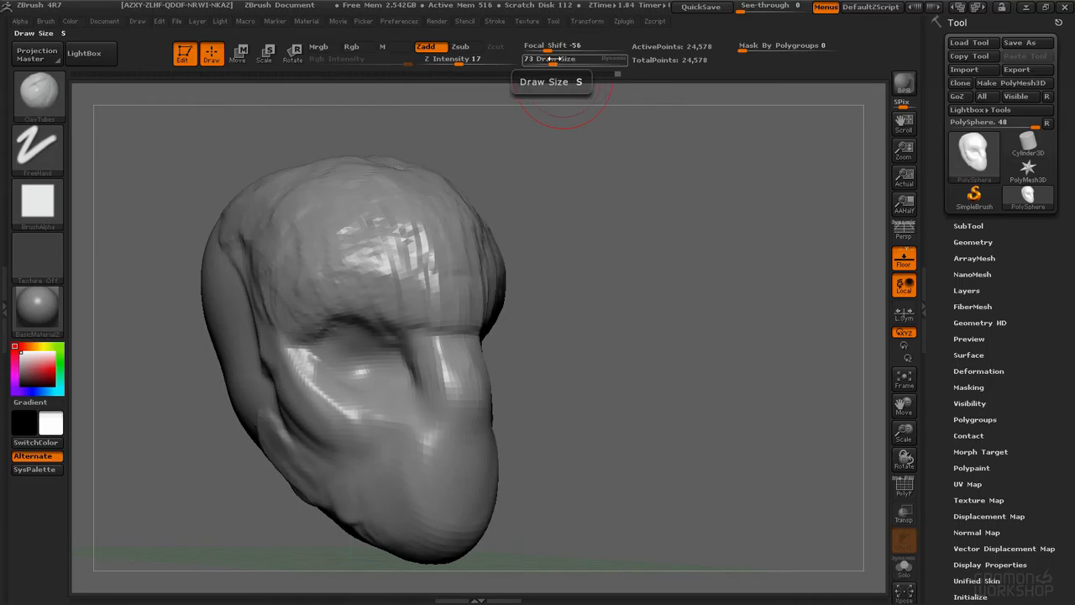
Step: Set ClayTubes to draw size 125, focal shift -5 and Z intensity 18, and build up the temple and cheek
key("space")
left_click_drag(337, 258, 338, 257)
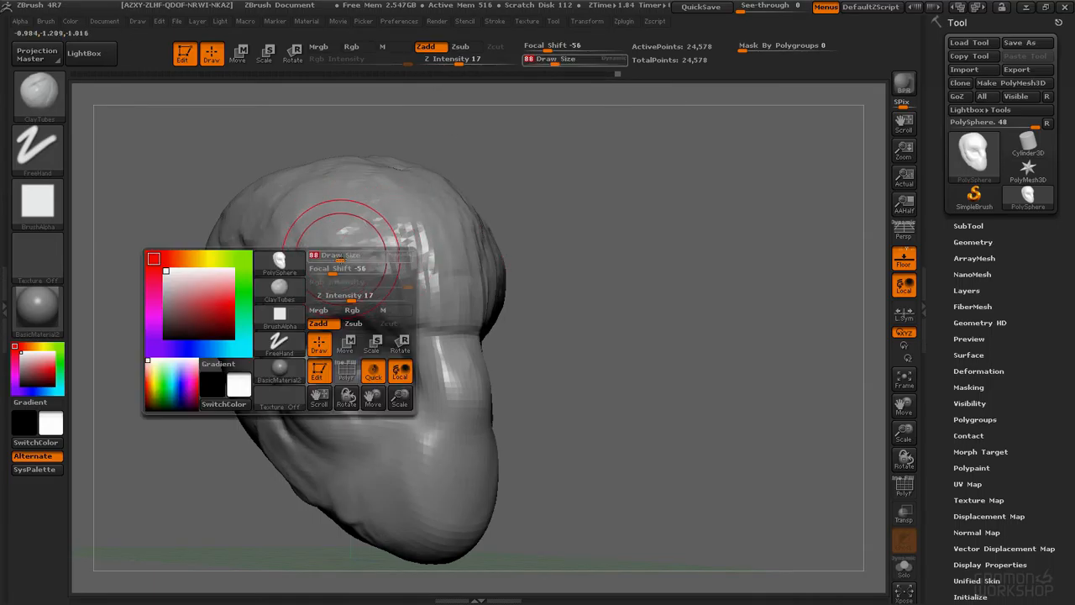
left_click_drag(558, 59, 556, 60)
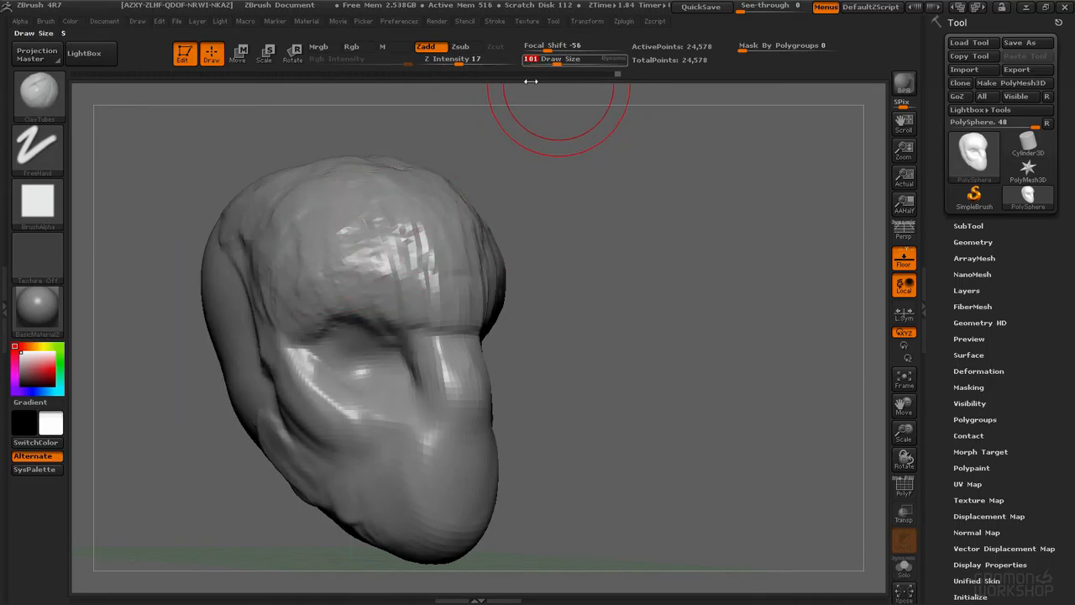
key("space")
left_click_drag(385, 208, 405, 207)
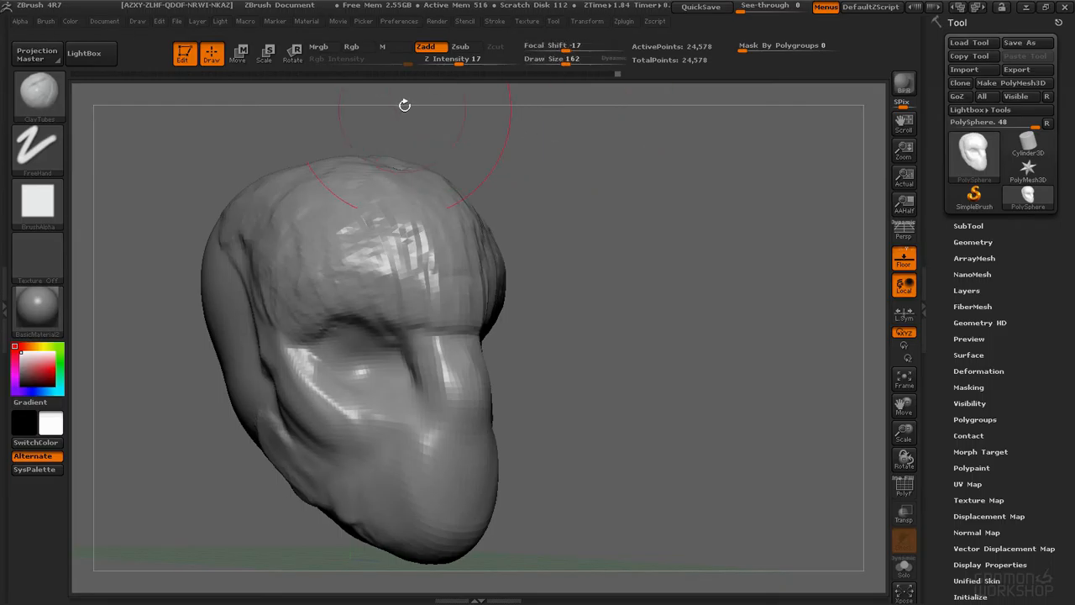
key("space")
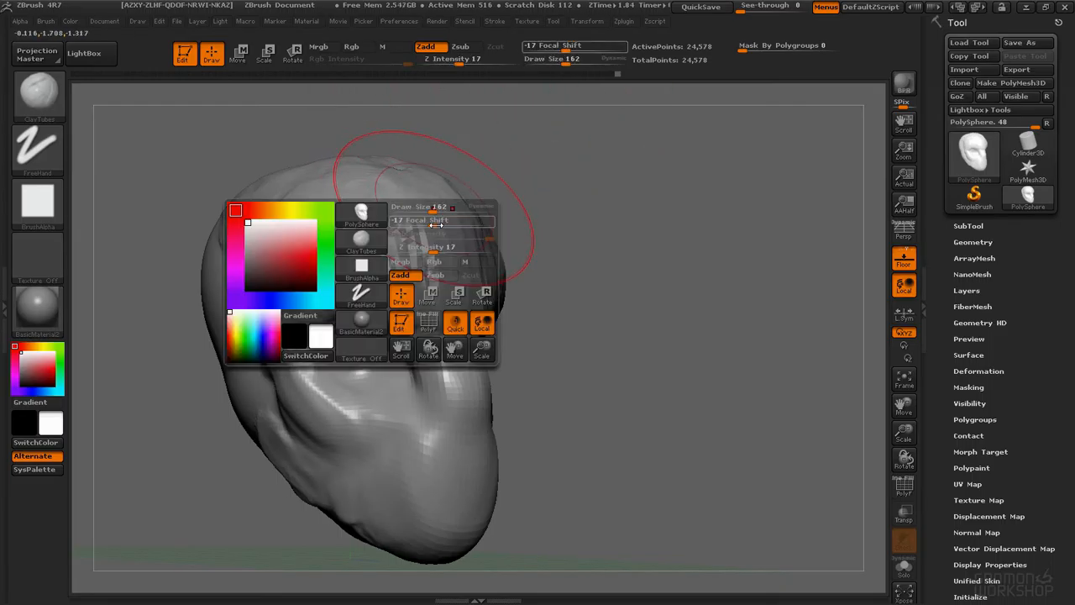
left_click_drag(429, 206, 416, 206)
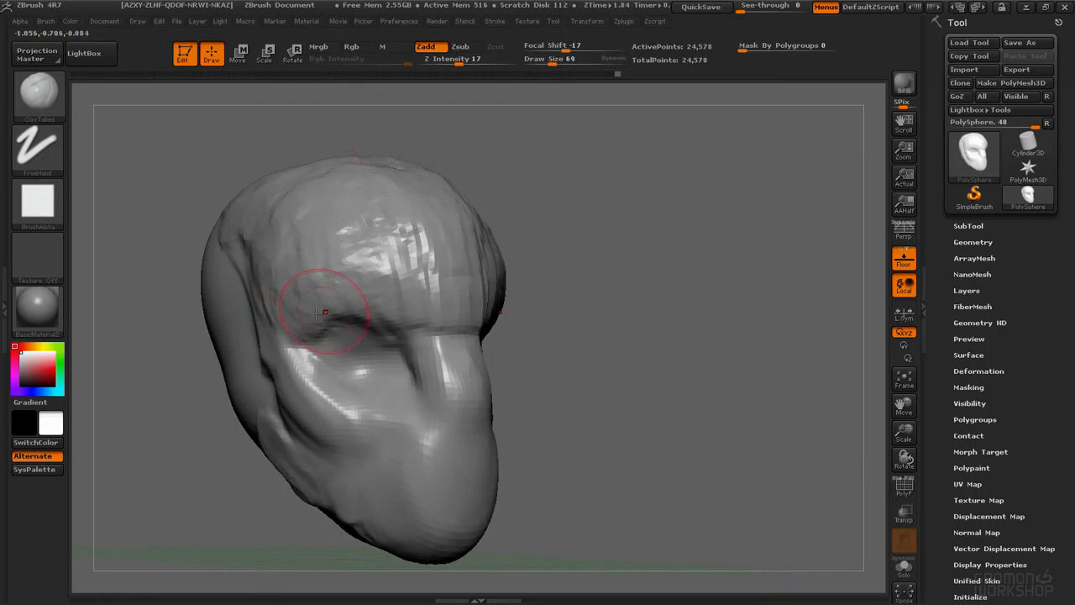
key("space")
left_click_drag(262, 346, 277, 347)
left_click_drag(281, 360, 289, 359)
left_click_drag(282, 386, 272, 387)
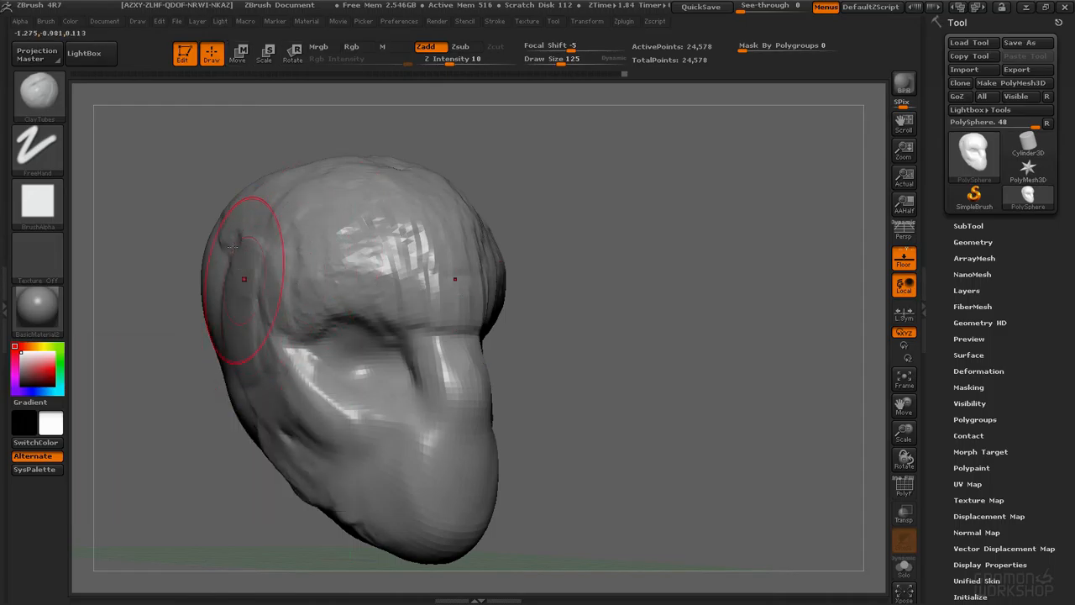
mouse_move(230, 248)
left_mouse_down()
mouse_move(225, 344)
mouse_move(290, 277)
mouse_move(323, 294)
mouse_move(414, 293)
mouse_move(370, 291)
left_mouse_up()
mouse_move(348, 374)
left_mouse_down()
mouse_move(304, 405)
mouse_move(340, 449)
left_mouse_up()
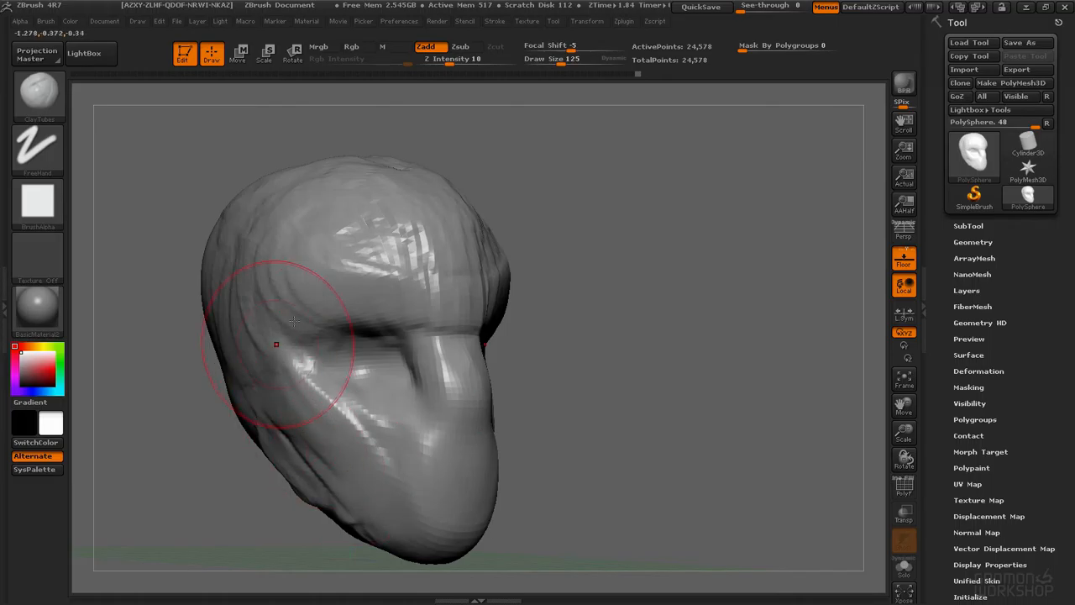
left_click_drag(193, 361, 357, 290)
left_click_drag(424, 281, 495, 382)
mouse_move(567, 415)
left_mouse_down("alt")
mouse_move(555, 420)
mouse_move(519, 394)
left_mouse_up("alt")
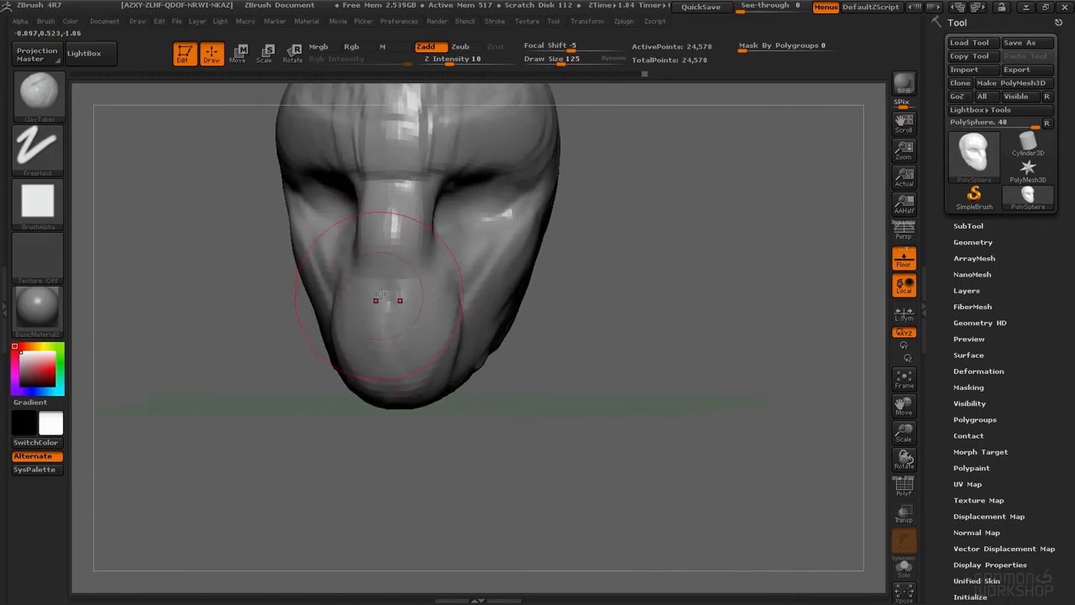
Step: Switch to the Move brush at draw size 115 and reshape the cheeks, nose and jaw from the front
key("space")
left_click_drag(410, 312, 413, 314)
mouse_move(571, 394)
left_mouse_down()
mouse_move(567, 379)
mouse_move(478, 357)
mouse_move(450, 396)
left_mouse_up()
key("b")
key("m")
key("v")
left_click_drag(580, 408, 512, 400)
mouse_move(437, 344)
left_mouse_down()
mouse_move(422, 341)
mouse_move(470, 201)
mouse_move(518, 241)
mouse_move(526, 224)
left_mouse_up()
key("space")
left_click_drag(601, 390, 701, 365)
left_click_drag(495, 290, 477, 348)
left_click_drag(474, 389, 462, 407)
left_click_drag(457, 424, 424, 454)
left_click_drag(386, 252, 389, 227)
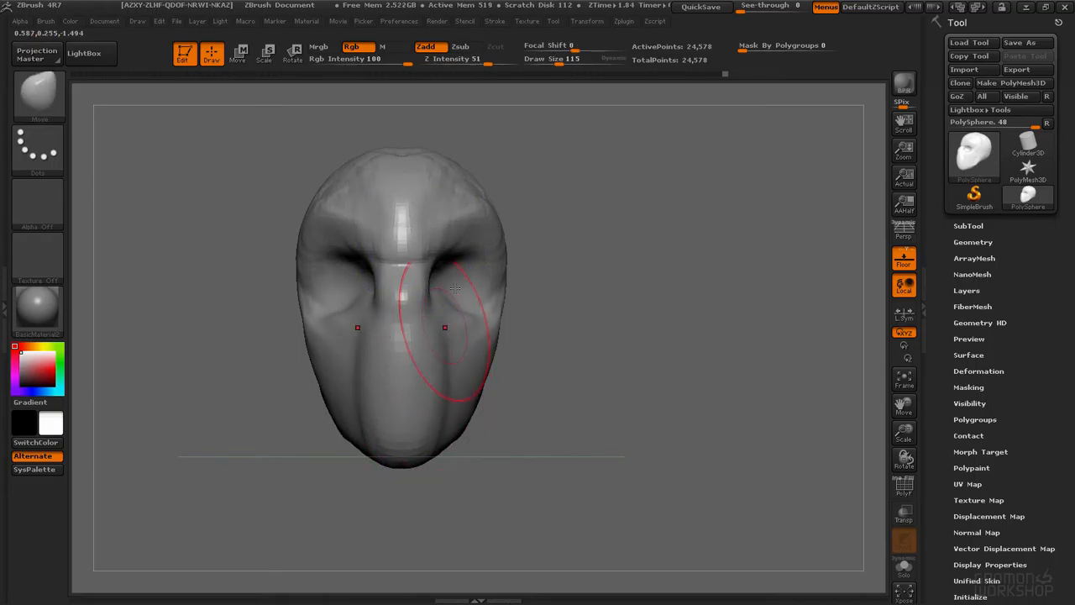
Step: Select ClayTubes at draw size 43 and Z intensity 17 and add clay beside the nose and under the eyes
key("b")
key("c")
key("t")
key("space")
left_click_drag(431, 311, 427, 309)
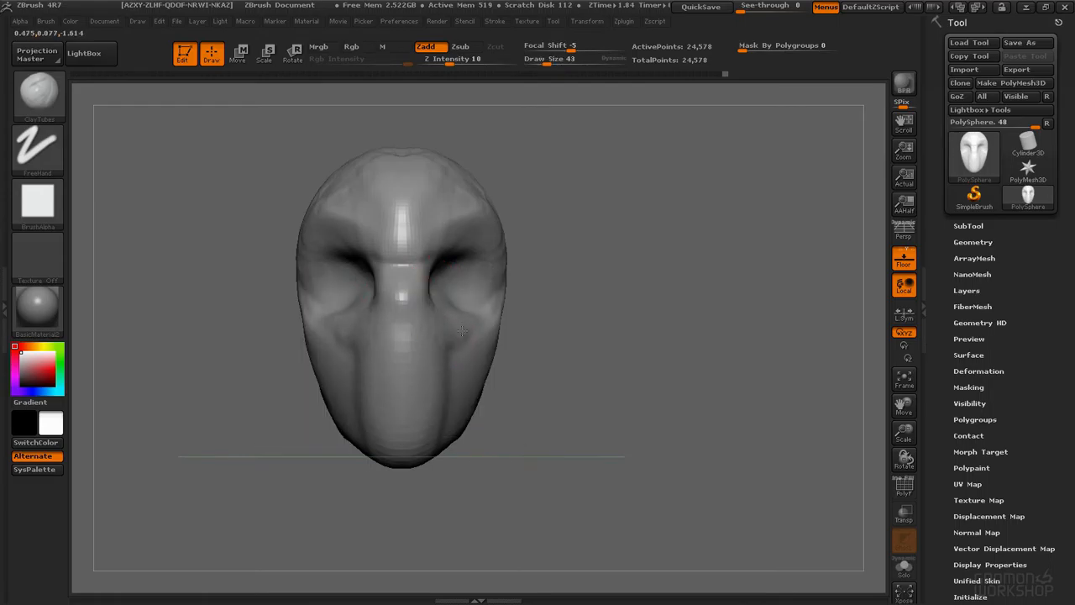
key("space")
left_click_drag(469, 363, 476, 362)
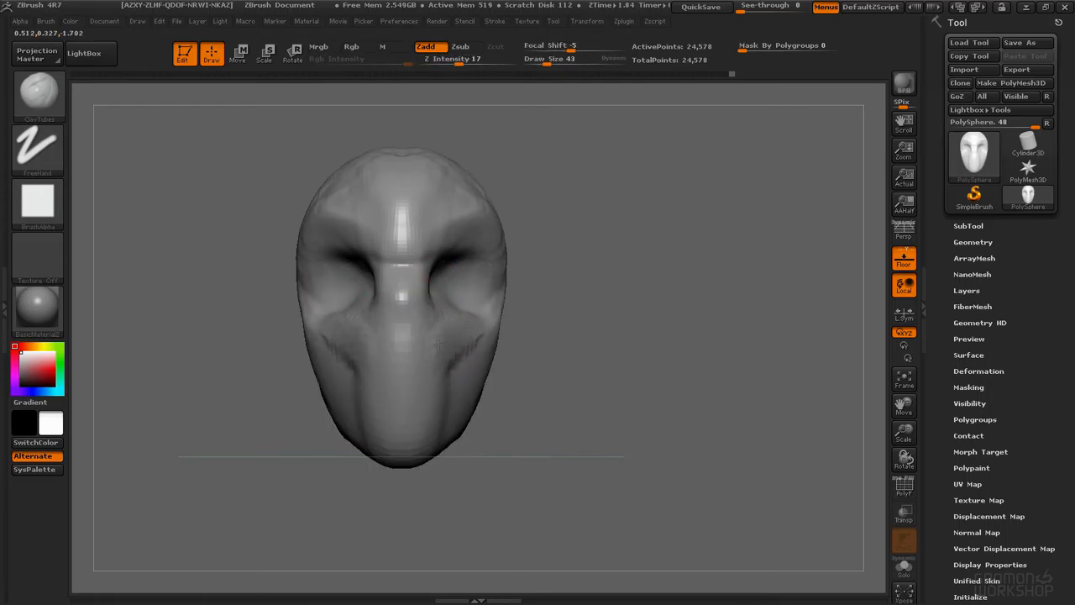
left_click_drag(496, 293, 491, 297)
left_click_drag(511, 319, 472, 325)
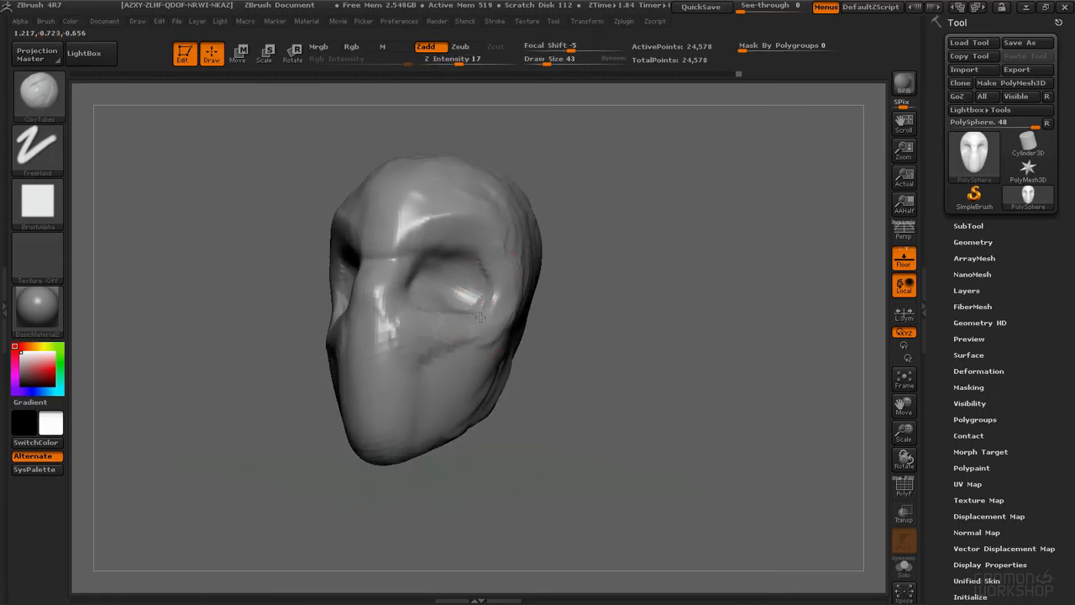
left_click_drag(484, 324, 439, 349)
mouse_move(498, 330)
right_mouse_down()
mouse_move(451, 334)
mouse_move(463, 315)
mouse_move(451, 269)
right_mouse_up()
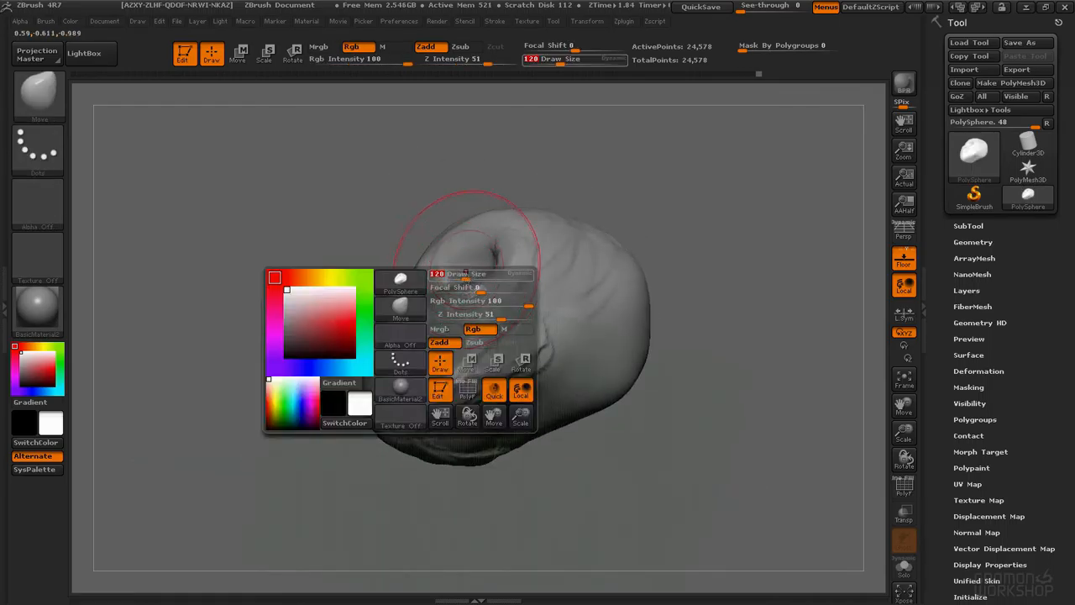
Step: Set the Move brush's draw size to 156 and pull out the back and top of the skull
key("space")
left_click_drag(471, 257, 476, 257)
left_click_drag(488, 278, 485, 273)
right_click_drag(493, 270, 484, 280)
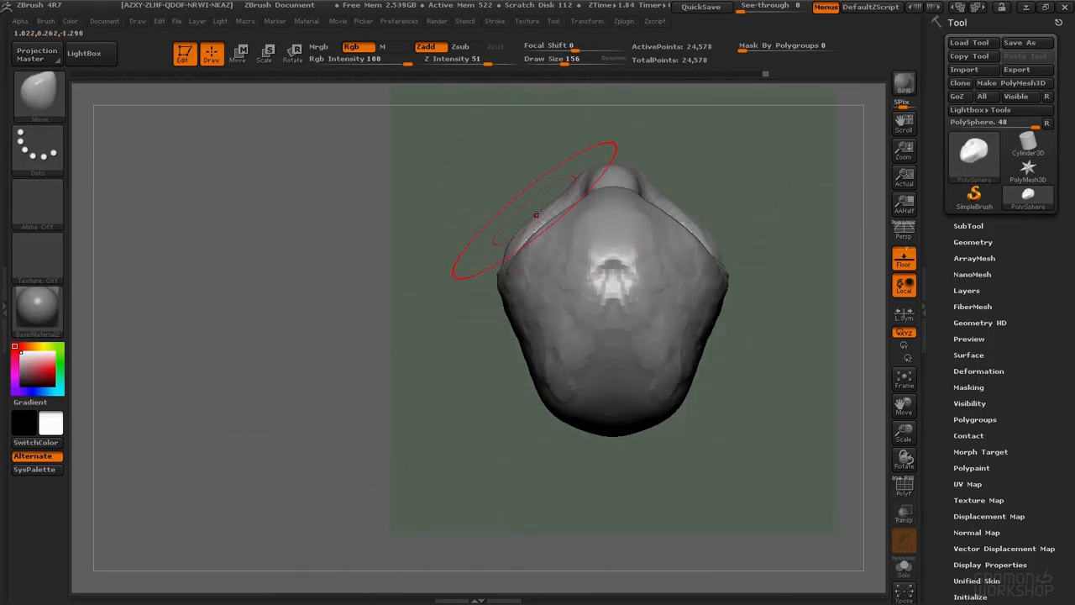
left_click_drag(536, 215, 532, 201)
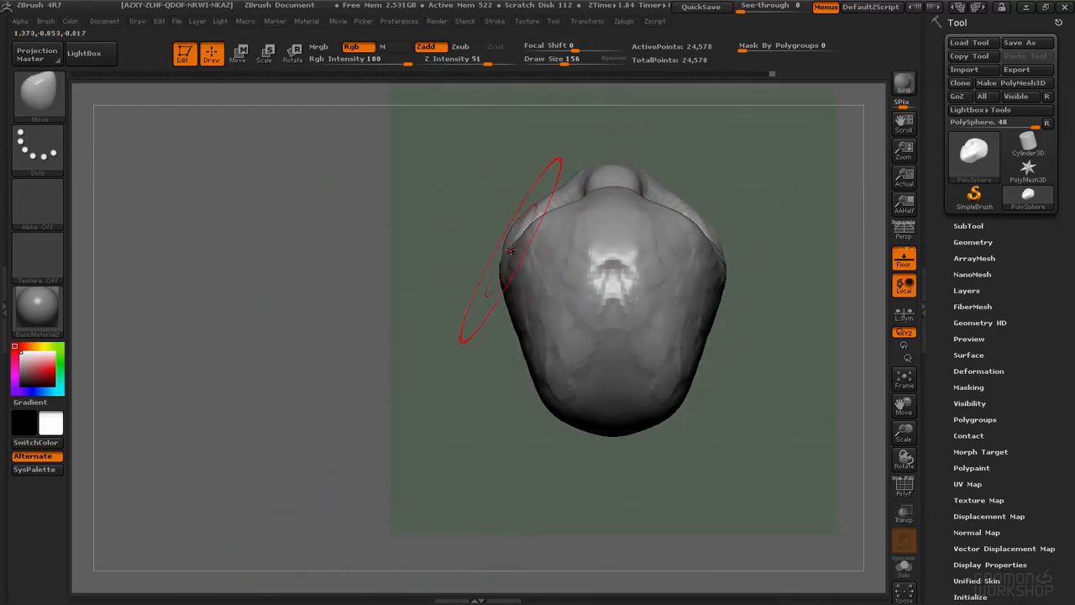
left_click_drag(523, 340, 509, 347)
mouse_move(536, 383)
left_mouse_down()
mouse_move(522, 390)
mouse_move(537, 414)
mouse_move(576, 436)
left_mouse_up()
right_click_drag(507, 272, 600, 277)
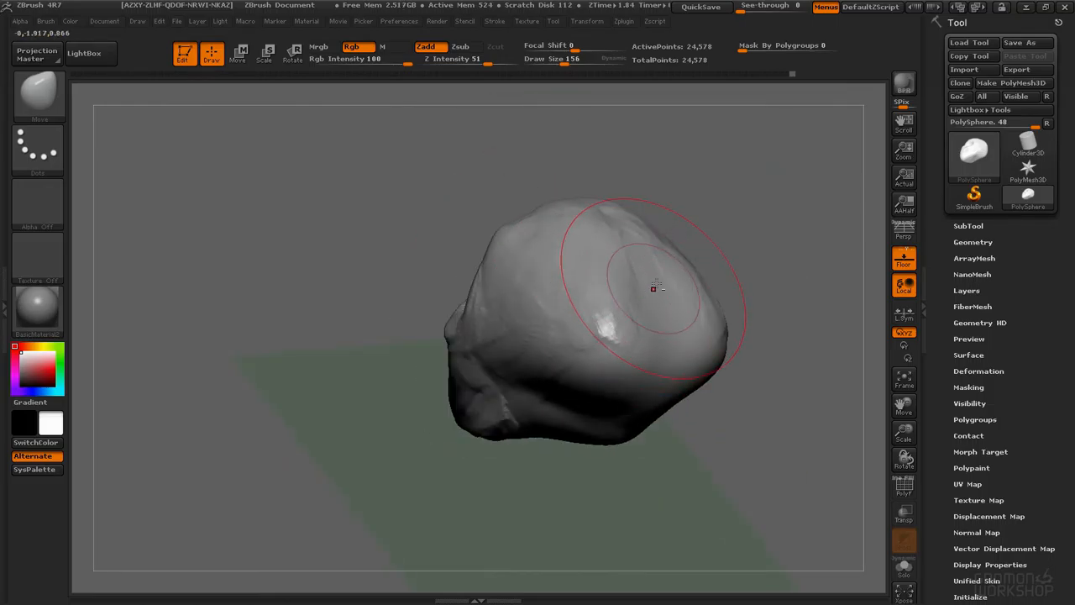
left_click_drag(665, 328, 596, 317)
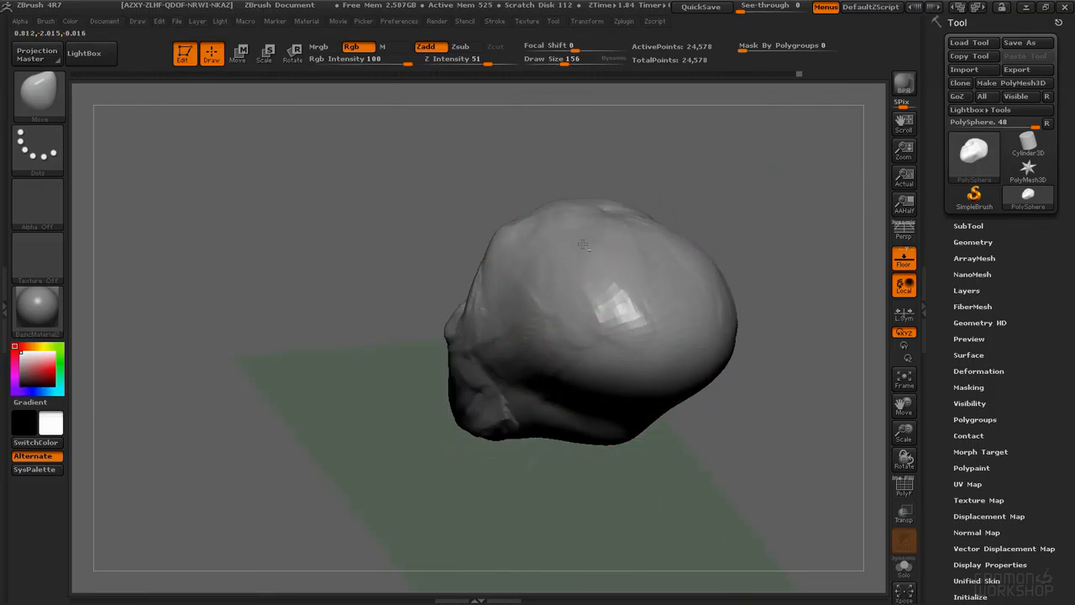
Step: Set the Move brush's draw size to 73 and push in the eye sockets and cheeks, smoothing the cheek area
mouse_move(556, 245)
right_mouse_down()
mouse_move(549, 305)
mouse_move(524, 281)
mouse_move(549, 303)
mouse_move(571, 244)
mouse_move(571, 285)
mouse_move(468, 374)
right_mouse_up()
left_click_drag(452, 396, 443, 405)
key("space")
left_click_drag(431, 325, 420, 325)
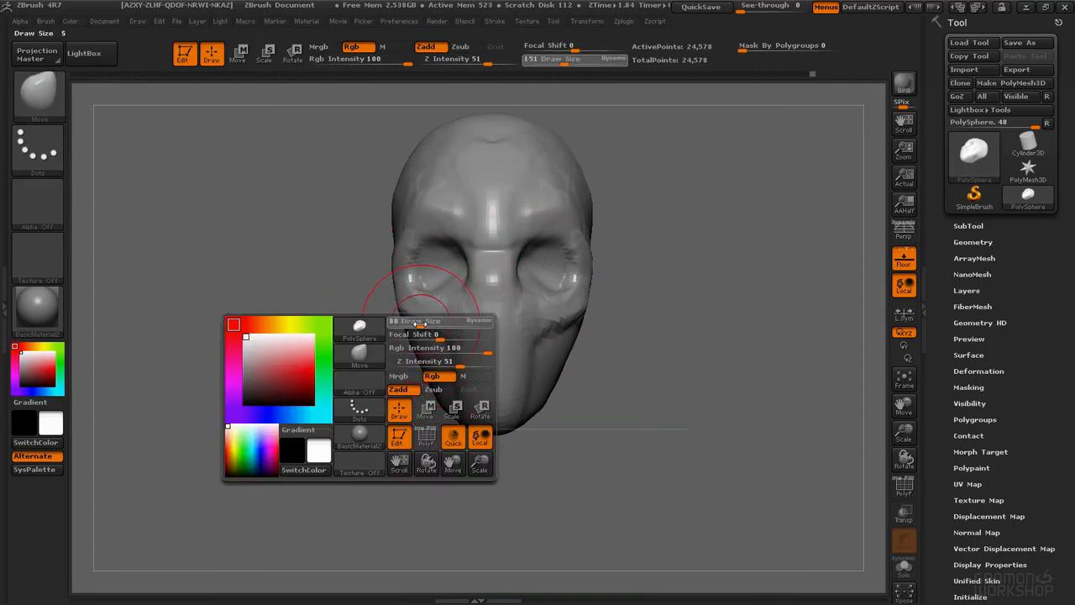
left_click_drag(407, 280, 401, 278)
mouse_move(452, 231)
left_mouse_down()
mouse_move(456, 242)
mouse_move(440, 247)
left_mouse_up()
left_click_drag(422, 238, 418, 245)
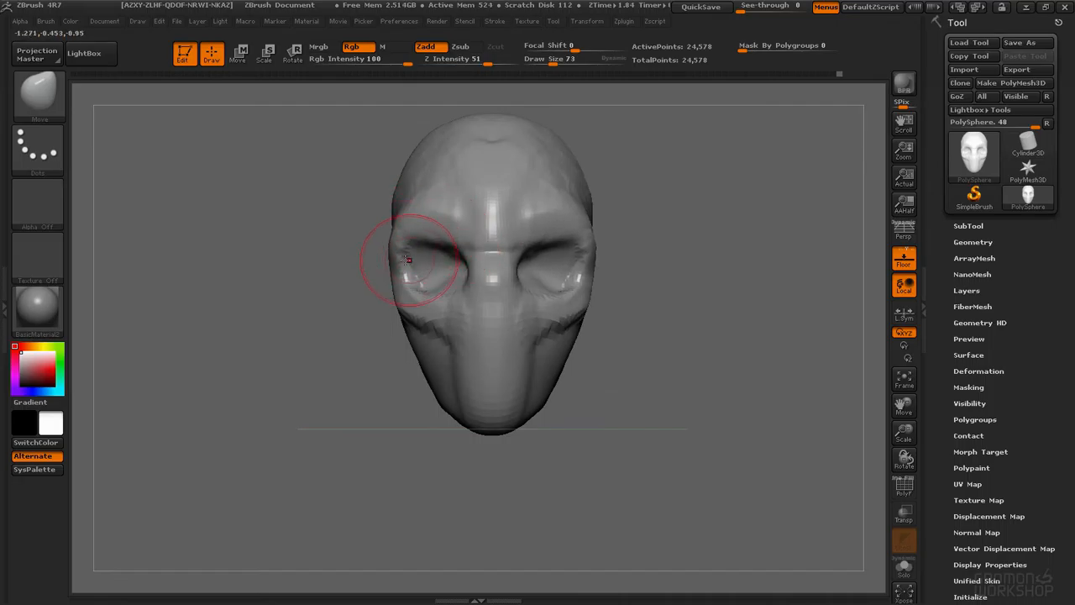
left_click_drag(442, 330, 439, 348)
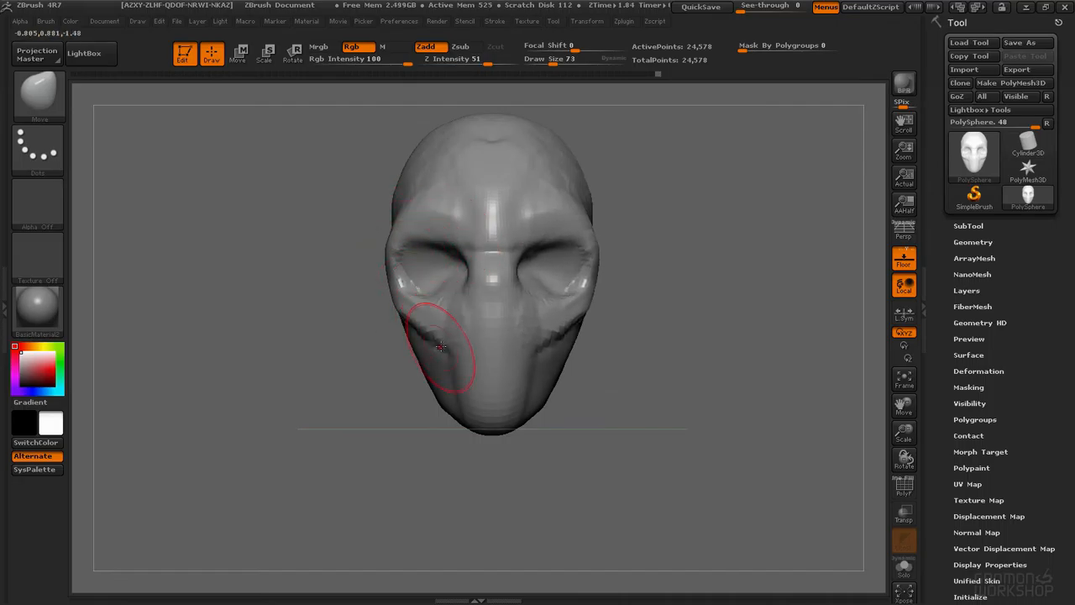
right_click_drag(444, 311, 430, 332, "alt")
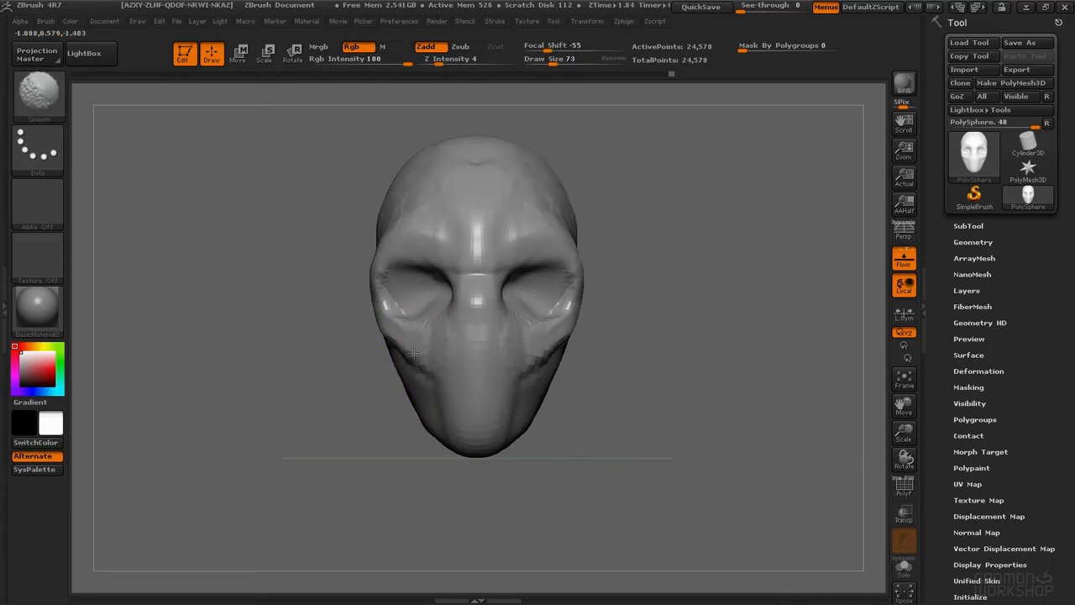
mouse_move(518, 390)
left_mouse_down("shift")
mouse_move(533, 360)
mouse_move(560, 352)
left_mouse_up("shift")
mouse_move(534, 230)
left_mouse_down("shift")
mouse_move(485, 225)
mouse_move(484, 199)
left_mouse_up("shift")
mouse_move(535, 281)
right_mouse_down("alt")
mouse_move(495, 271)
mouse_move(571, 240)
mouse_move(485, 246)
mouse_move(546, 244)
mouse_move(523, 243)
right_mouse_up("alt")
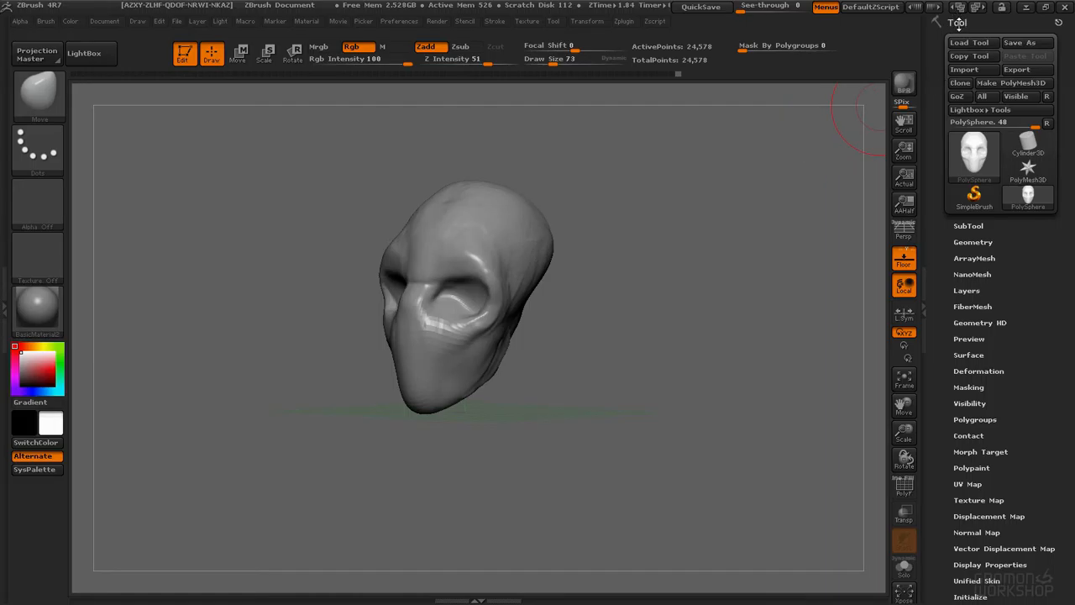
left_click(1023, 42)
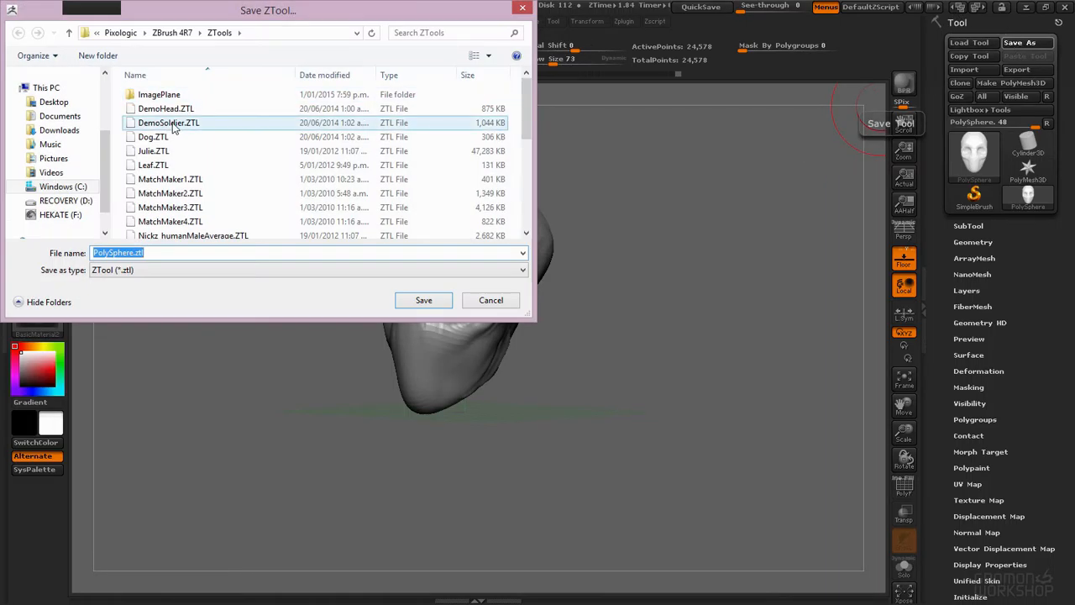
left_click(524, 9)
left_click(178, 22)
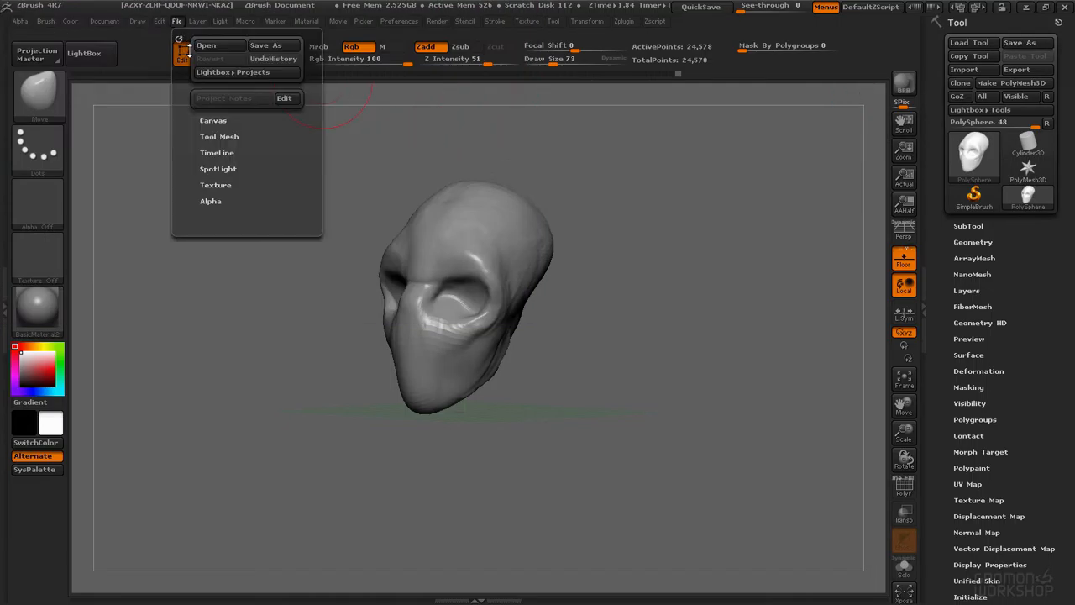
left_click(267, 47)
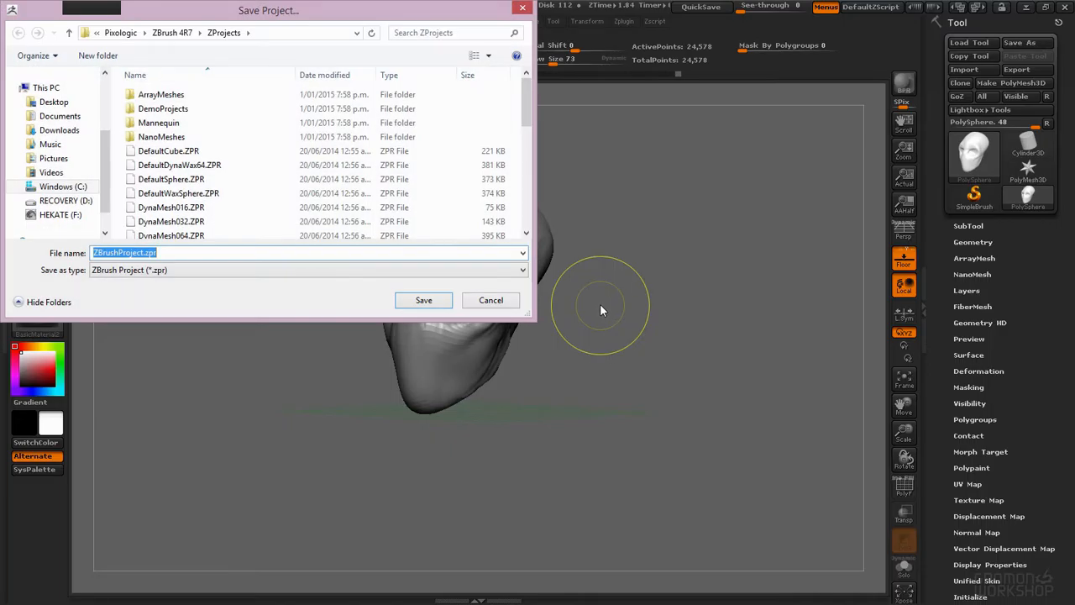
left_click(498, 304)
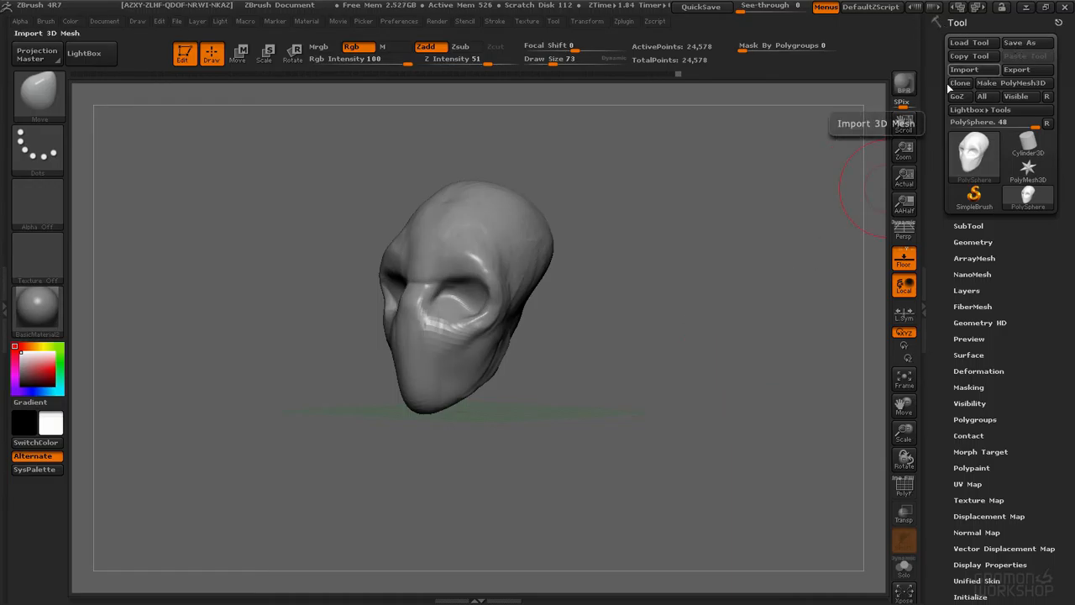
Step: Save the project as quickstartHead
mouse_move(511, 312)
right_mouse_down()
mouse_move(481, 304)
mouse_move(515, 291)
mouse_move(497, 286)
right_mouse_up()
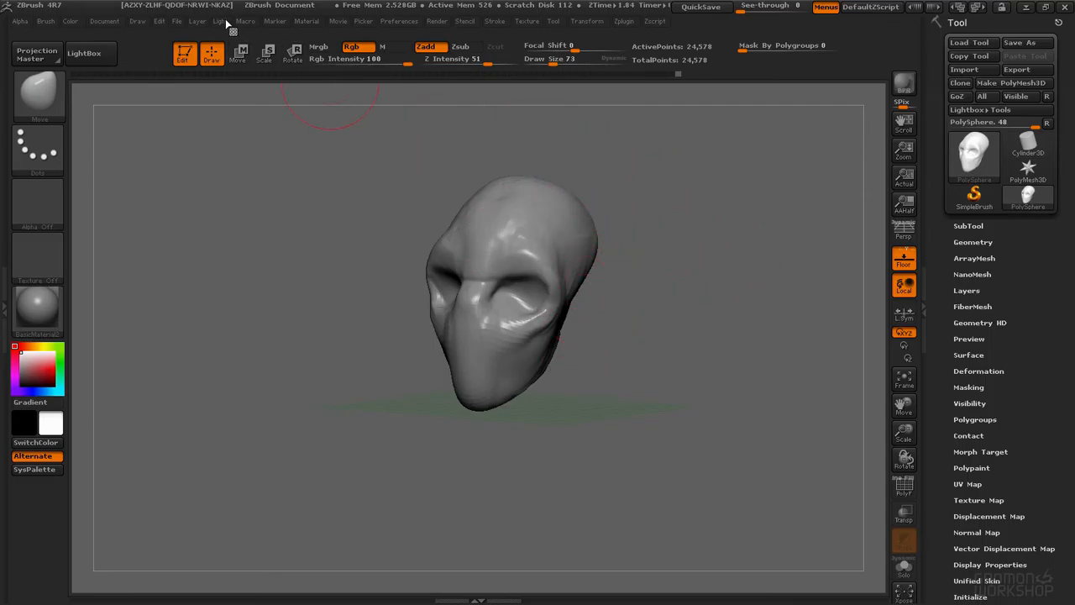
left_click(176, 21)
right_click_drag(196, 182, 571, 250)
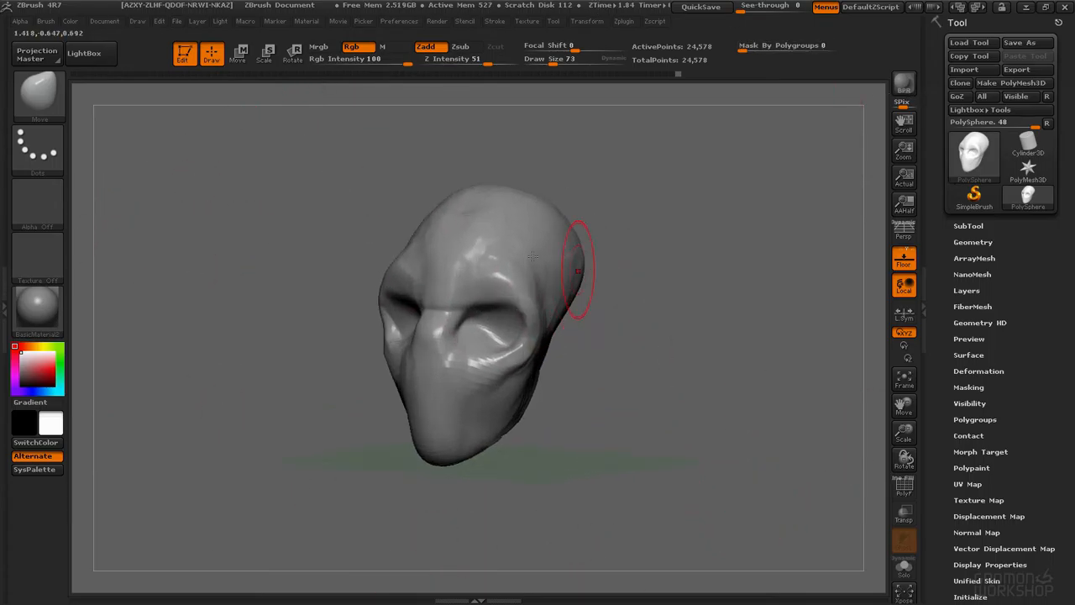
left_click(177, 21)
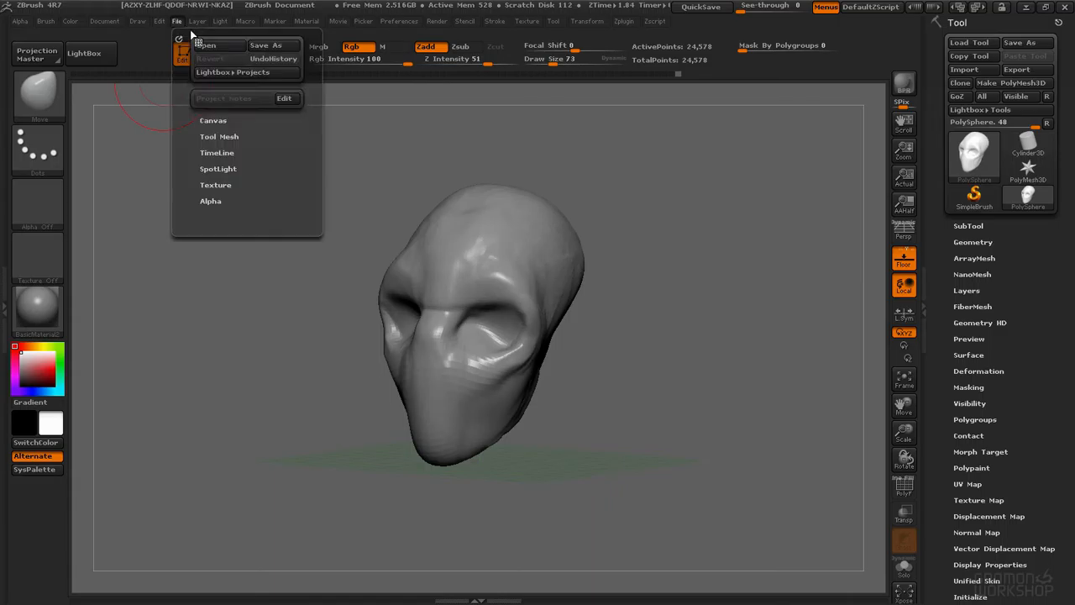
left_click(263, 47)
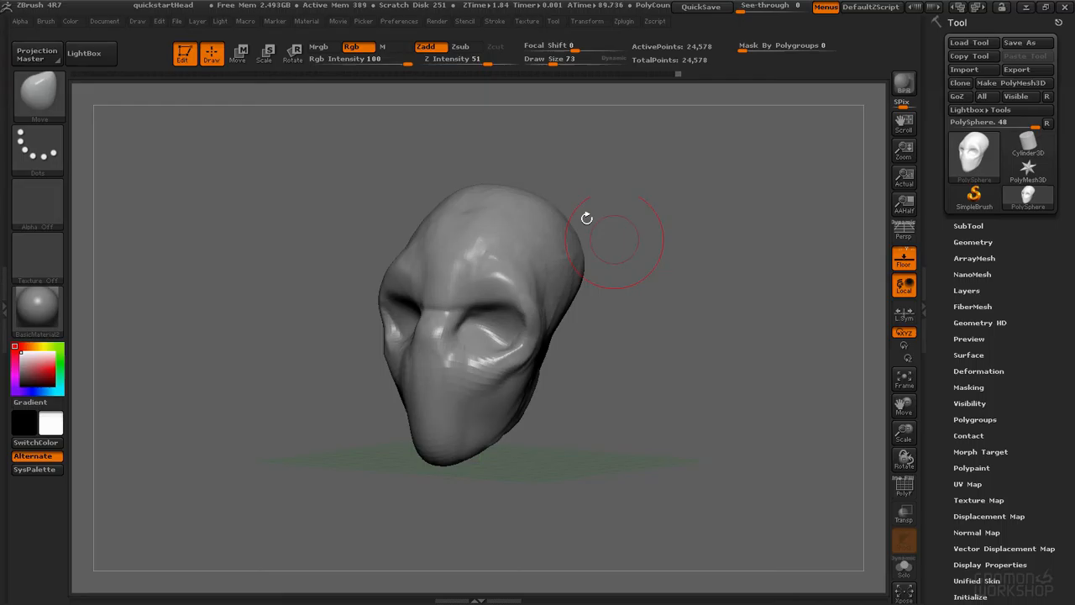
mouse_move(605, 306)
left_mouse_down()
mouse_move(588, 336)
mouse_move(624, 252)
left_mouse_up()
mouse_move(598, 334)
left_mouse_down()
mouse_move(730, 264)
mouse_move(602, 284)
mouse_move(530, 315)
mouse_move(563, 300)
left_mouse_up()
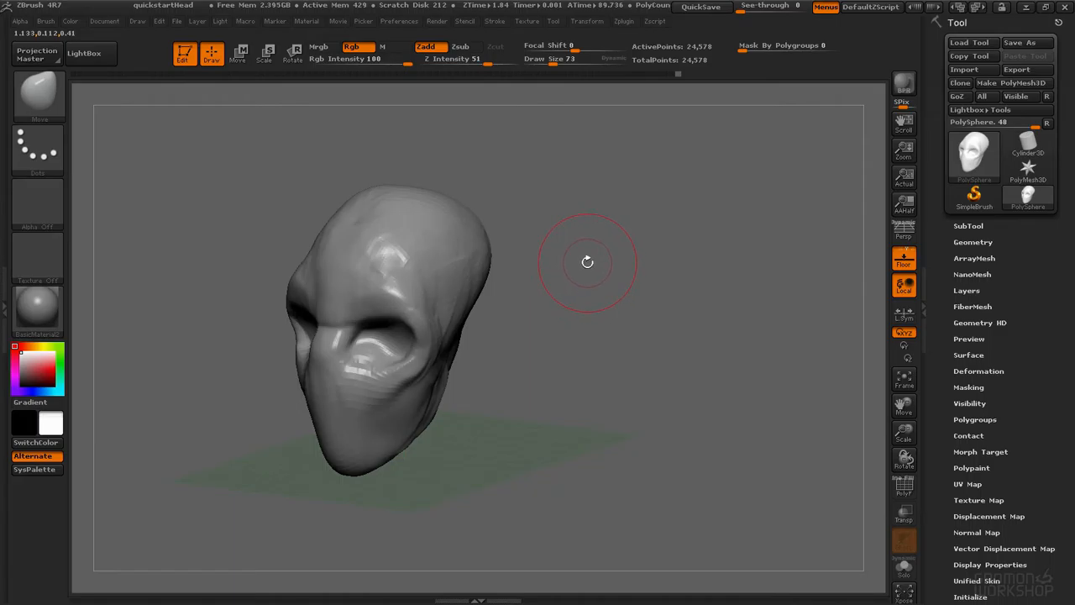
Step: Step through the mesh's subdivision levels in the Geometry settings to compare resolutions
left_click_drag(565, 345, 588, 332)
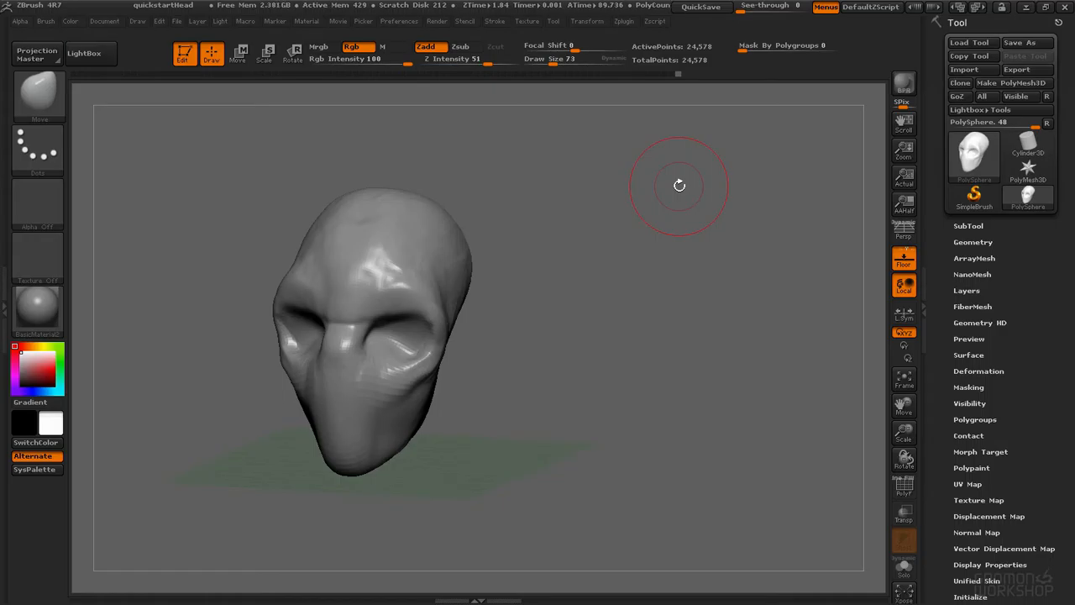
left_click_drag(520, 252, 564, 233)
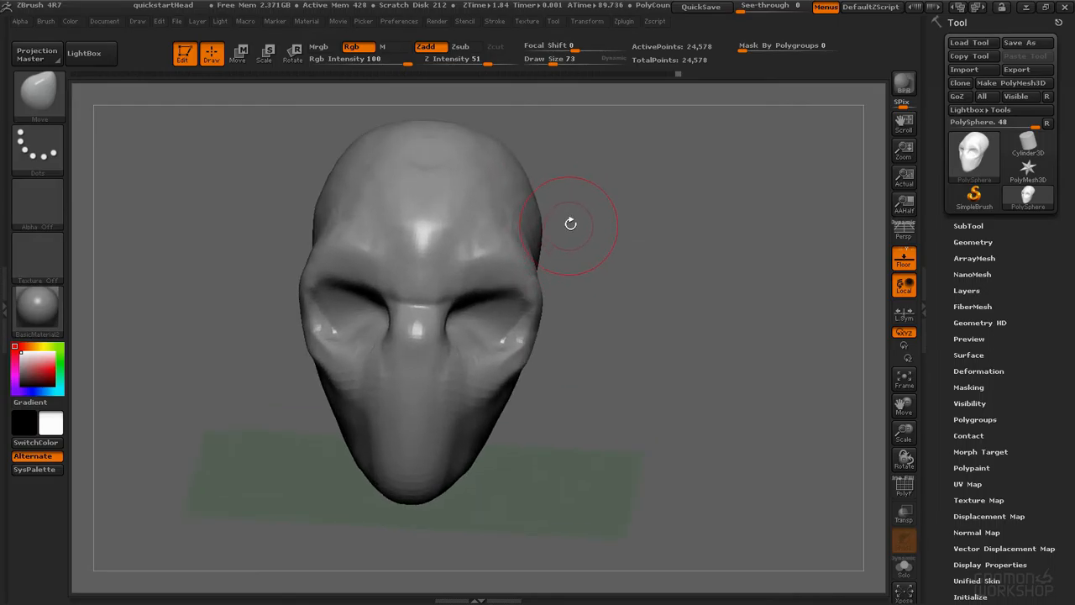
left_click(978, 242)
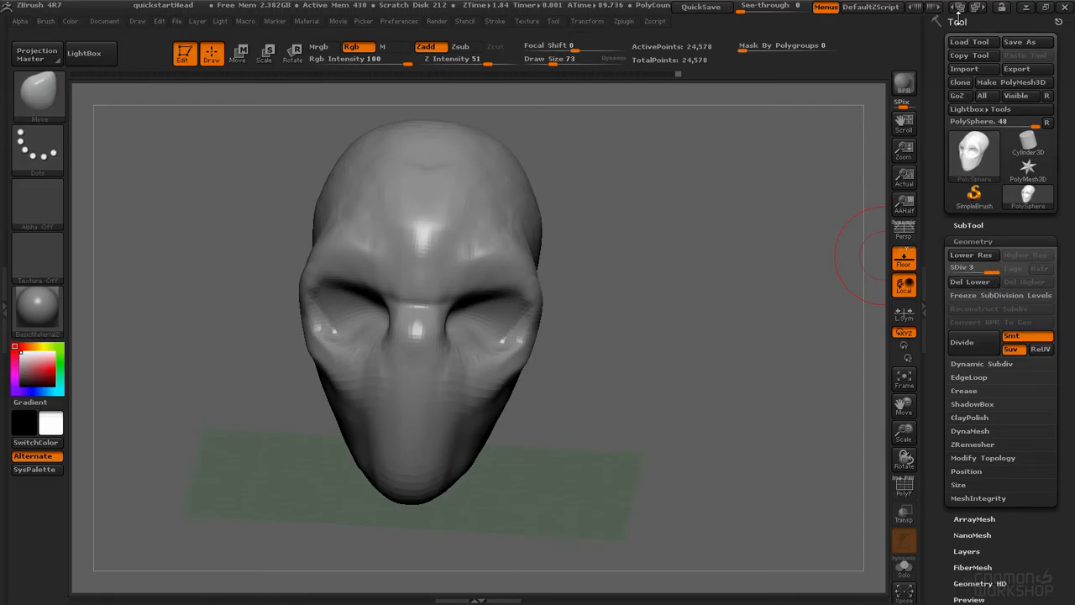
mouse_move(974, 267)
left_mouse_down()
mouse_move(959, 270)
mouse_move(997, 280)
mouse_move(957, 270)
left_mouse_up()
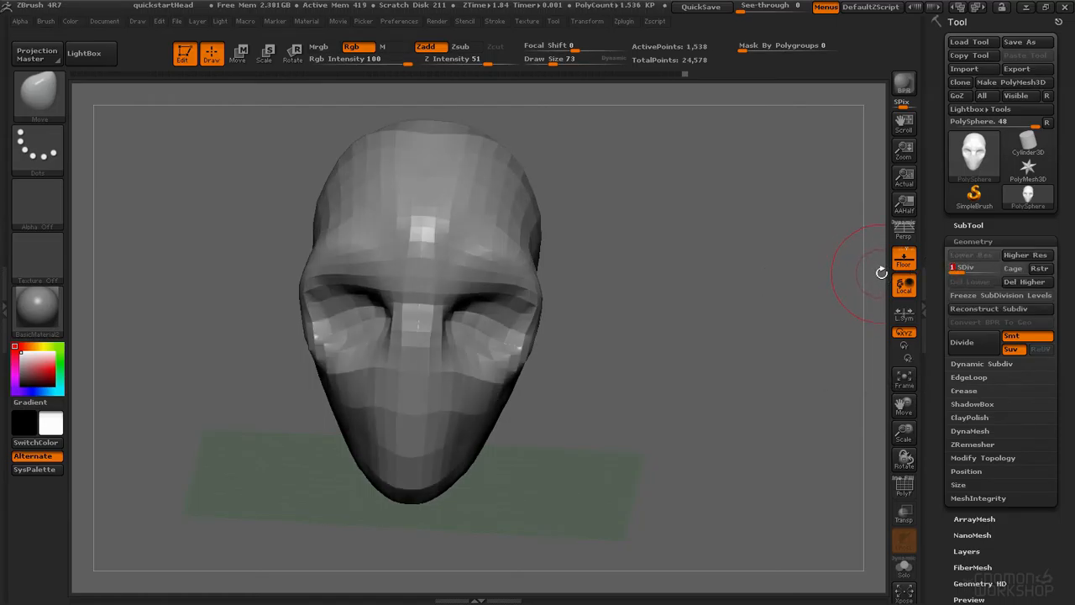
left_click_drag(958, 270, 994, 272)
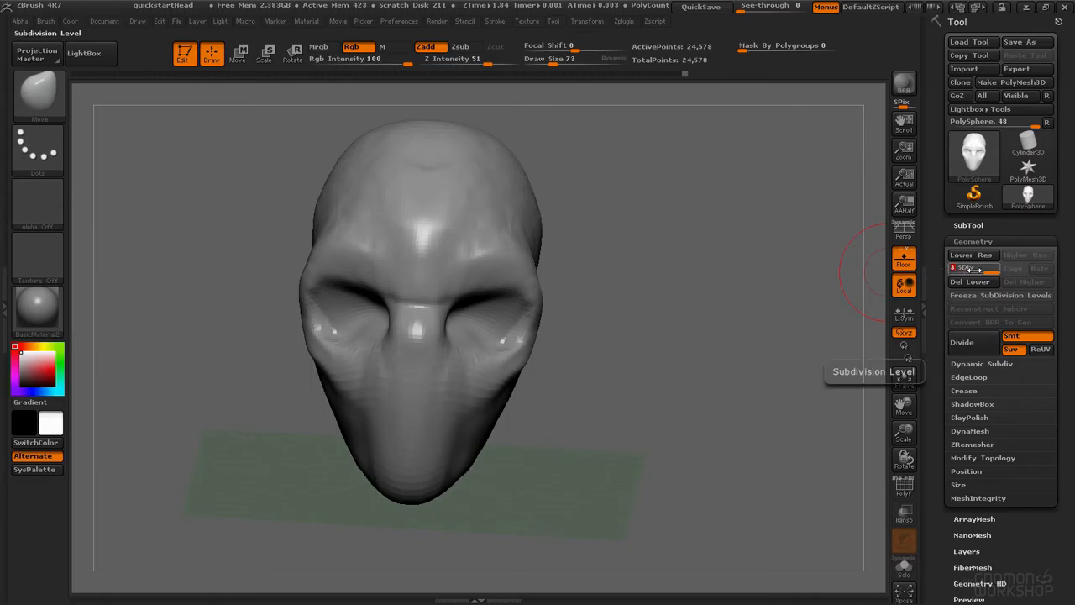
left_click_drag(981, 268, 950, 267)
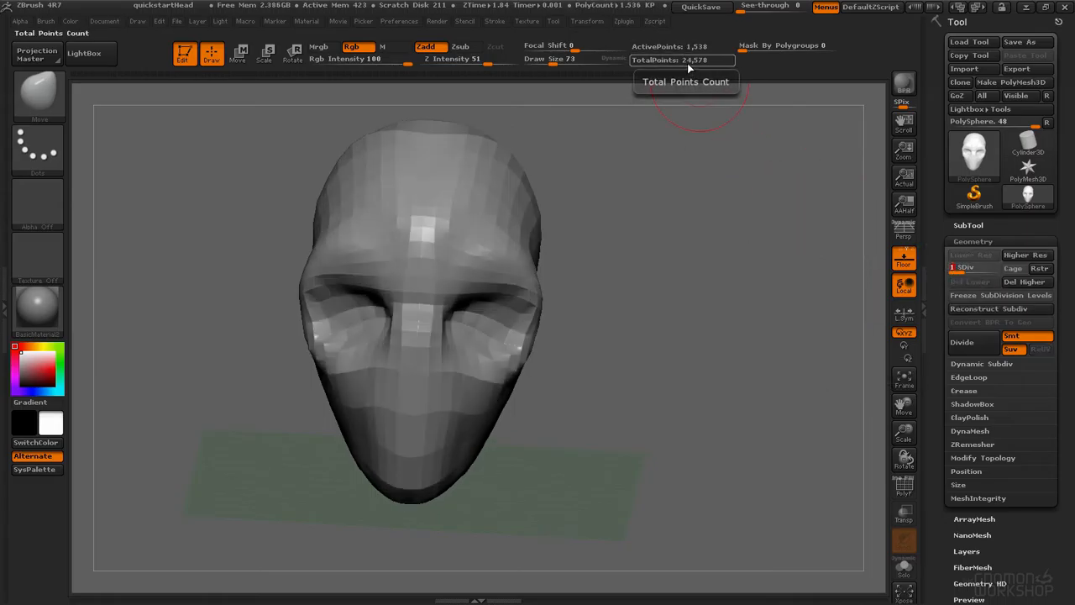
left_click_drag(553, 207, 772, 221)
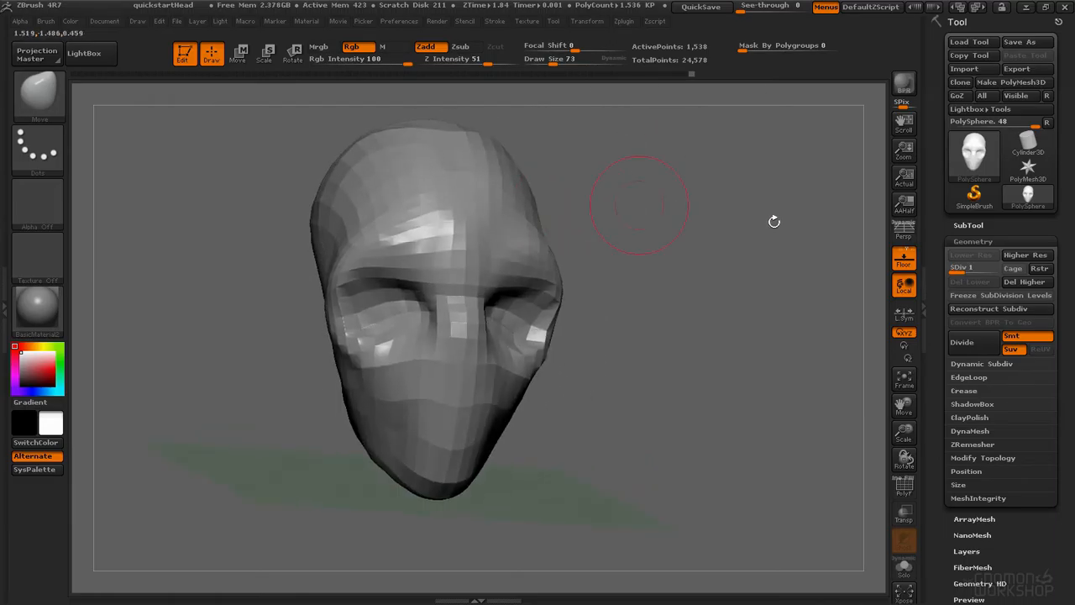
left_click(970, 267)
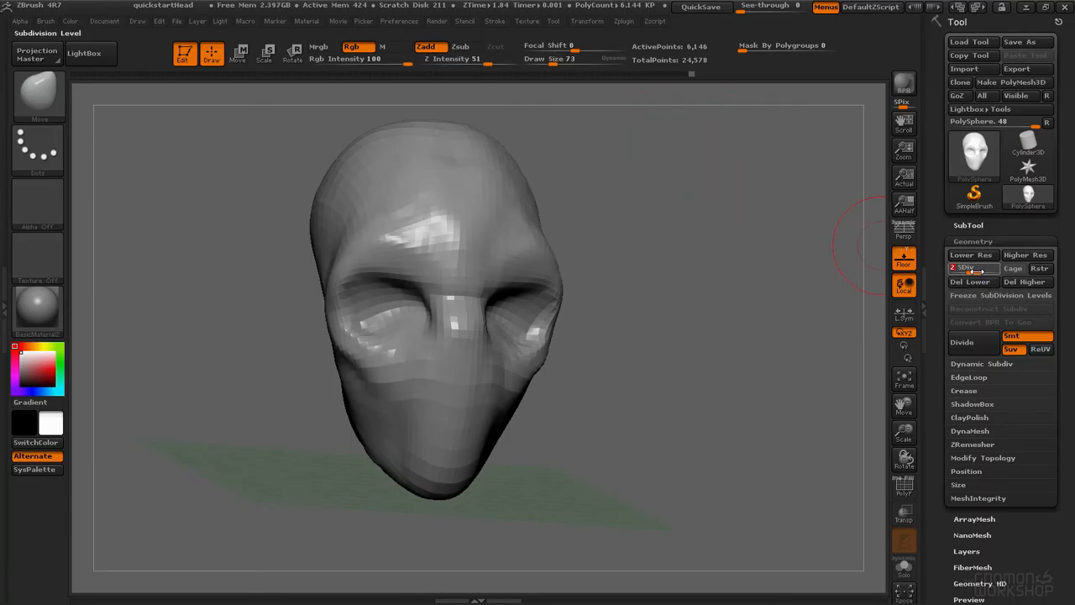
left_click_drag(975, 270, 996, 270)
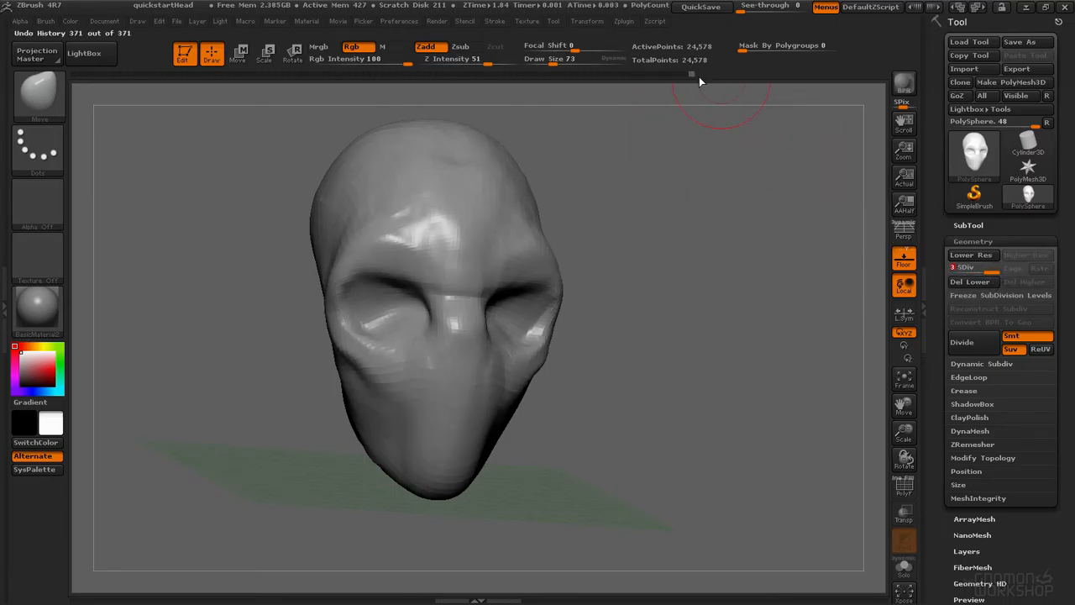
left_click_drag(937, 268, 968, 268)
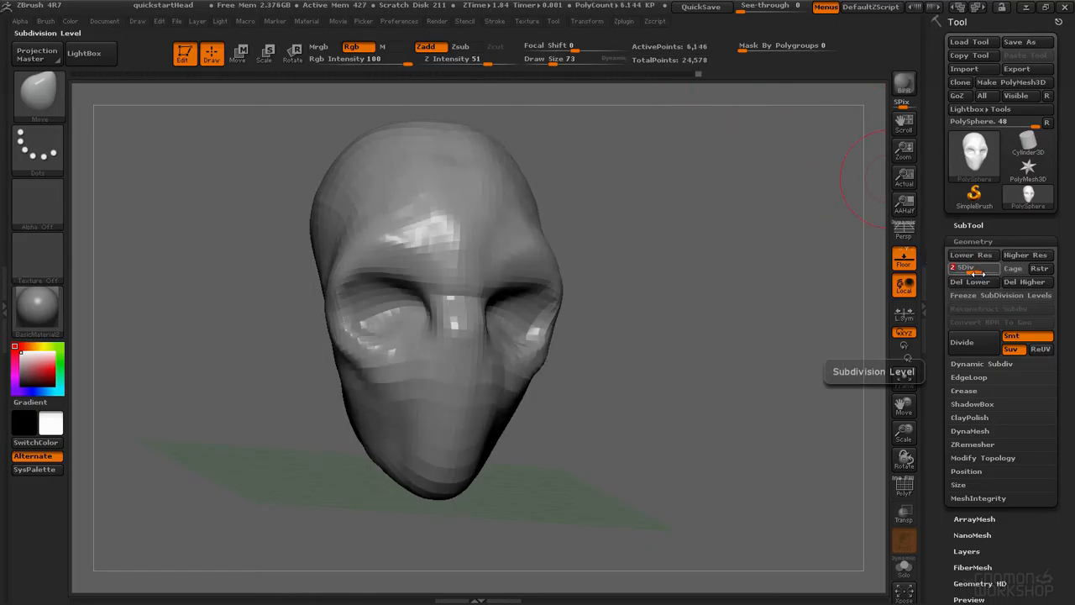
left_click_drag(980, 268, 985, 267)
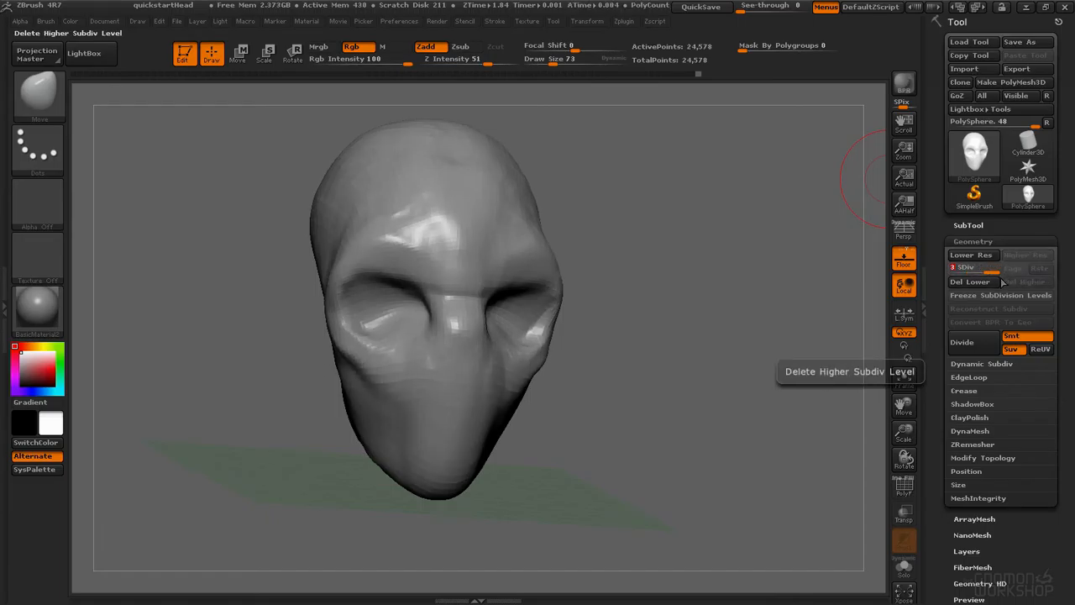
left_click_drag(984, 269, 951, 266)
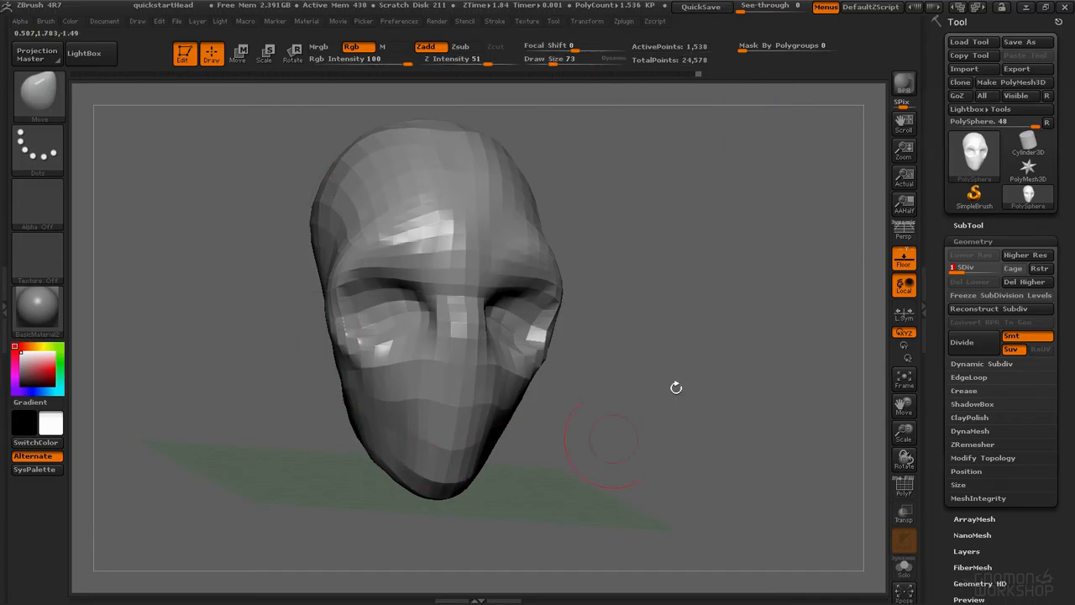
left_click_drag(1034, 268, 1044, 274)
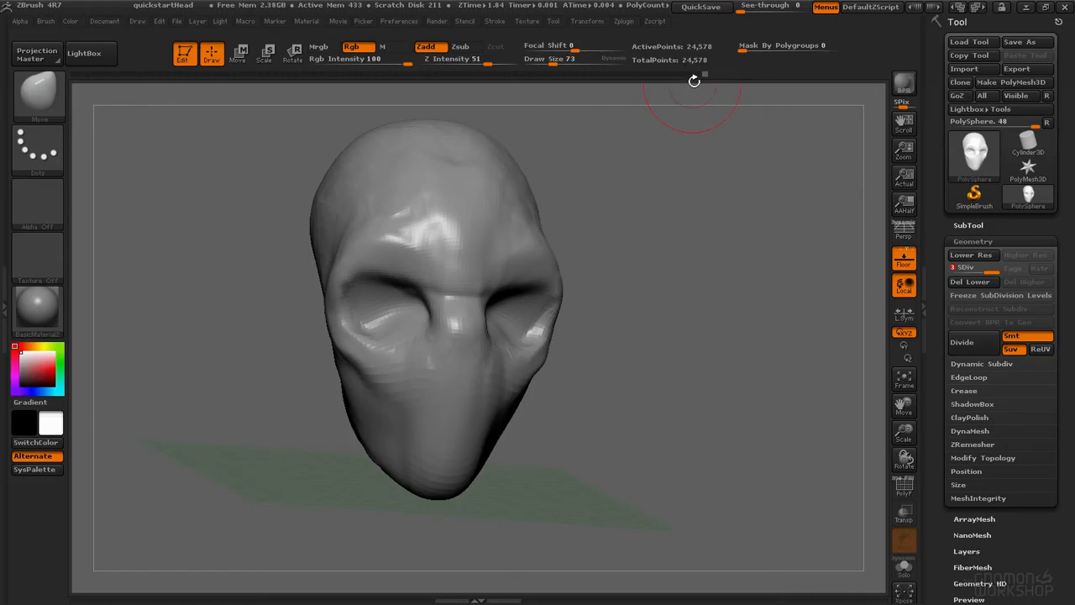
Step: Switch back and forth between the lowest and highest subdivision levels, ending at the lowest
left_click_drag(638, 151, 650, 172, "alt")
key("shift+d")
key("shift+d")
key("shift")
key("d")
key("d")
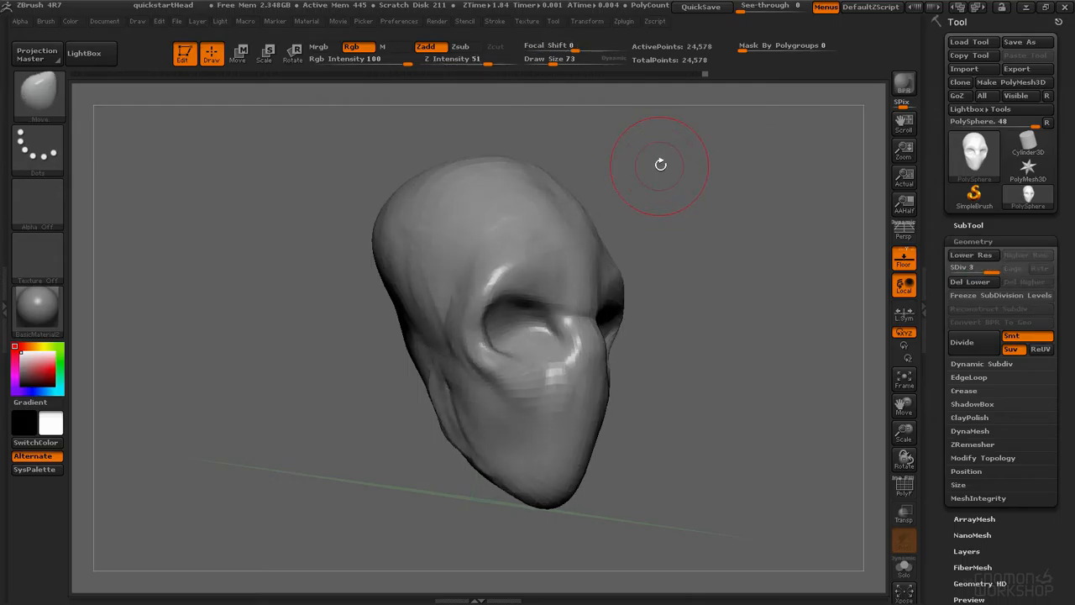
key("shift")
key("shift+d")
key("shift+d")
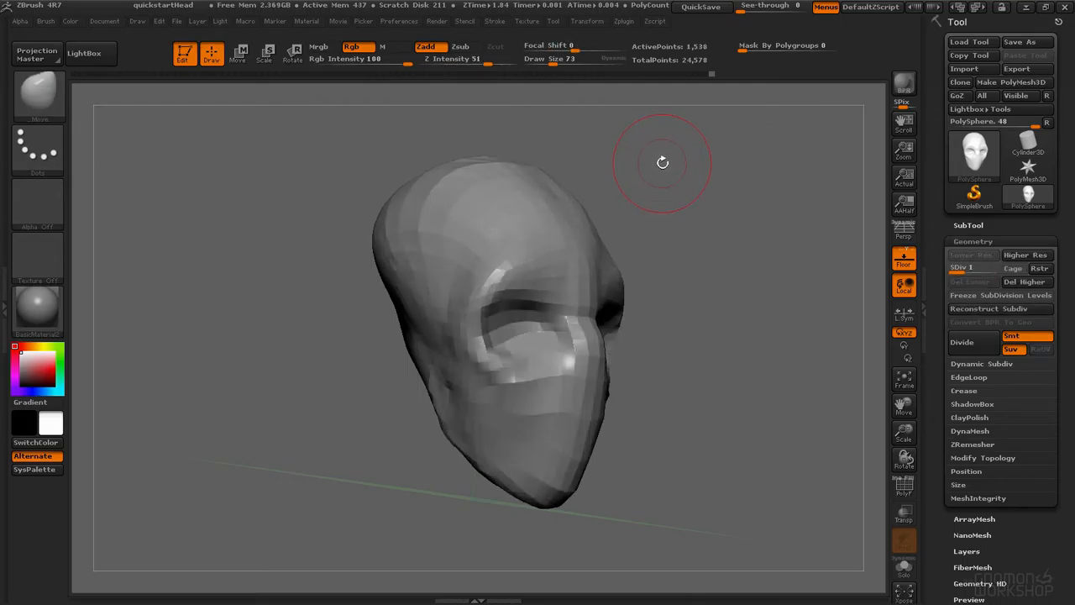
key("d")
key("d")
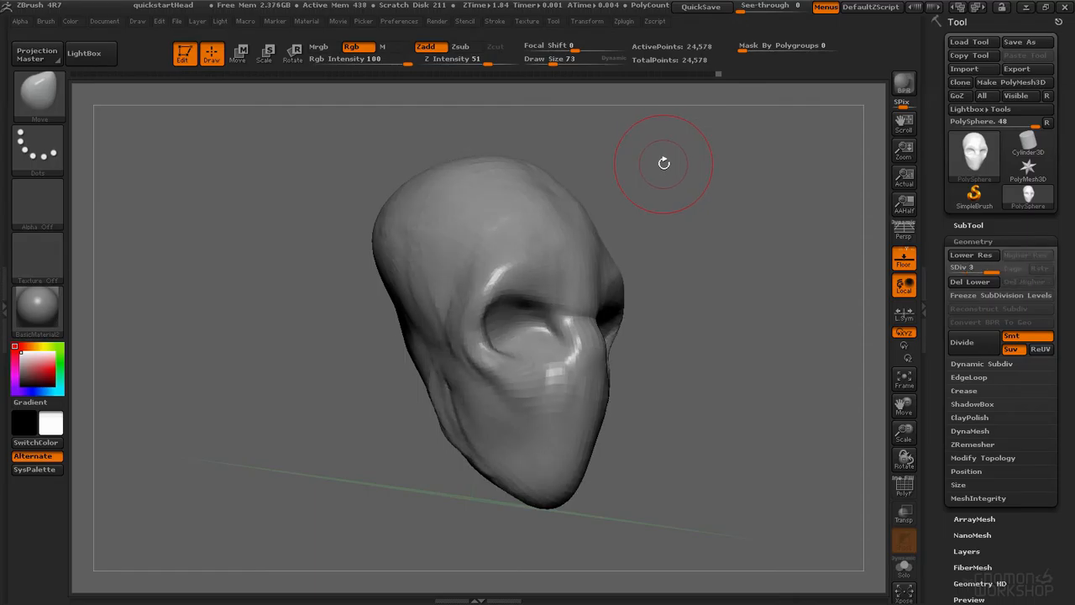
key("shift+d")
key("shift+d")
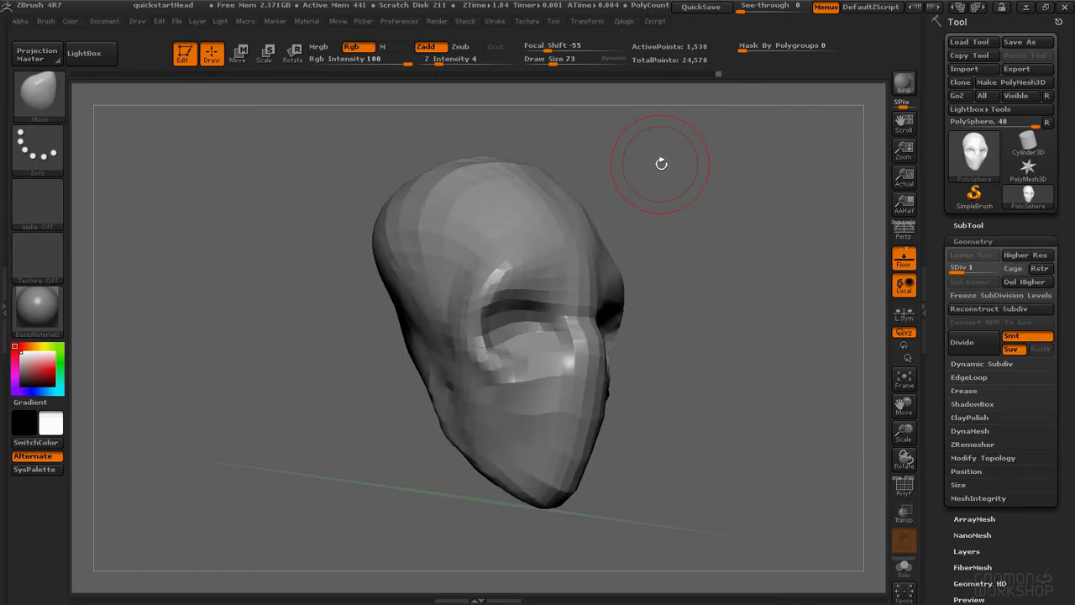
Step: Set the Move brush's draw size to 185 and reshape the top and sides of the skull at the lowest subdivision level
key("space")
left_click_drag(466, 190, 482, 192)
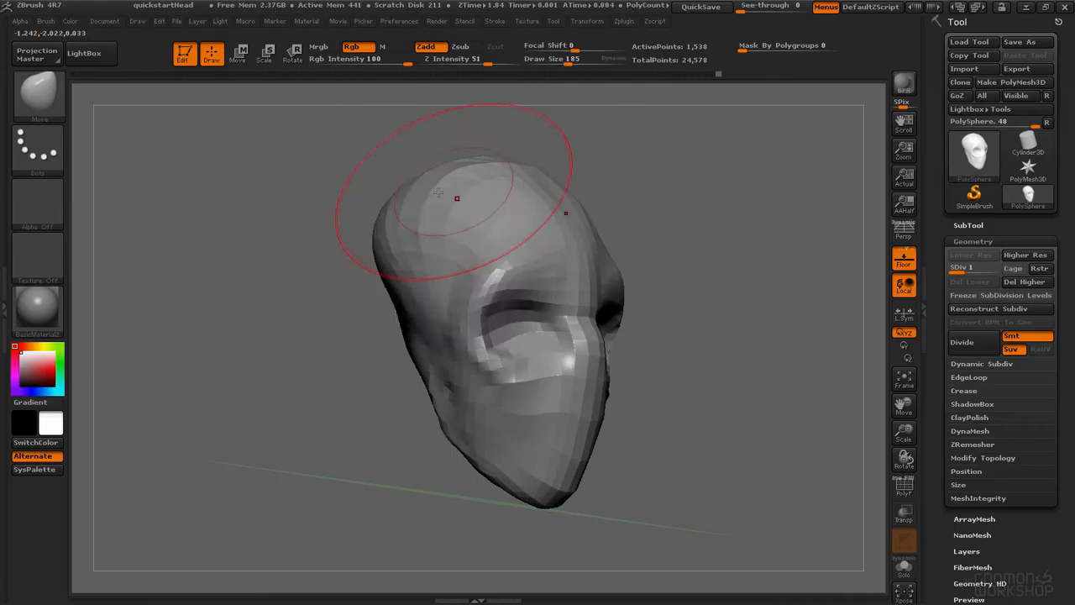
right_click_drag(456, 197, 435, 178, "shift")
left_click_drag(394, 179, 379, 155)
left_click_drag(420, 157, 430, 135)
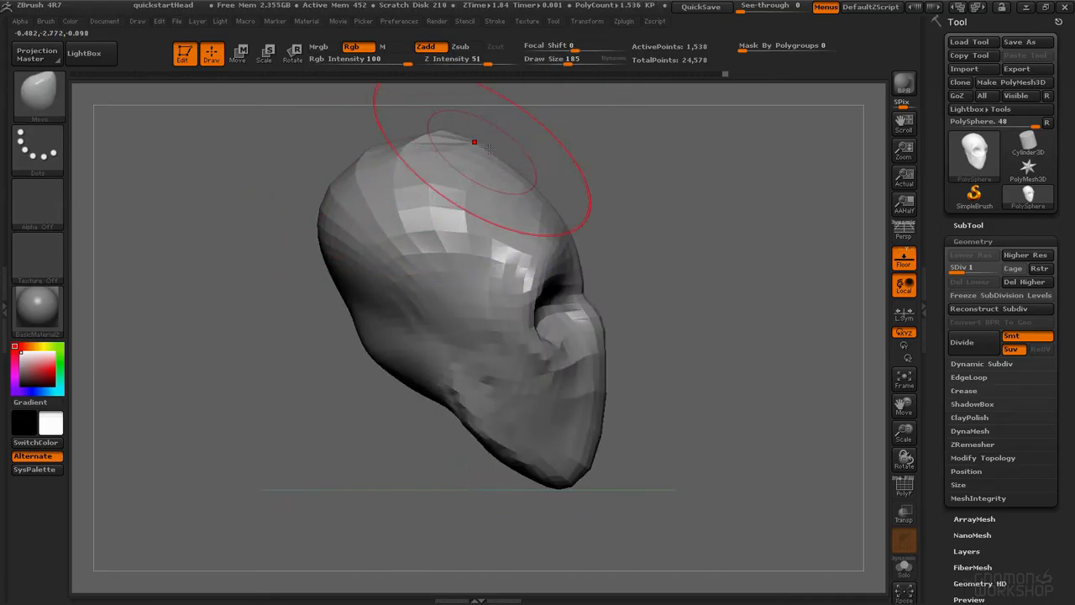
left_click_drag(525, 159, 547, 152)
left_click_drag(413, 145, 419, 123)
right_click_drag(456, 208, 427, 231)
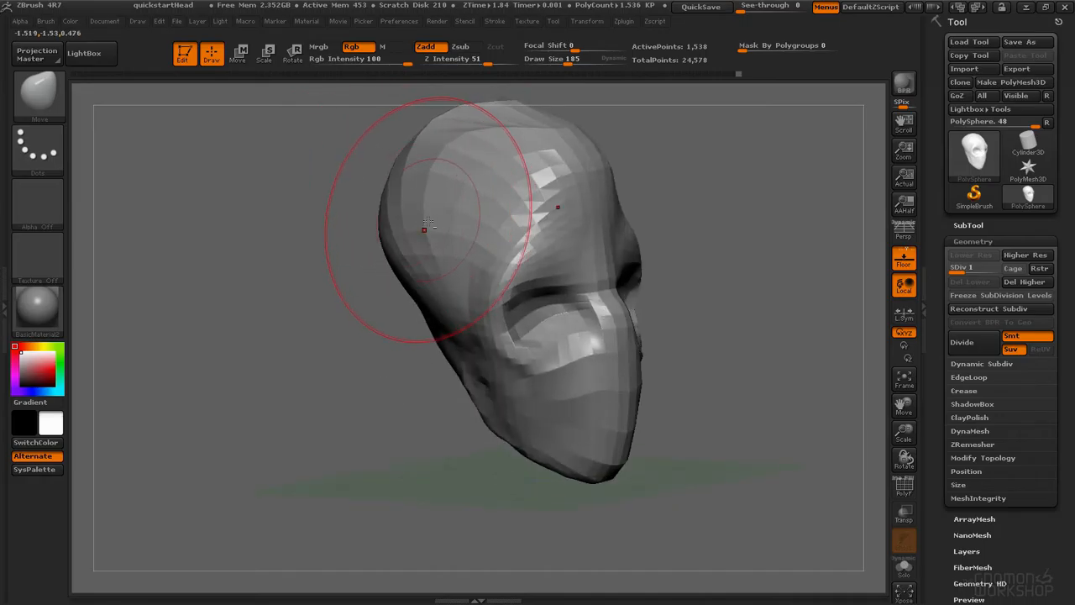
right_click_drag(496, 210, 540, 210)
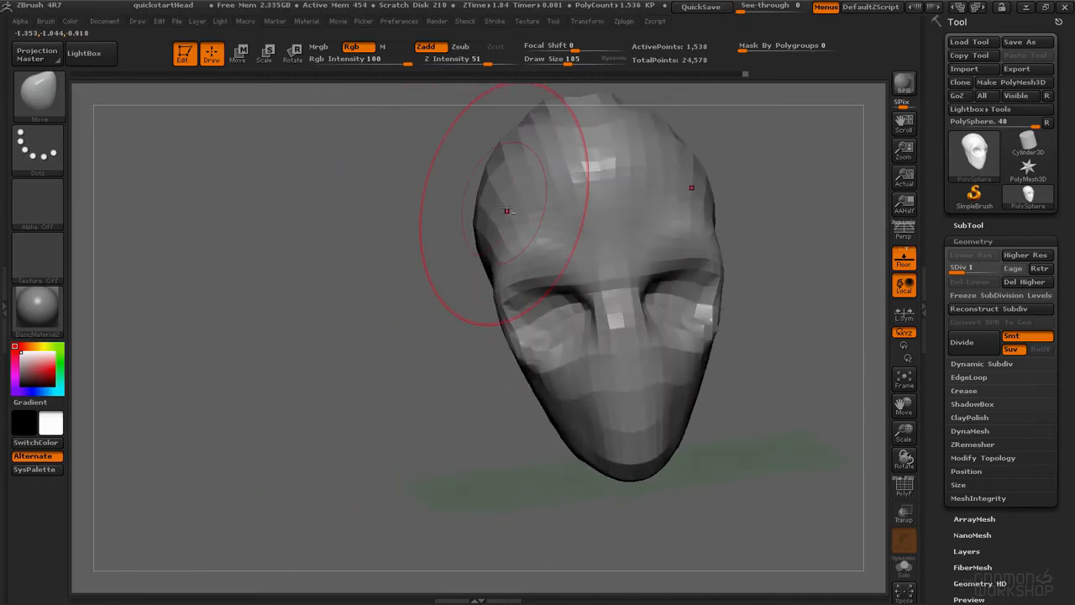
Step: Reshape the top and back of the skull with the Move brush, reducing its draw size to 101
right_click_drag(610, 245, 621, 199)
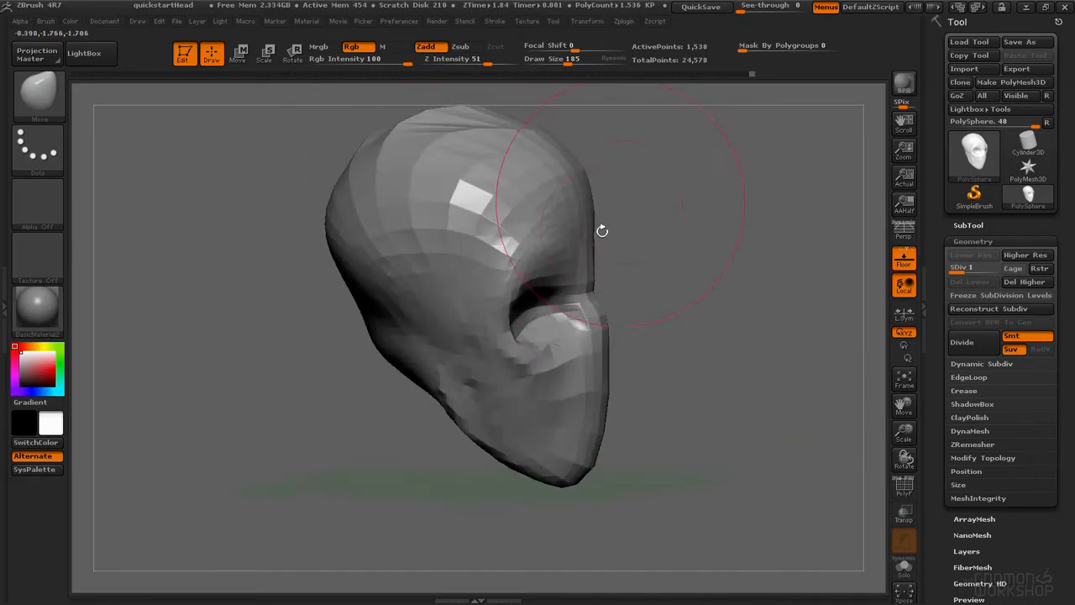
left_click_drag(585, 242, 592, 189)
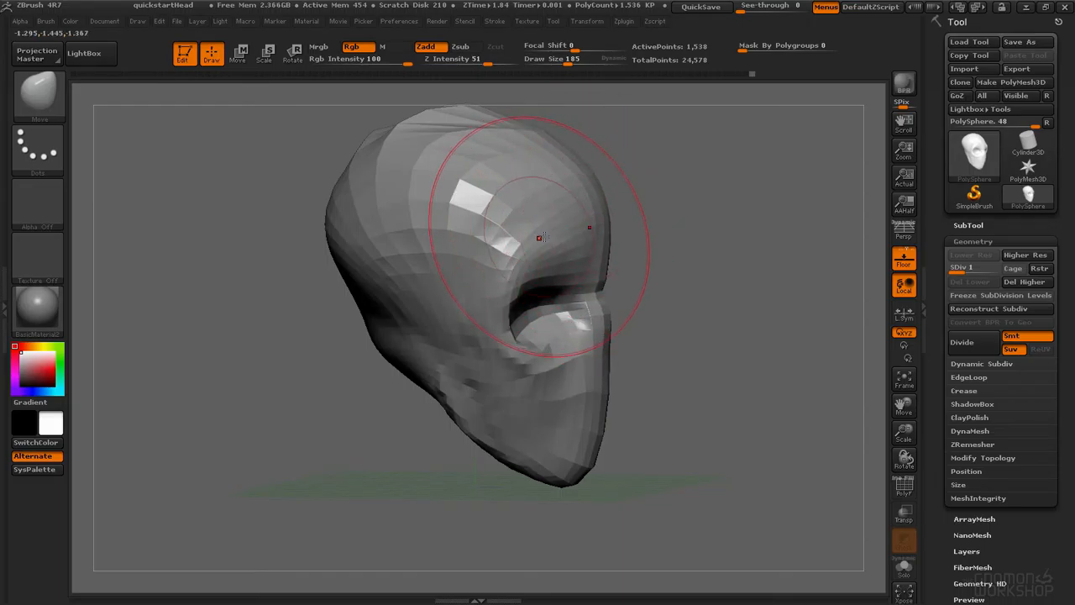
key("space")
left_click_drag(555, 237, 543, 236)
left_click_drag(546, 220, 546, 203)
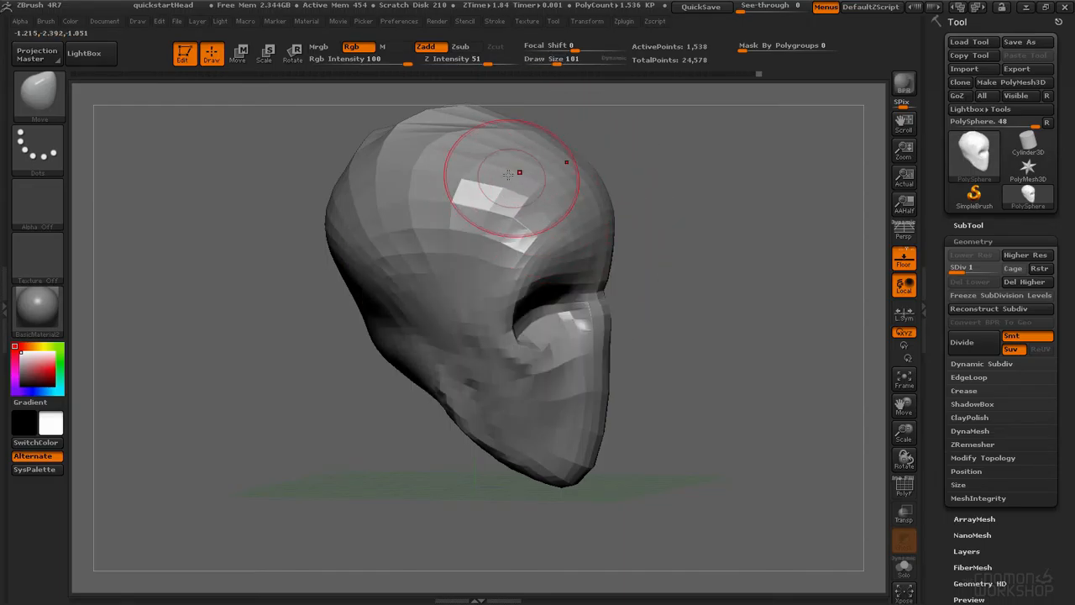
left_click_drag(429, 152, 454, 143)
mouse_move(588, 144)
right_mouse_down()
mouse_move(521, 141)
mouse_move(592, 135)
mouse_move(516, 120)
right_mouse_up()
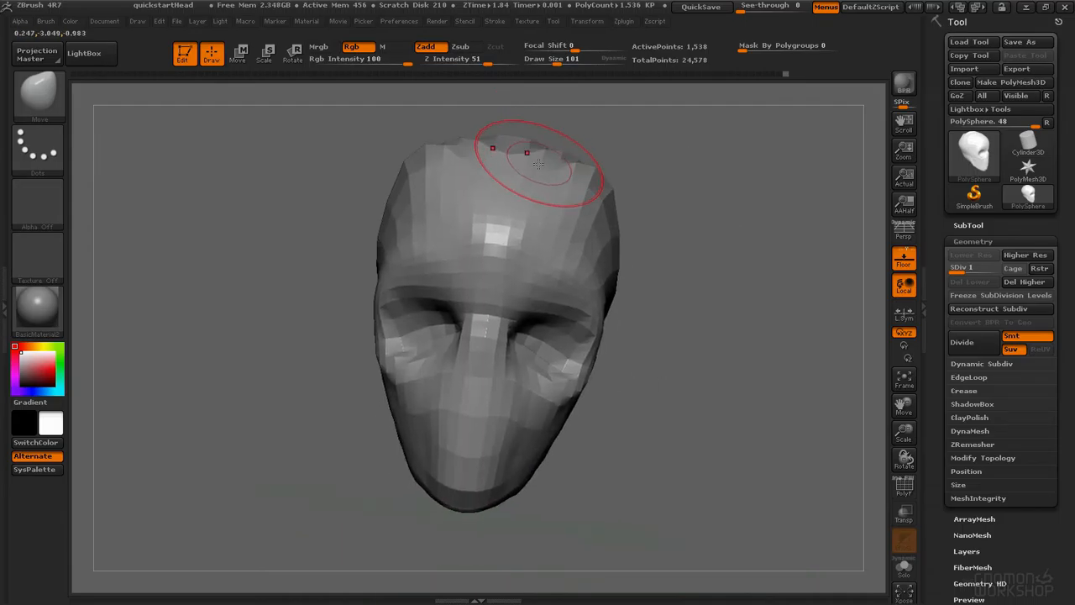
Step: Step up to subdivision level 2 and refine the skull with Move and Smooth strokes, then return to the lowest level
key("ctrl+d")
key("d")
right_click_drag(520, 163, 508, 137)
left_click_drag(591, 165, 655, 202)
mouse_move(598, 189)
right_mouse_down("ctrl")
mouse_move(566, 132)
mouse_move(567, 86)
right_mouse_up("ctrl")
right_click_drag(545, 148, 597, 159)
right_click_drag(598, 228, 586, 192, "alt")
mouse_move(585, 192)
right_mouse_down("ctrl")
mouse_move(576, 228)
mouse_move(600, 276)
right_mouse_up("ctrl")
key("shift+d")
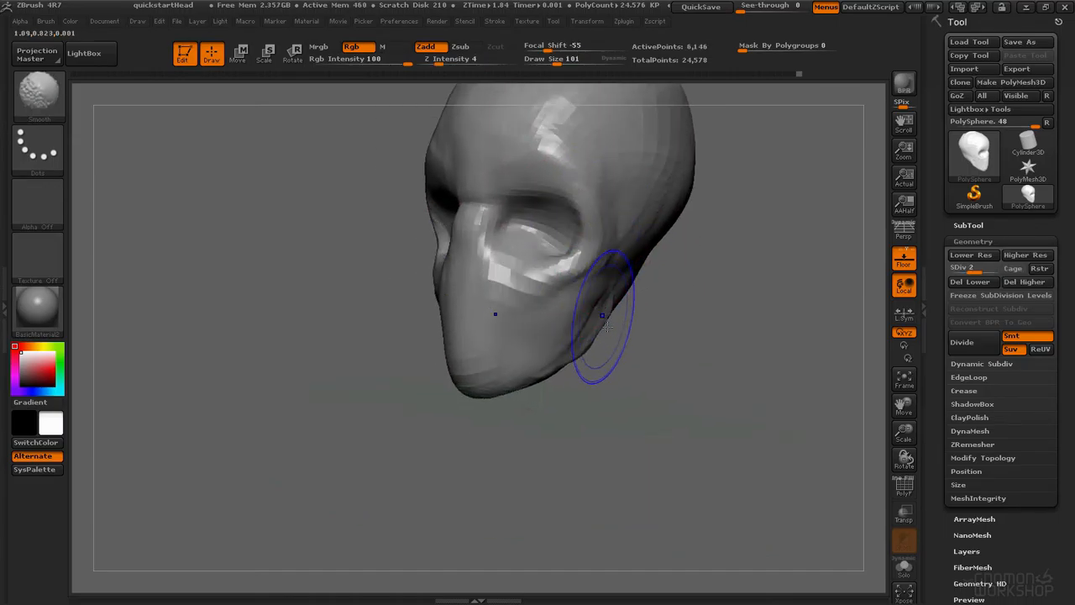
key("shift")
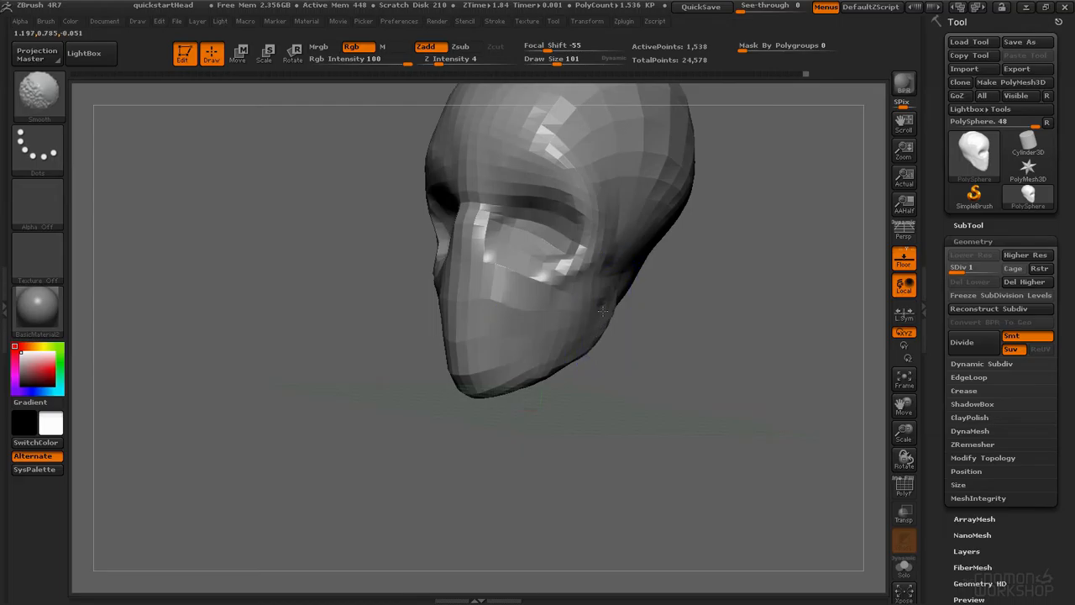
Step: Pull the chin and jaw into shape with the Move brush at the lowest subdivision level
left_click_drag(580, 361, 582, 358)
right_click_drag(581, 359, 711, 351)
left_click_drag(486, 349, 499, 364)
right_click_drag(548, 378, 612, 378)
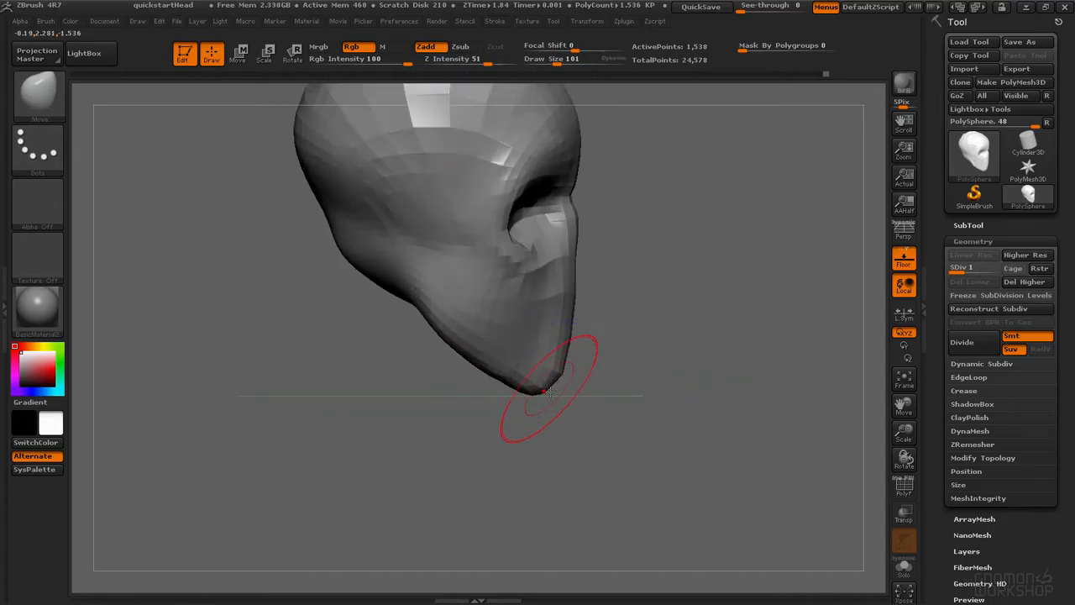
left_click_drag(563, 394, 565, 394)
left_click_drag(571, 322, 579, 313)
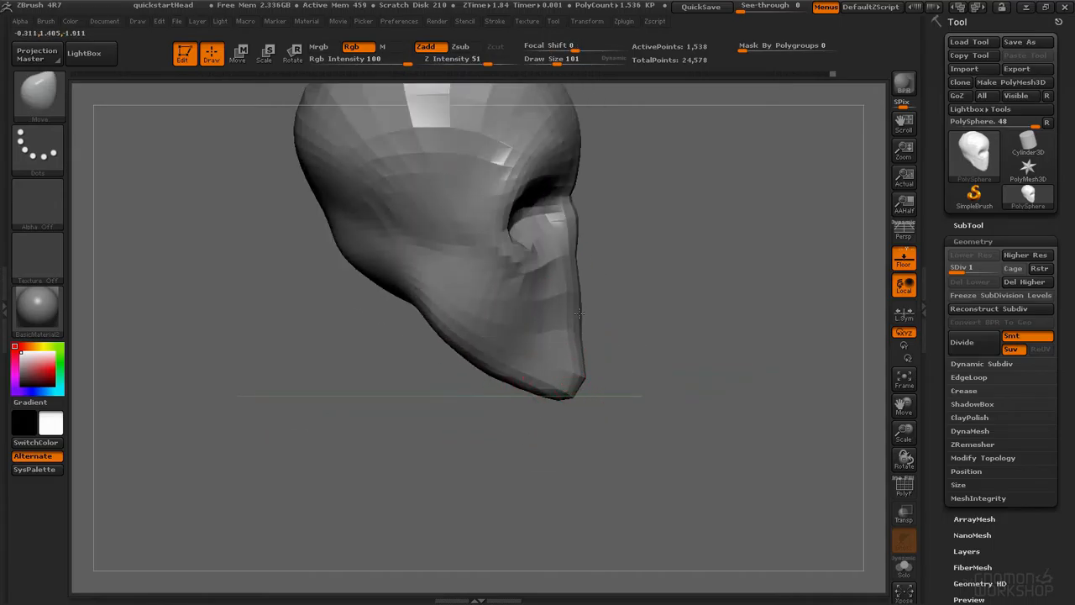
Step: Step up to subdivision level 3 and push the eye socket area with the Move brush
key("d")
key("d")
mouse_move(631, 254)
right_mouse_down()
mouse_move(536, 256)
mouse_move(613, 276)
mouse_move(612, 366)
mouse_move(547, 283)
right_mouse_up()
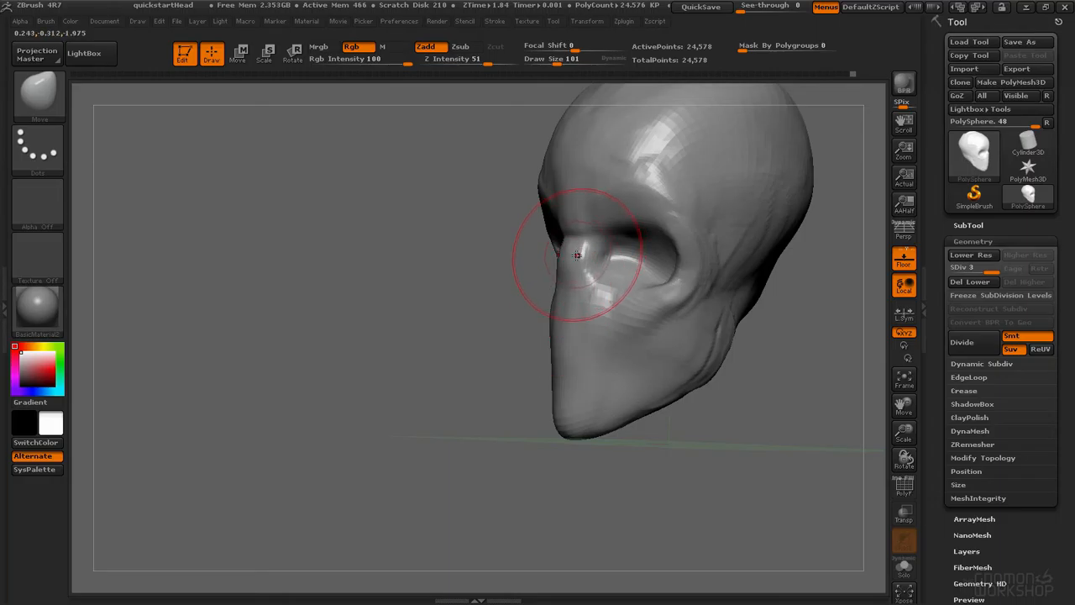
Step: Switch to the ClayTubes brush, set its draw size to 58, and build up the bridge of the nose
key("b")
key("c")
key("t")
key("space")
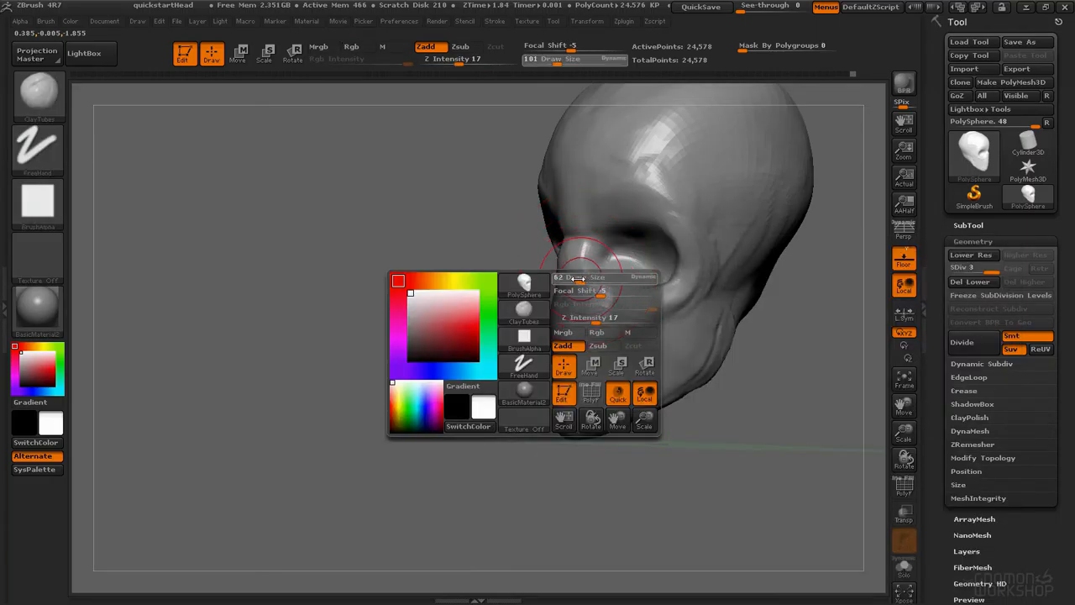
key("space")
left_click_drag(583, 351, 569, 364)
key("space")
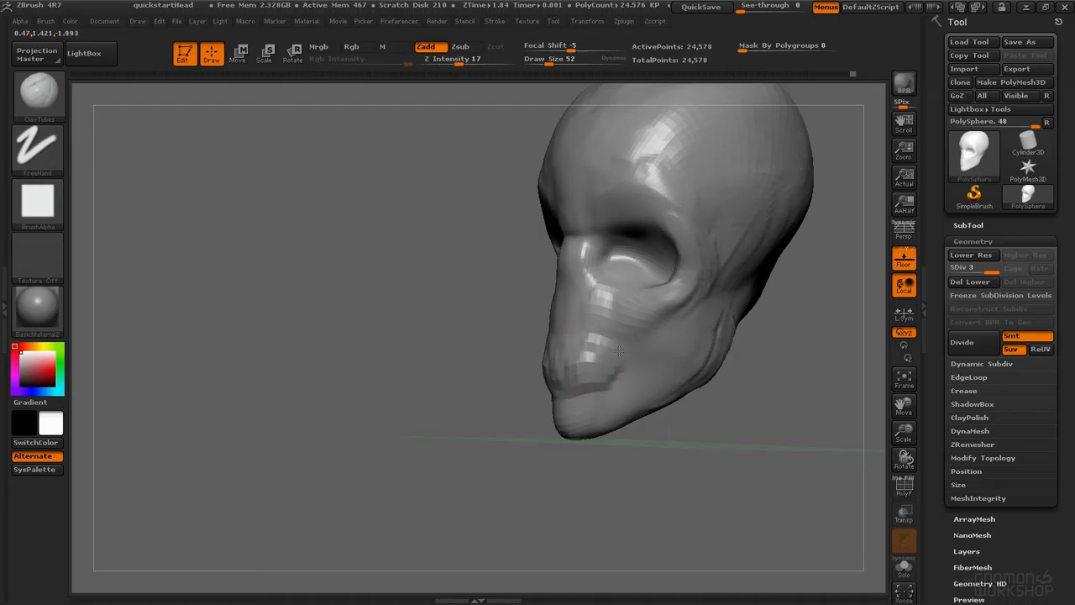
right_click_drag(579, 333, 574, 289)
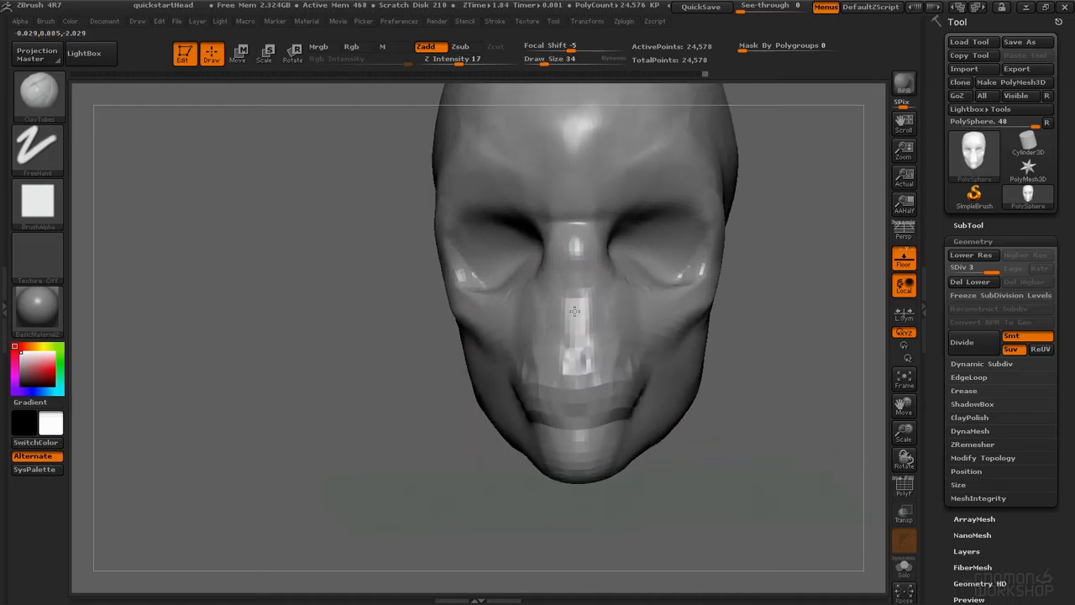
key("space")
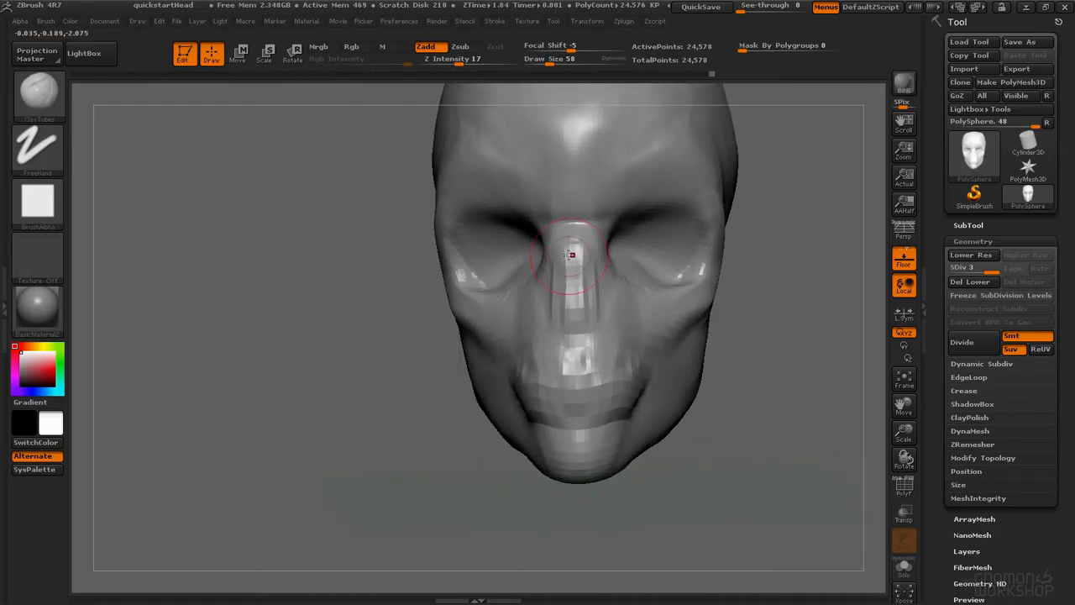
mouse_move(566, 293)
left_mouse_down()
mouse_move(579, 321)
mouse_move(593, 266)
left_mouse_up()
right_click_drag(593, 266, 587, 286)
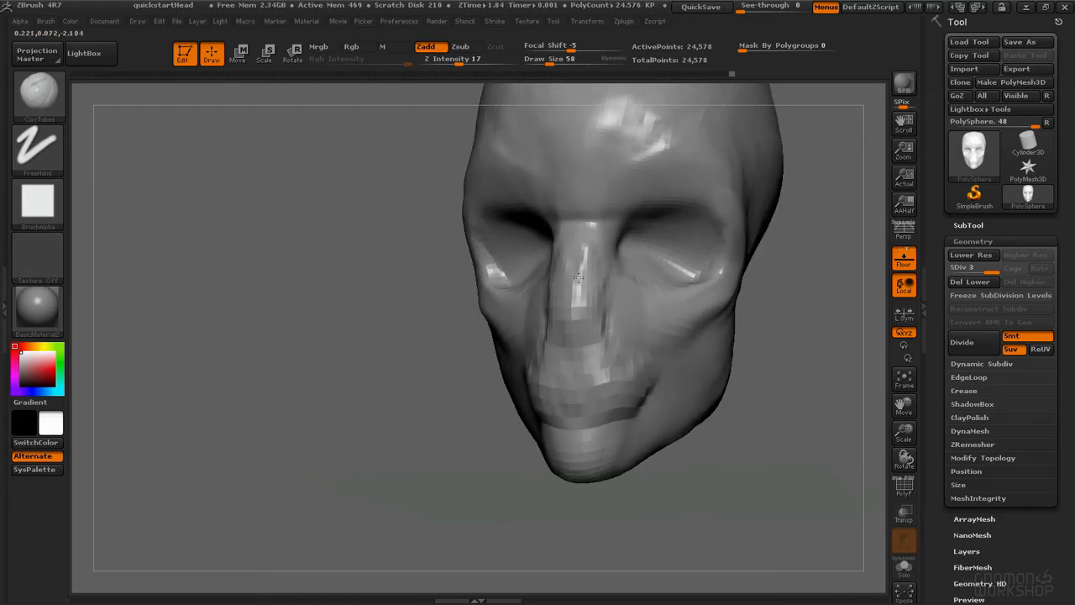
Step: Switch to the Standard brush at draw size 30 and carve the nostrils under the nose
key("b")
key("s")
key("t")
key("space")
mouse_move(593, 295)
left_mouse_down()
mouse_move(579, 295)
mouse_move(608, 316)
left_mouse_up()
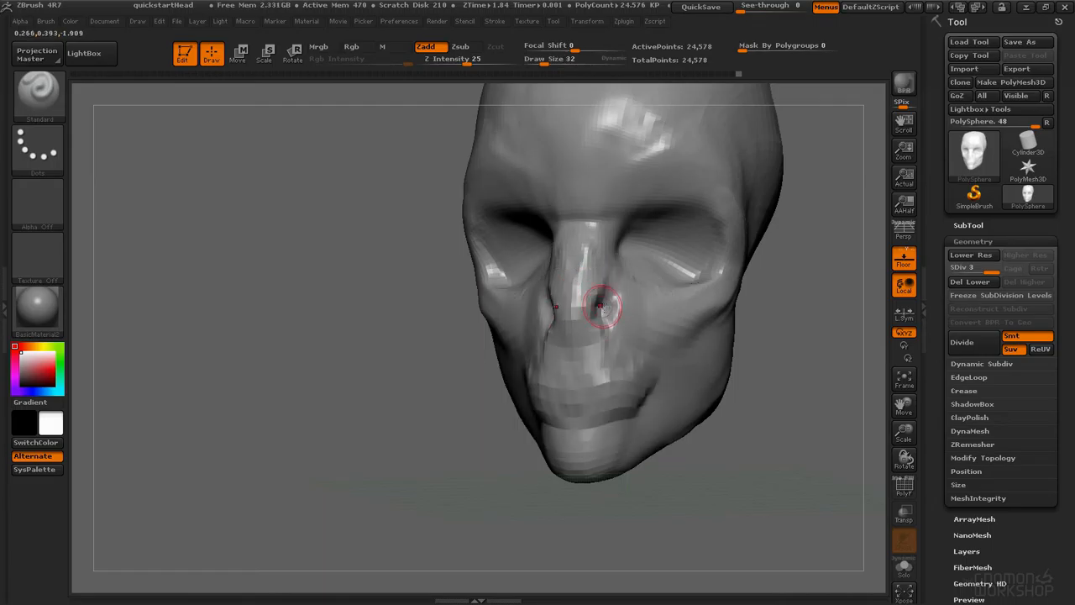
right_click_drag(610, 309, 595, 307)
key("space")
left_click_drag(600, 308, 597, 308)
left_click_drag(597, 304, 593, 313)
mouse_move(602, 308)
right_mouse_down()
mouse_move(523, 318)
mouse_move(600, 307)
right_mouse_up()
Step: Switch back to the ClayTubes brush at draw size 46 and build up the nostril wings
key("b")
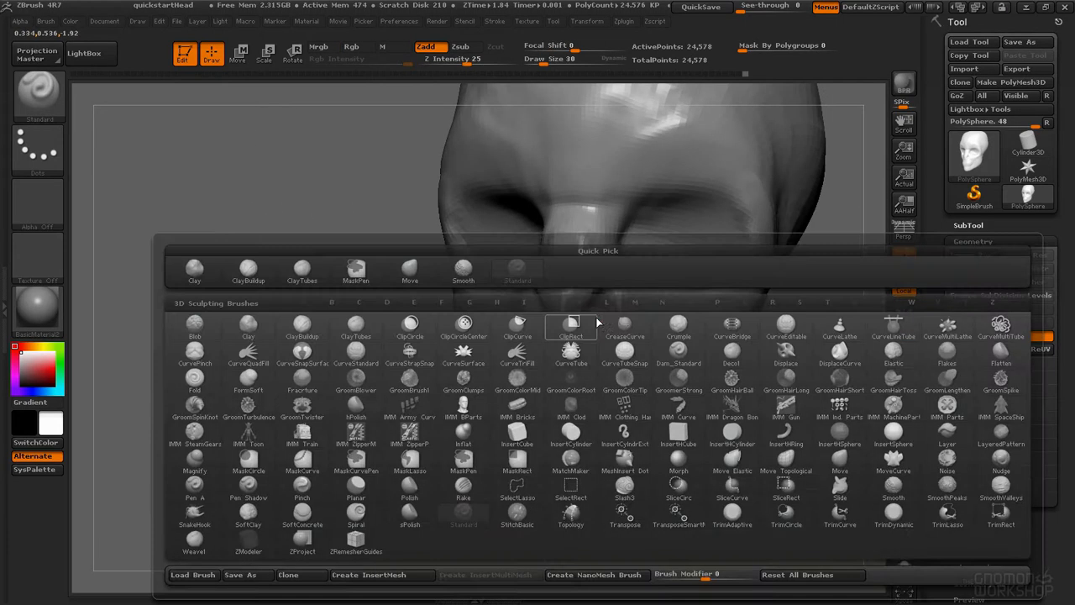
key("c")
key("t")
key("space")
left_click_drag(608, 327, 625, 302)
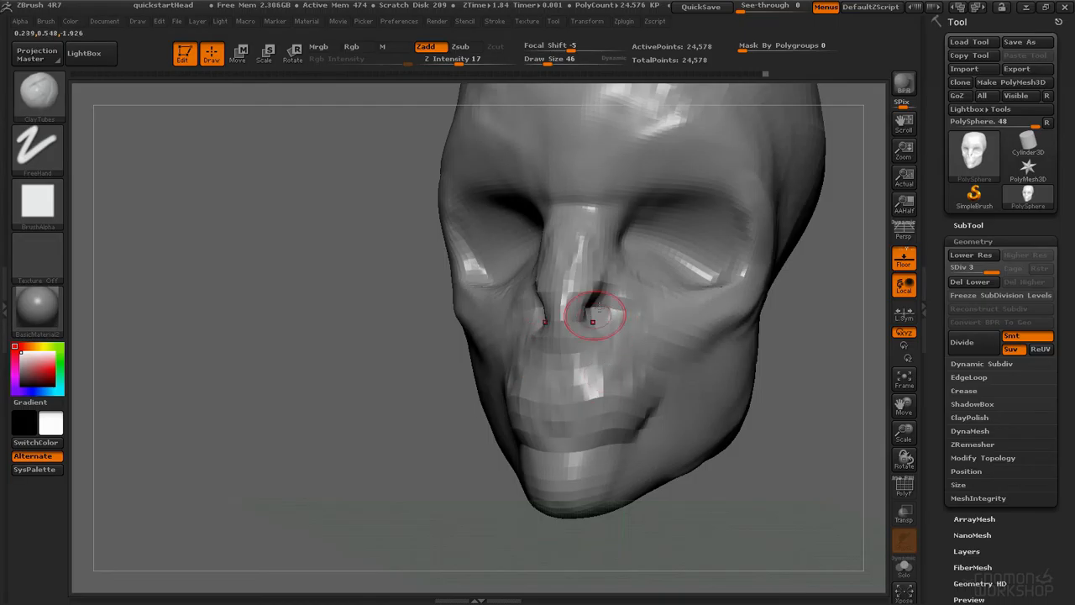
right_click_drag(583, 307, 552, 359)
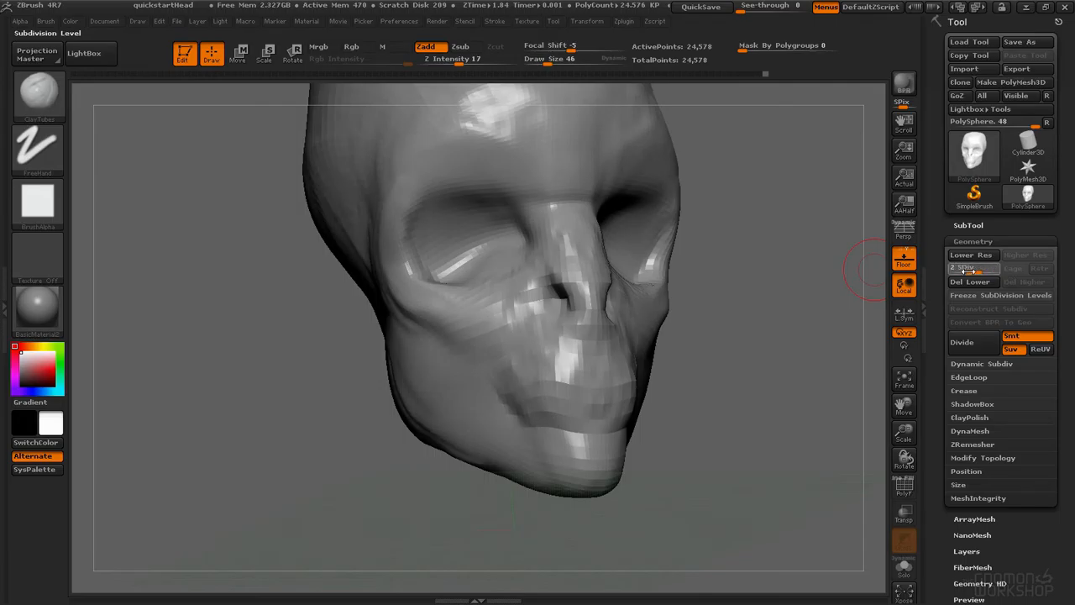
Step: Compare the lower subdivision levels, then subdivide the head to add subdivision level 4
left_click(968, 270)
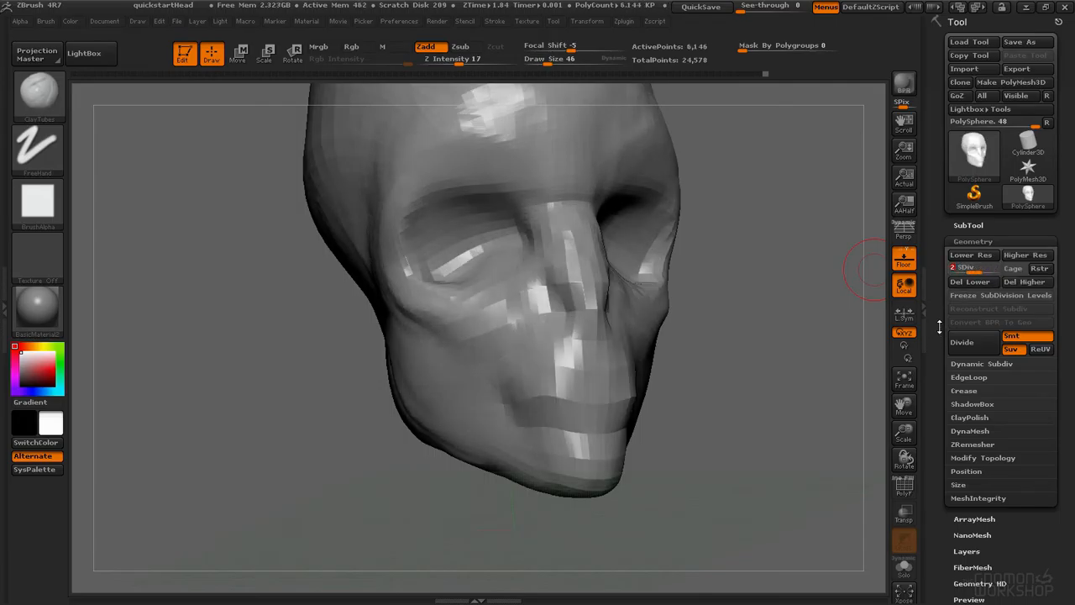
left_click_drag(998, 269, 1014, 269)
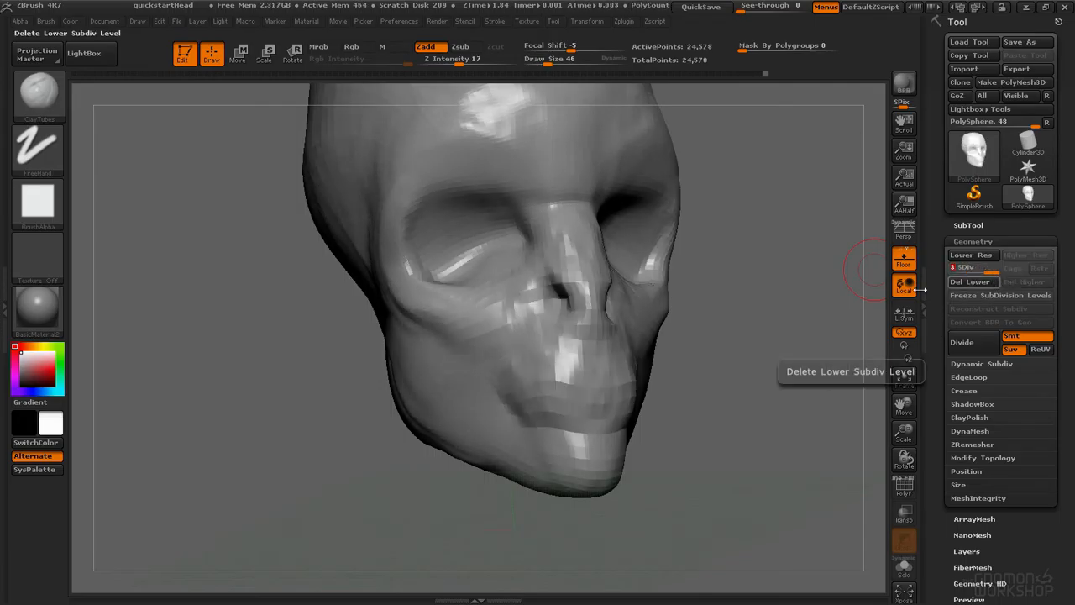
left_click_drag(742, 277, 828, 245)
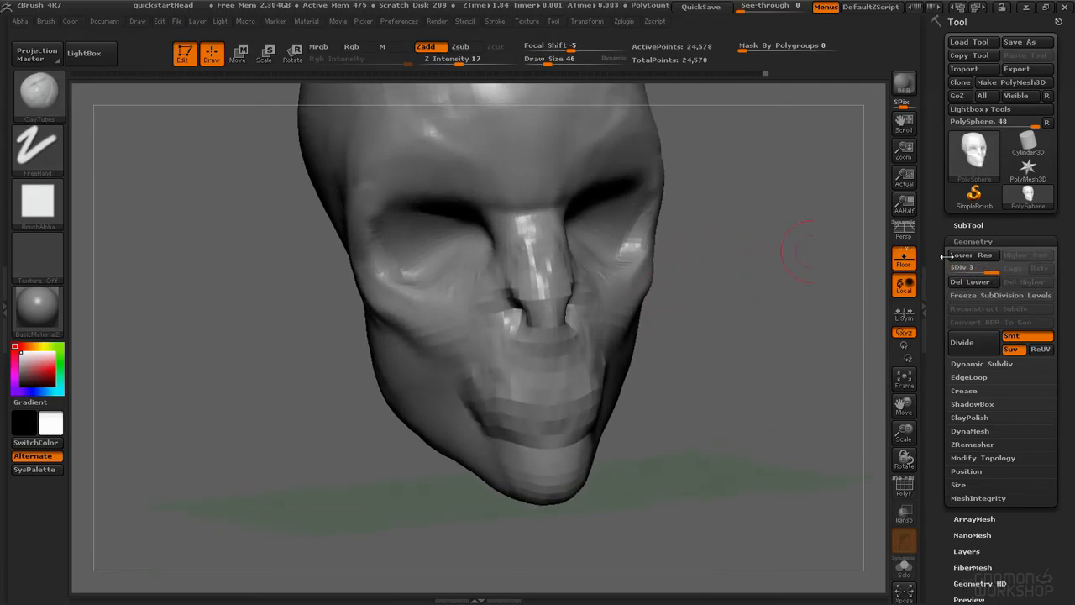
left_click_drag(761, 244, 729, 285)
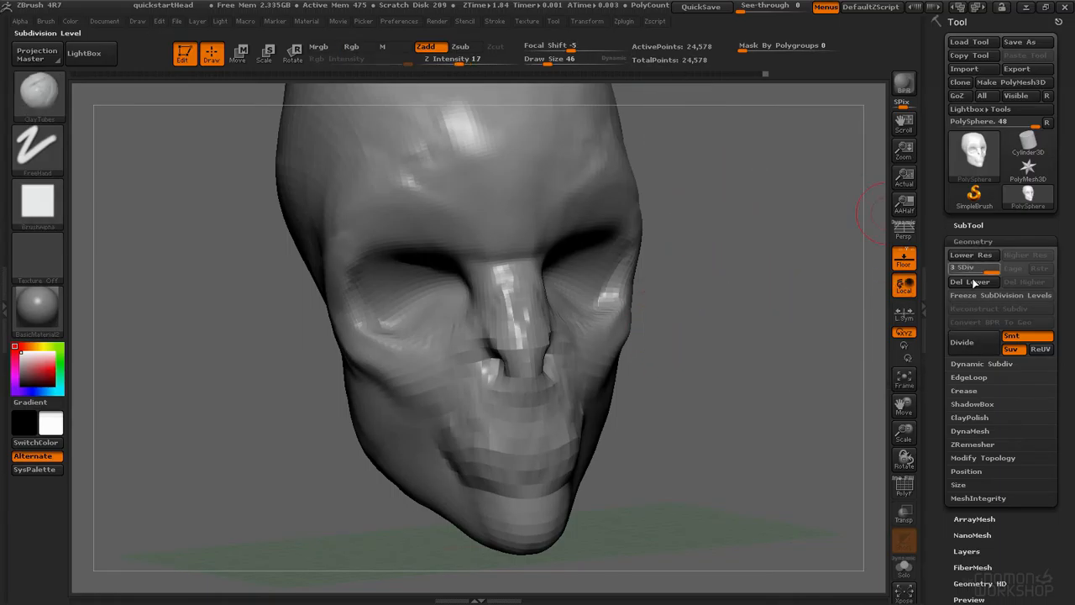
key("ctrl+d")
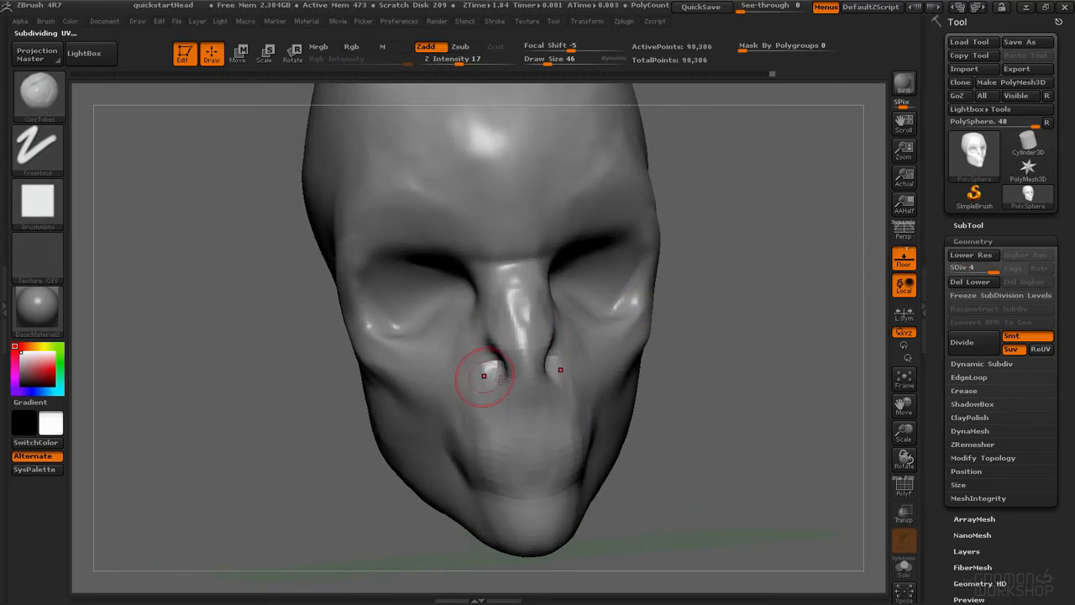
Step: Select the Standard brush and carve the mouth line below the nose, smoothing the strokes
mouse_move(500, 380)
right_mouse_down()
mouse_move(512, 356)
mouse_move(497, 314)
mouse_move(506, 244)
mouse_move(560, 359)
right_mouse_up()
key("b")
key("s")
key("t")
key("space")
left_click(521, 328)
left_click_drag(539, 352, 546, 356, "alt")
mouse_move(501, 313)
left_mouse_down("alt")
mouse_move(507, 375)
mouse_move(549, 370)
mouse_move(542, 375)
left_mouse_up("alt")
mouse_move(672, 362)
right_mouse_down()
mouse_move(582, 355)
mouse_move(588, 380)
right_mouse_up()
left_click_drag(608, 345, 619, 333)
right_click_drag(619, 333, 704, 336)
left_click_drag(578, 410, 611, 369, "shift")
key("space")
mouse_move(603, 363)
left_mouse_down("shift")
mouse_move(605, 377)
mouse_move(565, 410)
mouse_move(567, 390)
left_mouse_up("shift")
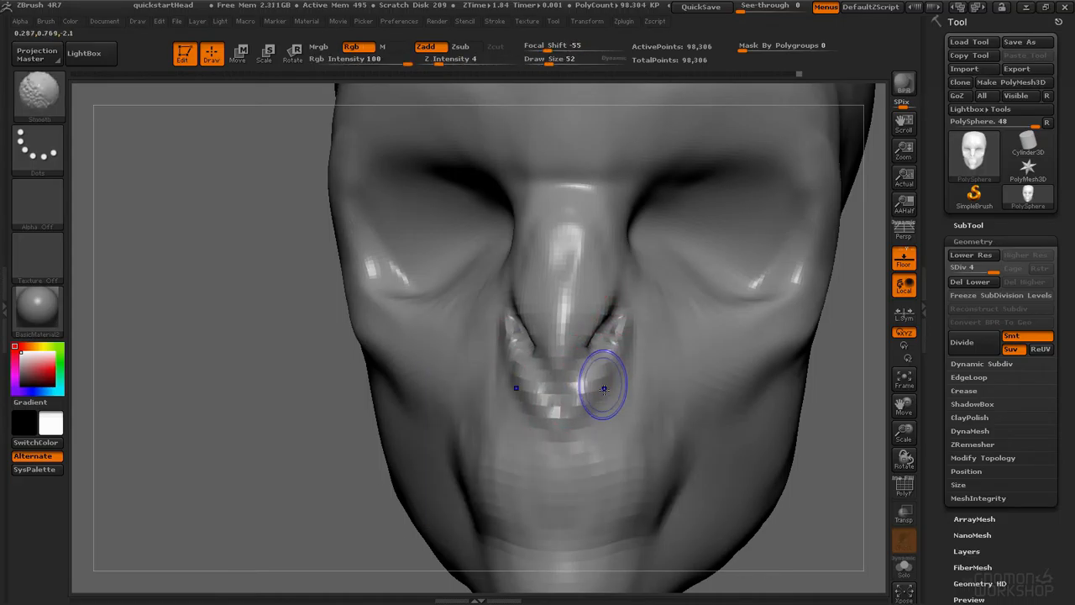
key("space")
left_click_drag(600, 433, 615, 433)
left_click_drag(604, 363, 588, 399, "shift")
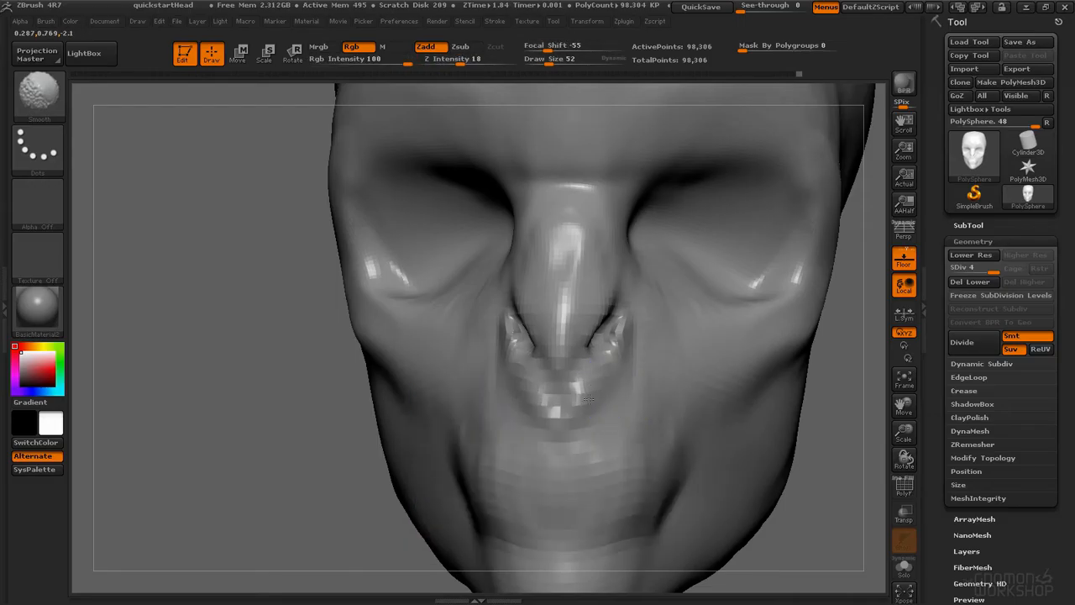
left_click_drag(630, 347, 615, 369, "shift")
right_click_drag(404, 323, 508, 311)
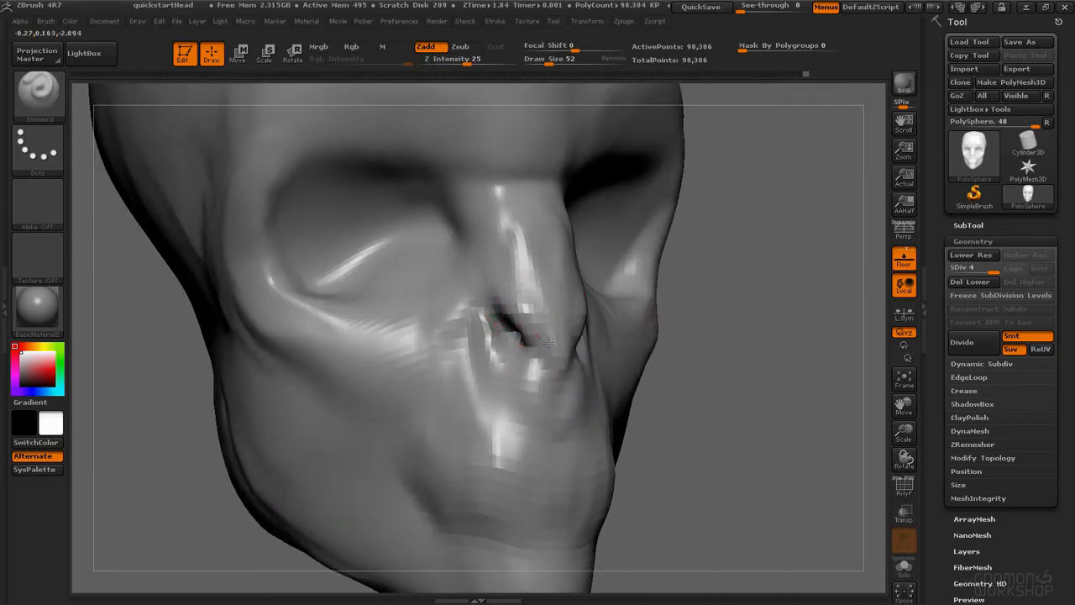
Step: Set the Standard brush draw size to 23 and refine the nostrils and the lips
mouse_move(520, 452)
right_mouse_down("alt")
mouse_move(515, 411)
mouse_move(538, 453)
right_mouse_up("alt")
right_click_drag(588, 399, 514, 289)
mouse_move(542, 453)
right_mouse_down("ctrl")
mouse_move(565, 353)
mouse_move(578, 346)
right_mouse_up("ctrl")
key("space")
mouse_move(574, 345)
left_mouse_down()
mouse_move(559, 343)
mouse_move(568, 349)
left_mouse_up()
key("space")
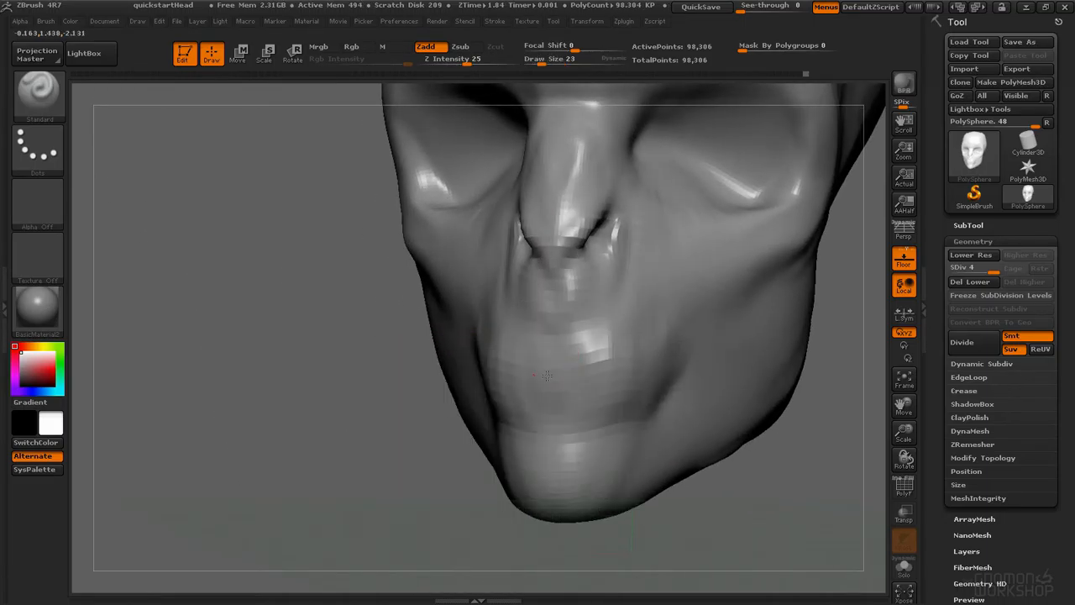
right_click_drag(660, 355, 594, 364)
mouse_move(512, 354)
right_mouse_down()
mouse_move(617, 363)
mouse_move(672, 340)
mouse_move(614, 257)
mouse_move(586, 287)
right_mouse_up()
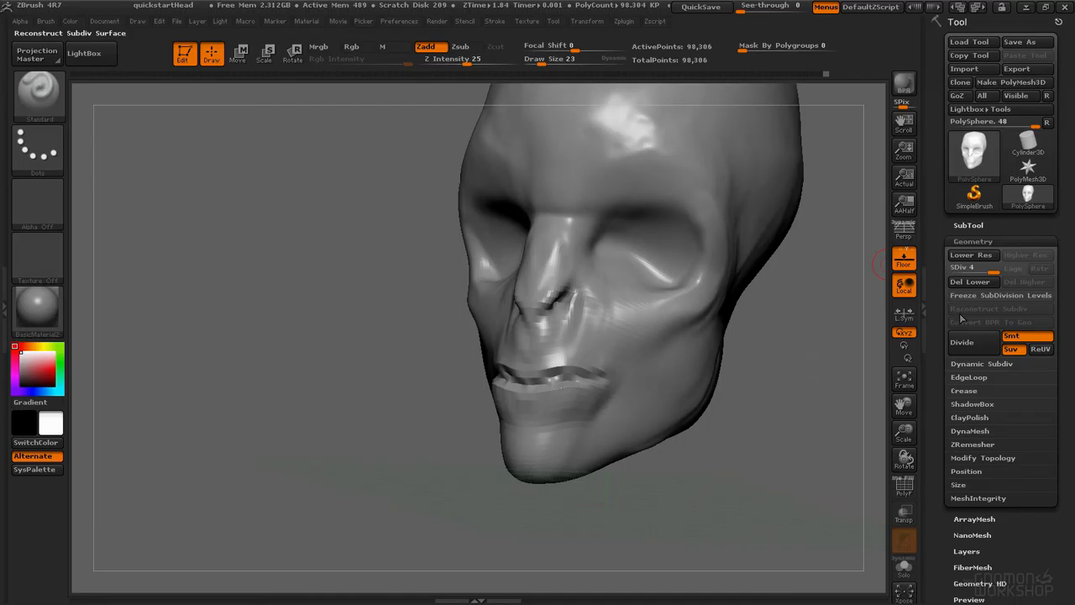
Step: Try subdividing the head up to level 7, then settle at subdivision level 5
right_click_drag(659, 181, 594, 230, "alt")
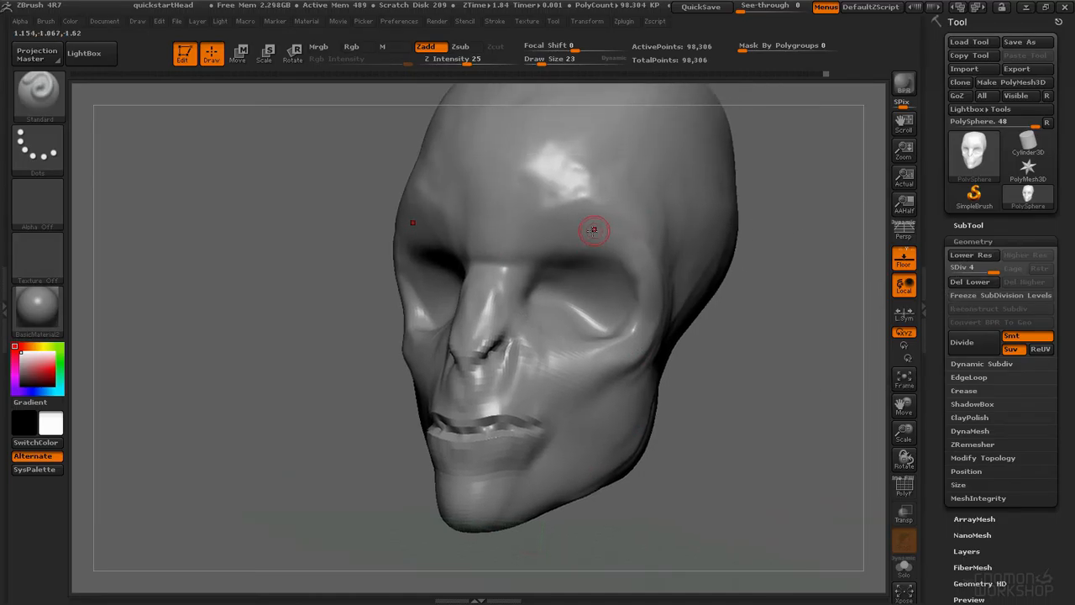
left_click(973, 345)
key("ctrl+d")
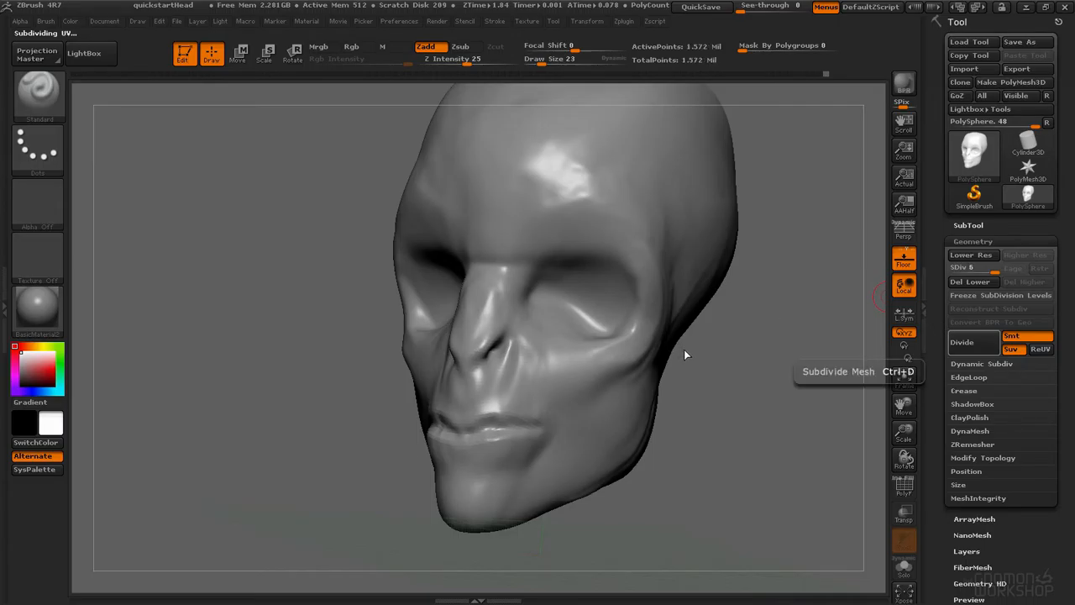
key("ctrl+d")
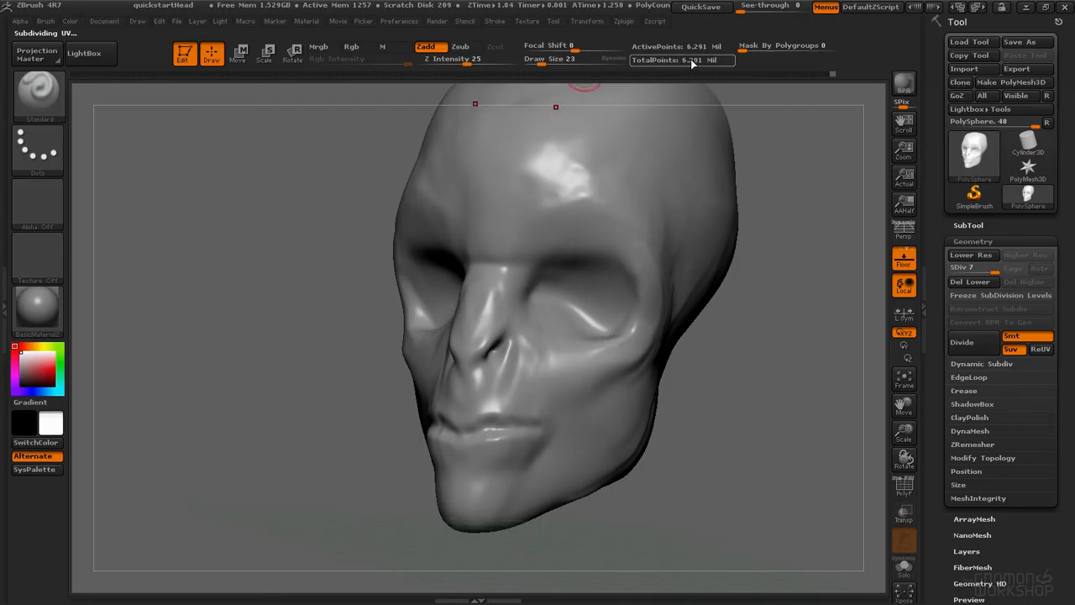
key("ctrl")
key("shift+d")
key("shift+d")
key("shift+d")
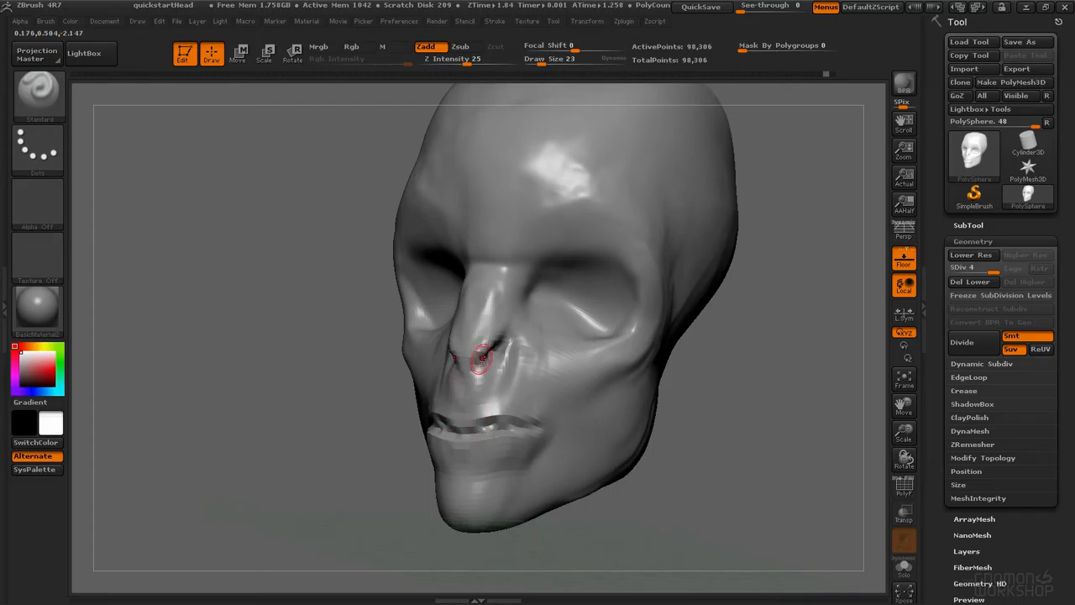
key("ctrl")
key("ctrl+d")
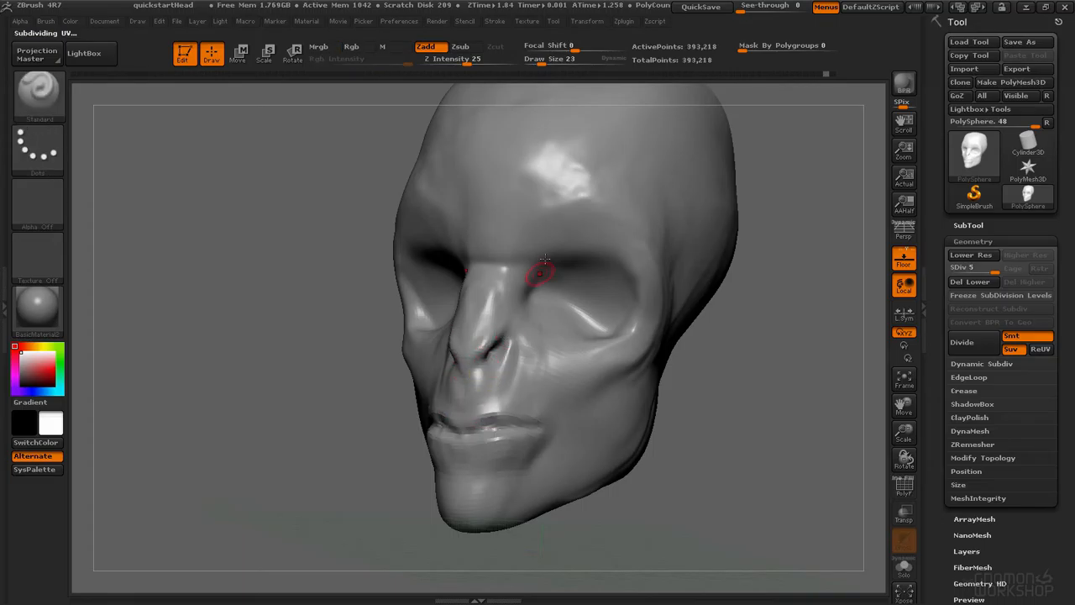
Step: Refine the lips, nostrils and cheek area with the Standard brush at draw size 32 on subdivision level 5
right_click_drag(504, 308, 590, 278, "ctrl")
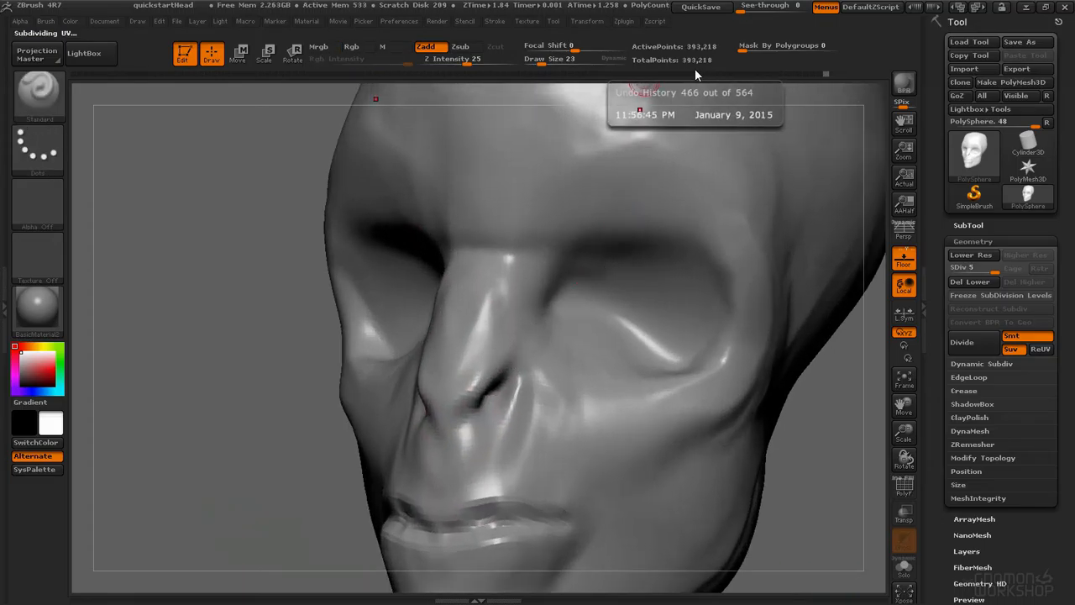
right_click_drag(588, 290, 462, 364, "alt")
key("space")
left_click_drag(463, 364, 493, 358)
mouse_move(369, 352)
left_mouse_down("alt")
mouse_move(587, 362)
mouse_move(473, 360)
mouse_move(536, 350)
mouse_move(410, 366)
mouse_move(440, 360)
left_mouse_up("alt")
key("space")
key("space")
key("space")
mouse_move(434, 364)
left_mouse_down("alt")
mouse_move(504, 349)
mouse_move(572, 359)
left_mouse_up("alt")
mouse_move(607, 345)
right_mouse_down()
mouse_move(769, 351)
mouse_move(722, 290)
right_mouse_up()
right_click_drag(410, 348, 484, 405, "alt")
left_click_drag(494, 388, 536, 383, "alt")
mouse_move(528, 337)
right_mouse_down("ctrl")
mouse_move(526, 360)
mouse_move(532, 334)
mouse_move(497, 338)
right_mouse_up("ctrl")
left_click_drag(482, 386, 530, 365, "ctrl")
left_click_drag(704, 308, 710, 319, "ctrl")
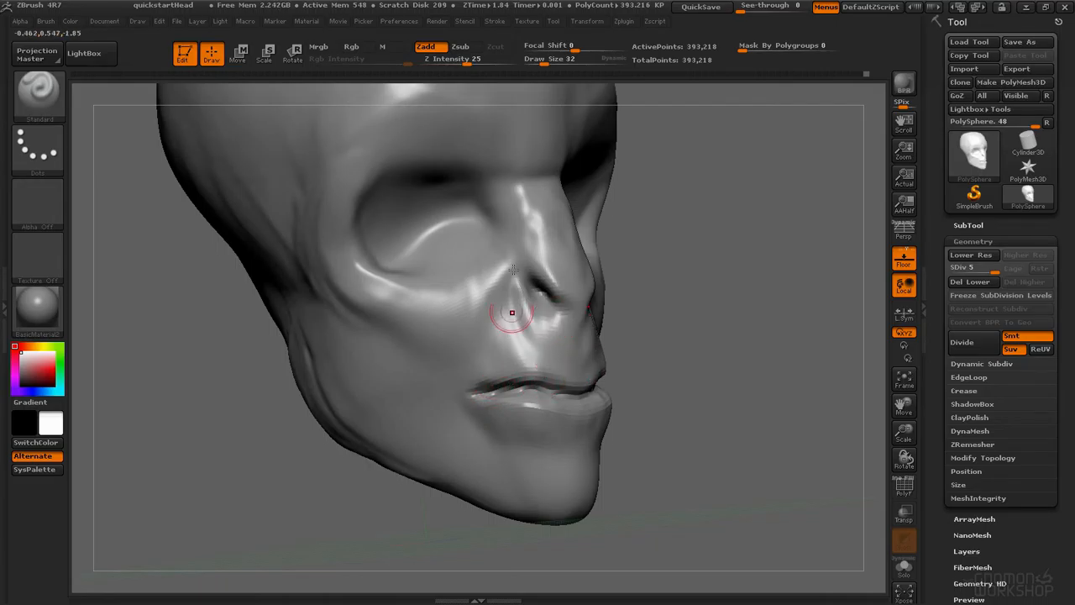
Step: Refine the nostril with Standard brush strokes and set the draw size to 73
mouse_move(529, 315)
right_mouse_down("ctrl")
mouse_move(545, 384)
mouse_move(549, 361)
mouse_move(588, 379)
right_mouse_up("ctrl")
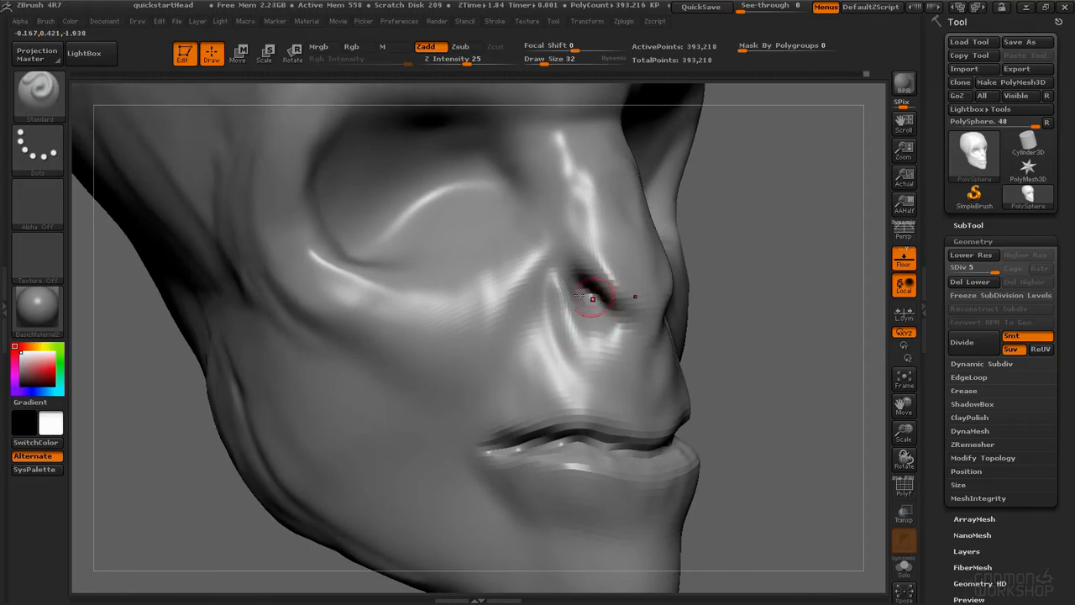
right_click_drag(592, 298, 553, 278)
right_click_drag(592, 312, 591, 293)
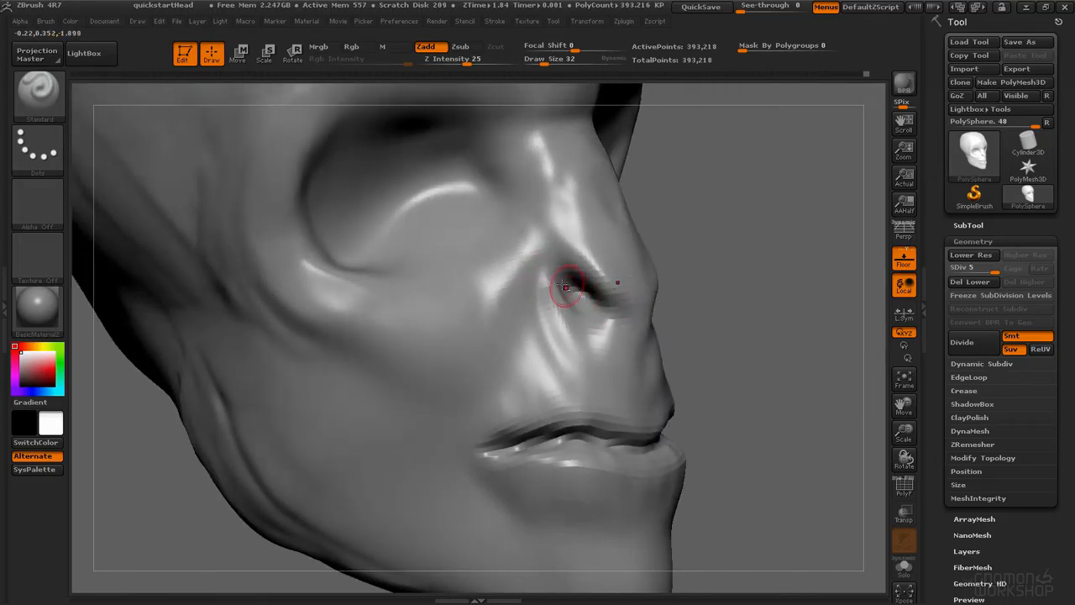
key("s")
mouse_move(560, 279)
left_mouse_down()
mouse_move(601, 281)
mouse_move(550, 281)
mouse_move(546, 273)
mouse_move(571, 260)
left_mouse_up()
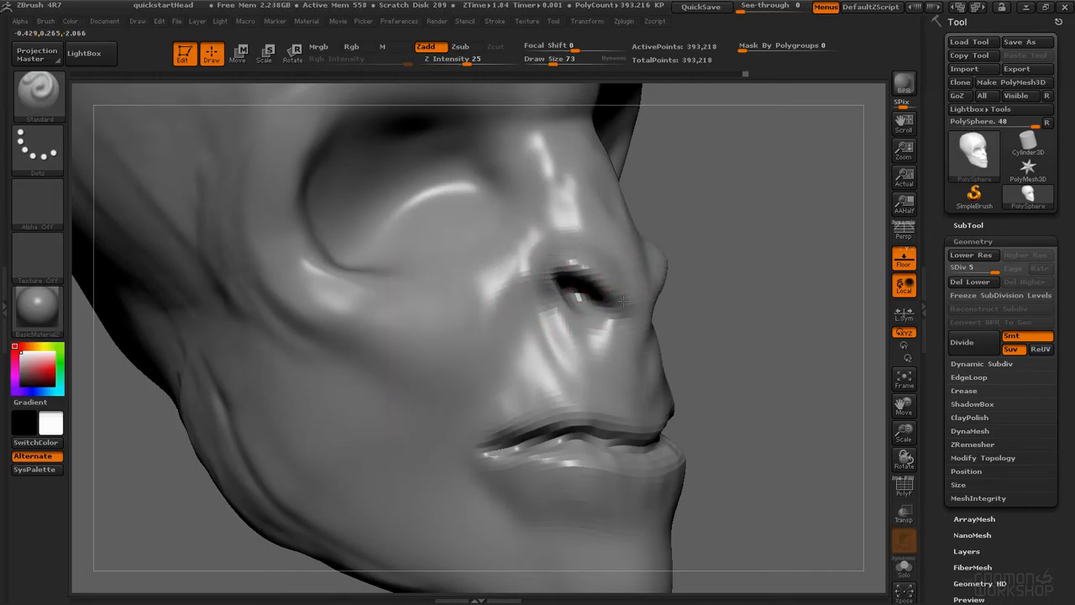
Step: Select the CreaseCurve brush from the brush palette and dismiss its selection note
right_click_drag(714, 323, 649, 324)
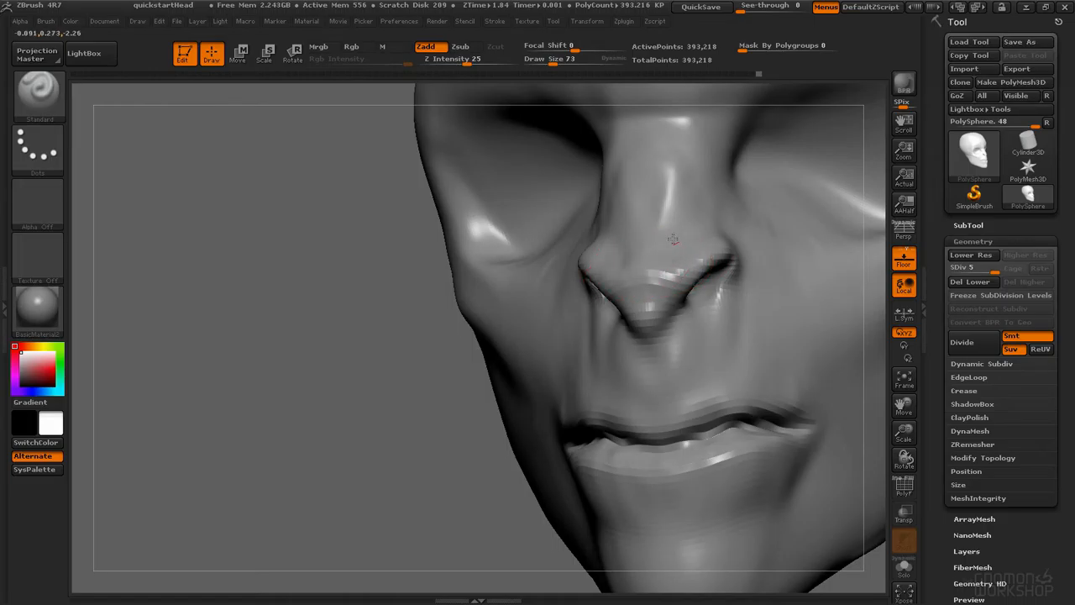
mouse_move(705, 231)
right_mouse_down()
mouse_move(646, 258)
mouse_move(654, 229)
right_mouse_up()
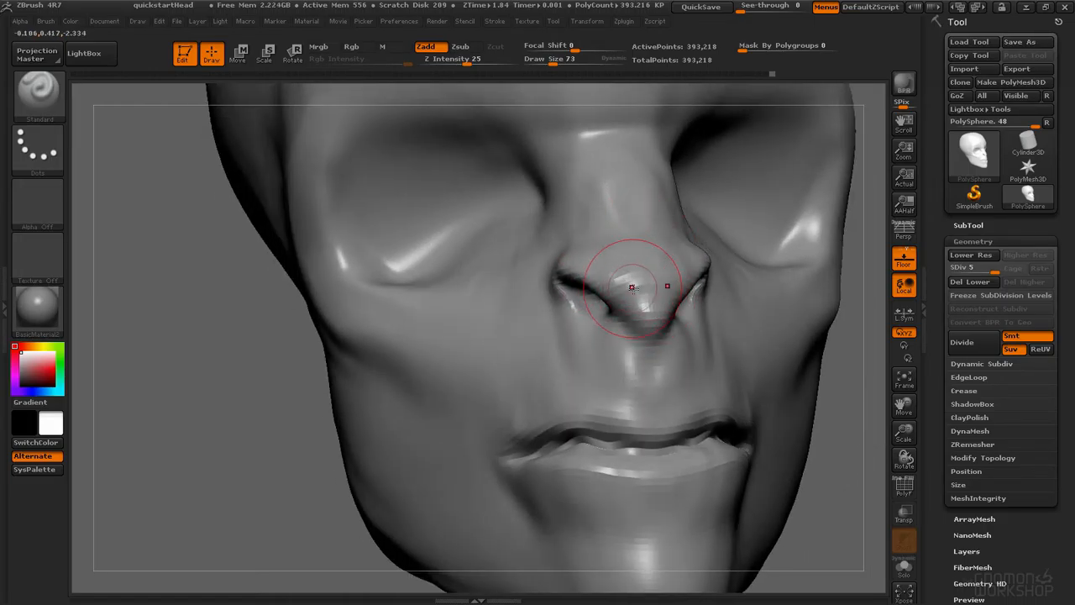
key("b")
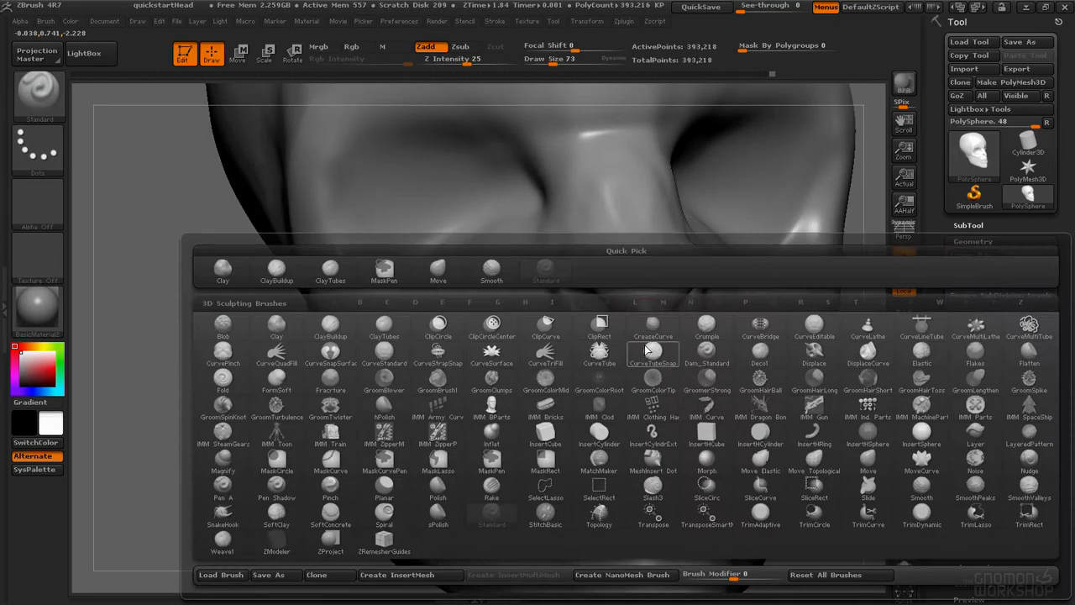
left_click(651, 330)
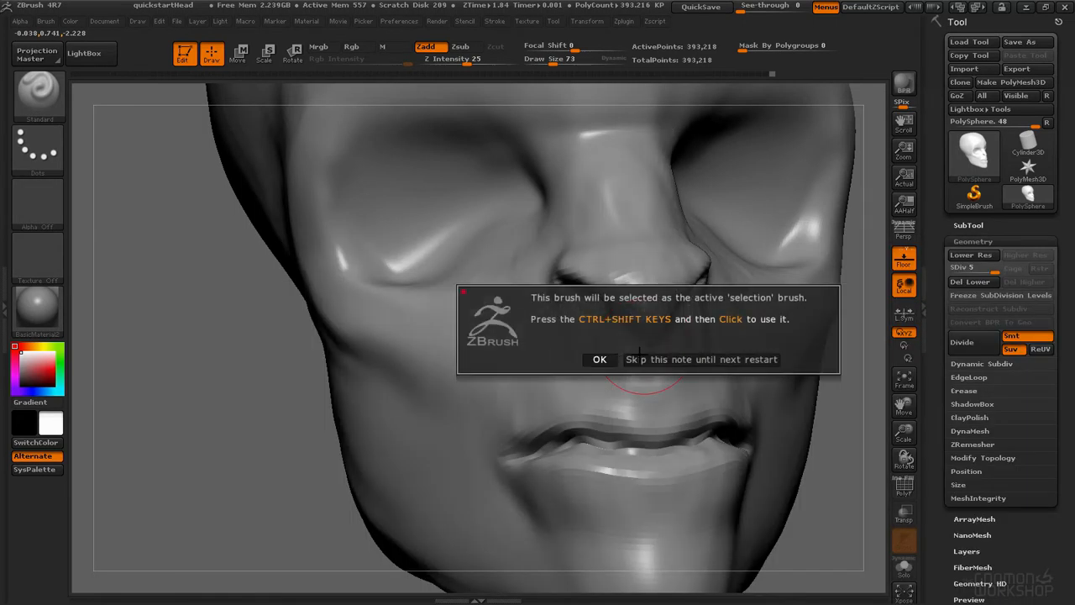
left_click(598, 360)
Step: Switch to the ClayTubes brush and build up the area between the nose and upper lip
key("b")
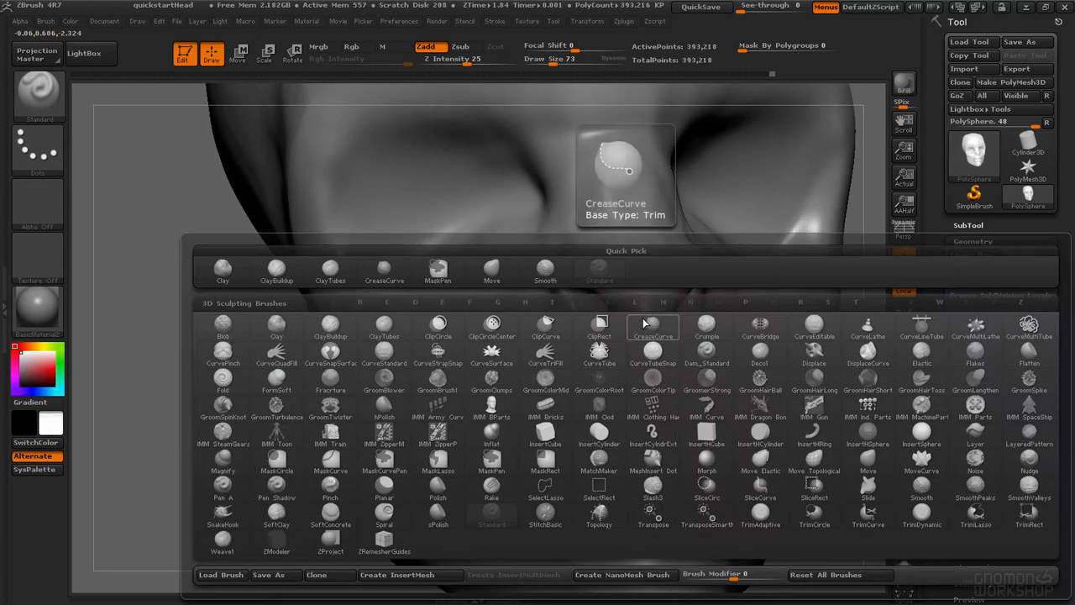
key("c")
key("t")
key("space")
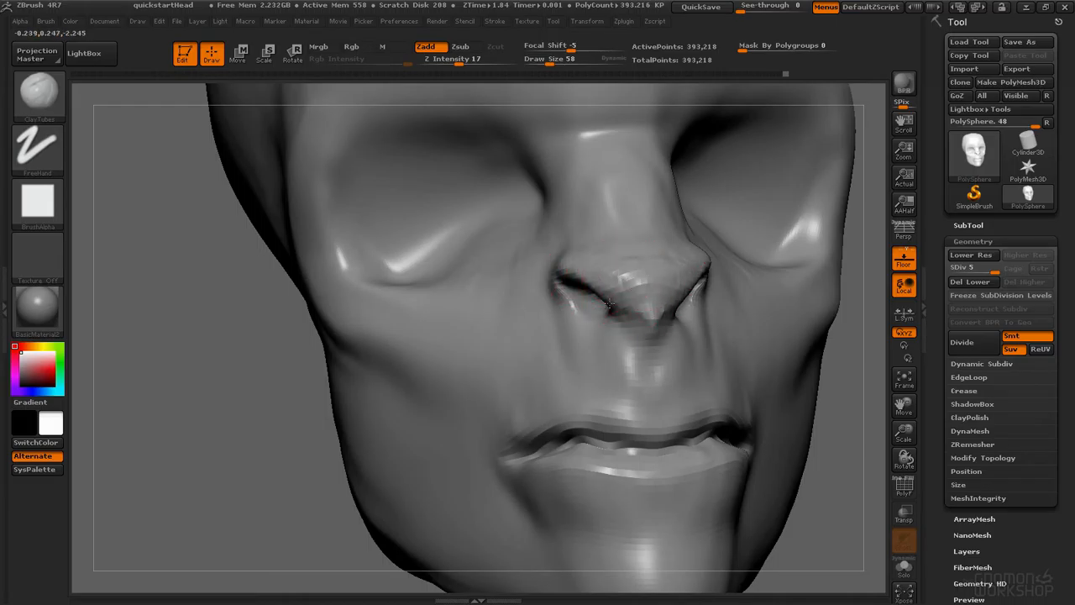
left_click_drag(620, 341, 601, 327)
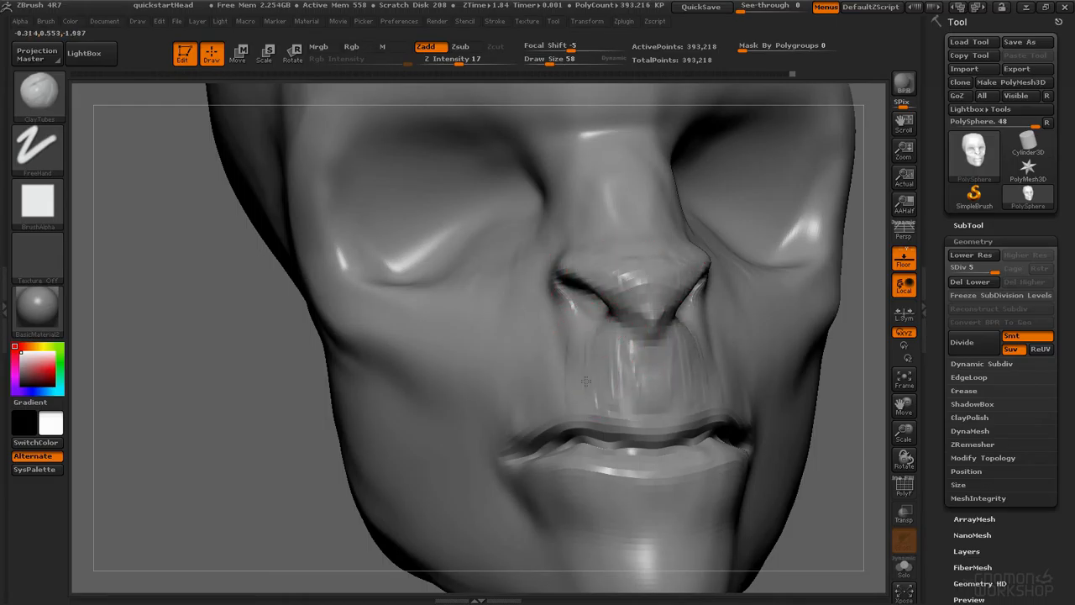
mouse_move(525, 358)
right_mouse_down("ctrl")
mouse_move(591, 297)
mouse_move(566, 367)
mouse_move(588, 283)
right_mouse_up("ctrl")
left_click_drag(588, 283, 574, 248, "shift")
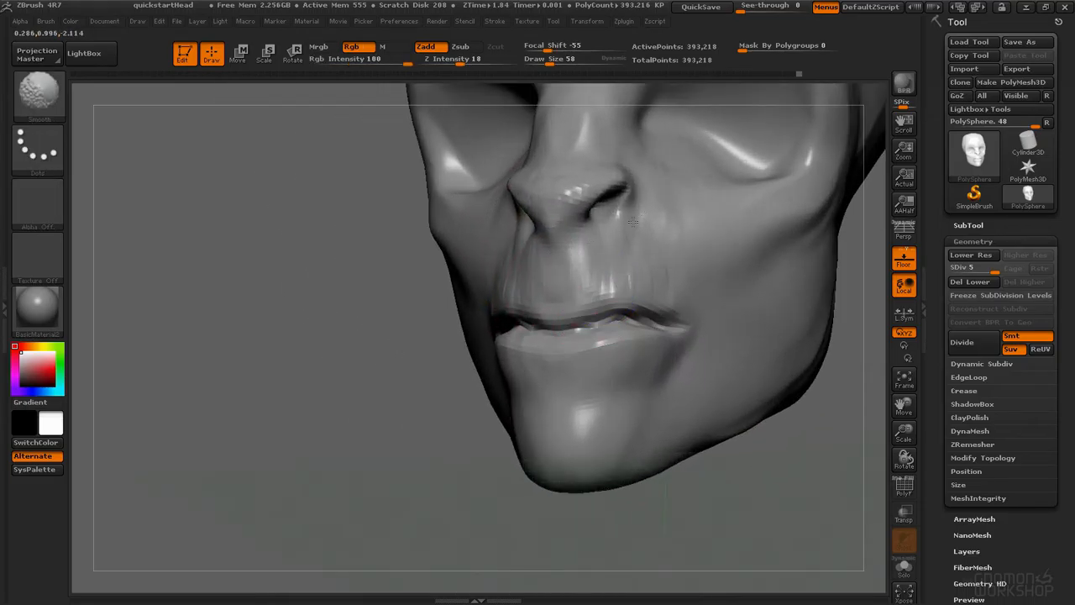
Step: Smooth the upper lip area, then step down to subdivision level 4 and back up to level 5
left_click_drag(588, 189, 582, 200, "shift")
mouse_move(616, 288)
right_mouse_down("ctrl")
mouse_move(665, 210)
mouse_move(659, 290)
mouse_move(639, 279)
mouse_move(729, 285)
mouse_move(592, 290)
right_mouse_up("ctrl")
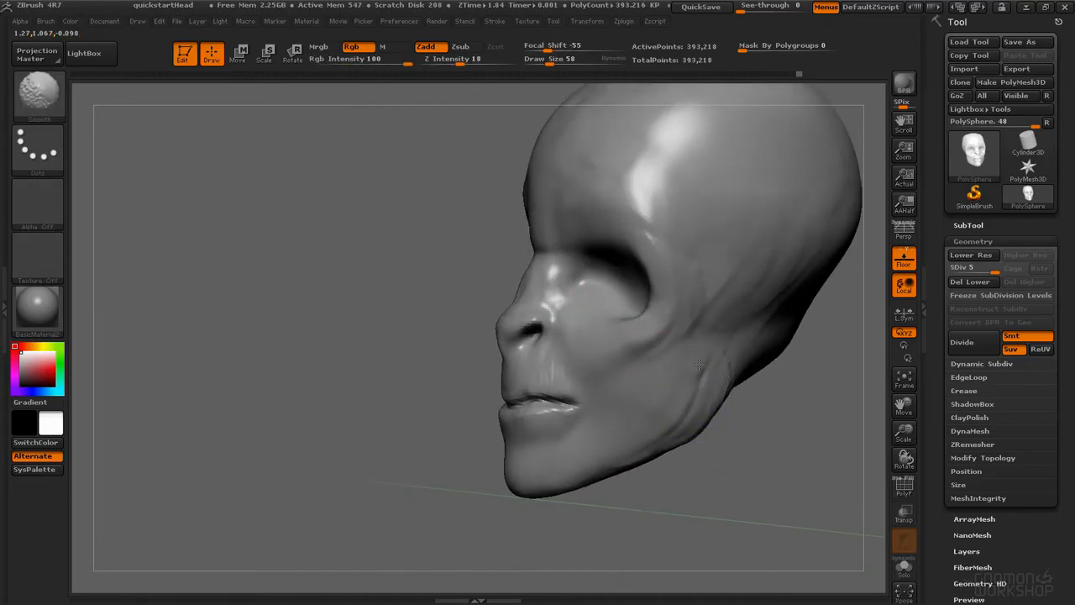
key("shift+d")
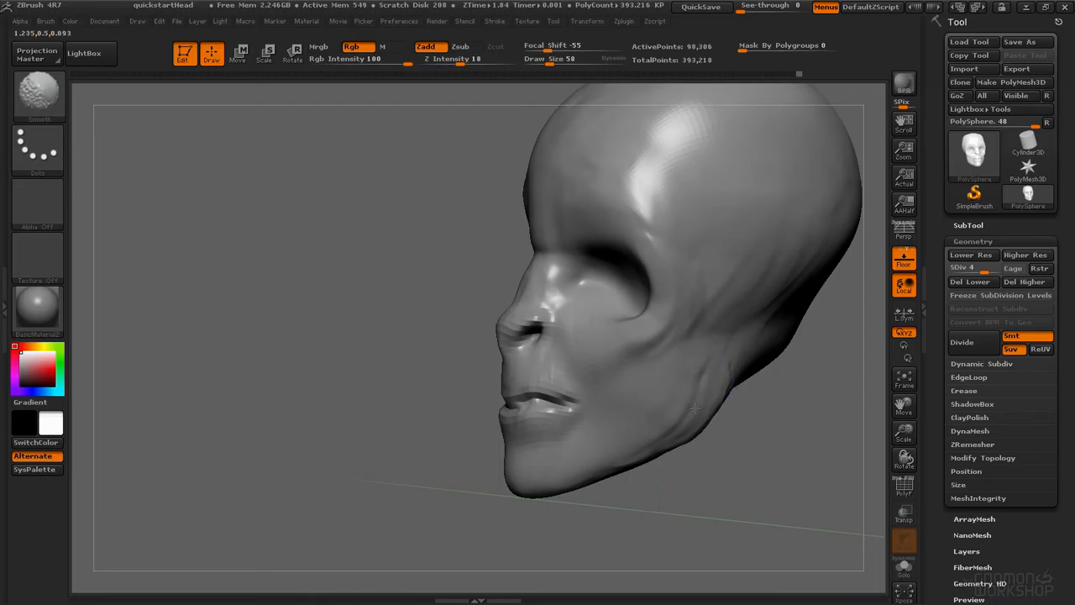
left_click_drag(723, 372, 716, 374, "shift")
key("shift+space")
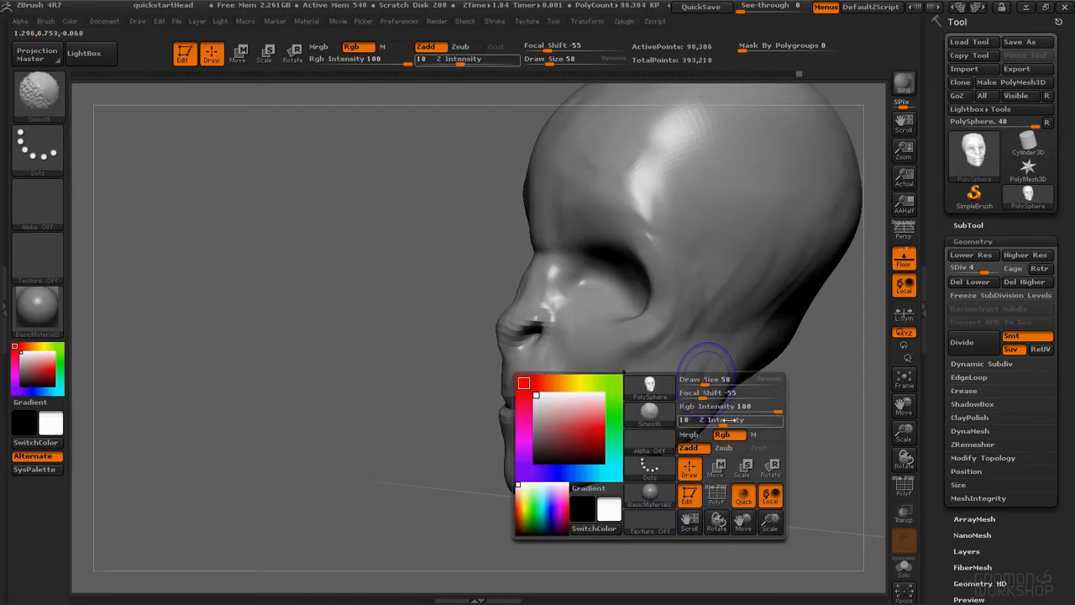
left_click(739, 421, "shift")
right_click_drag(683, 287, 771, 294)
key("d")
Step: Add ClayTubes strokes along the side of the nose and the cheek
right_click_drag(601, 264, 643, 207, "alt")
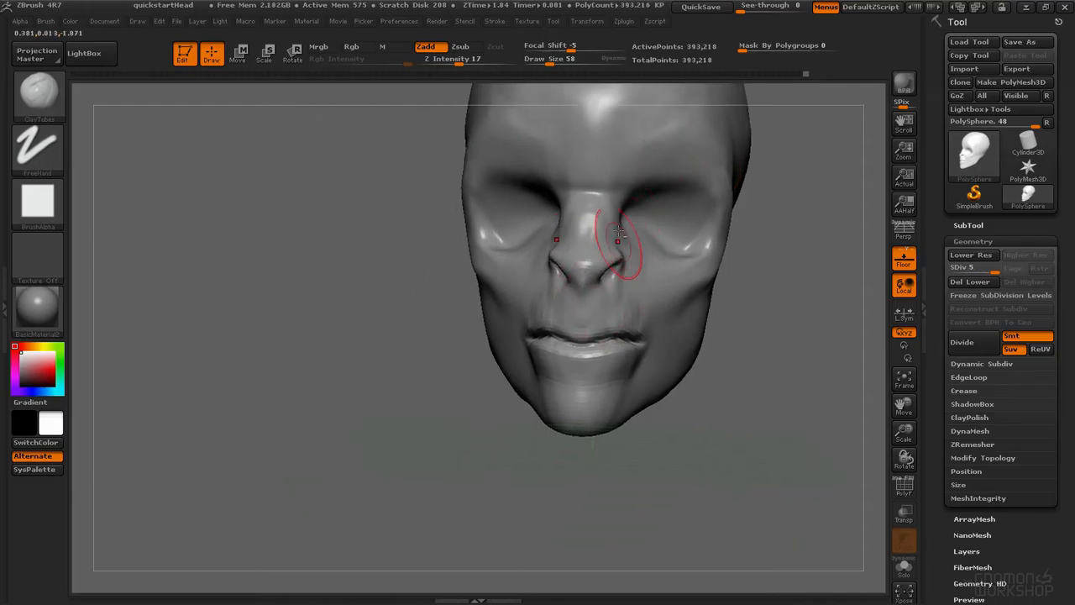
right_click_drag(623, 244, 622, 289, "ctrl")
right_click_drag(613, 151, 600, 336, "alt")
right_click_drag(538, 228, 602, 246)
Step: Paint a mask over the brow ridge with the MaskPen, undoing one stroke and erasing part of it
key("ctrl")
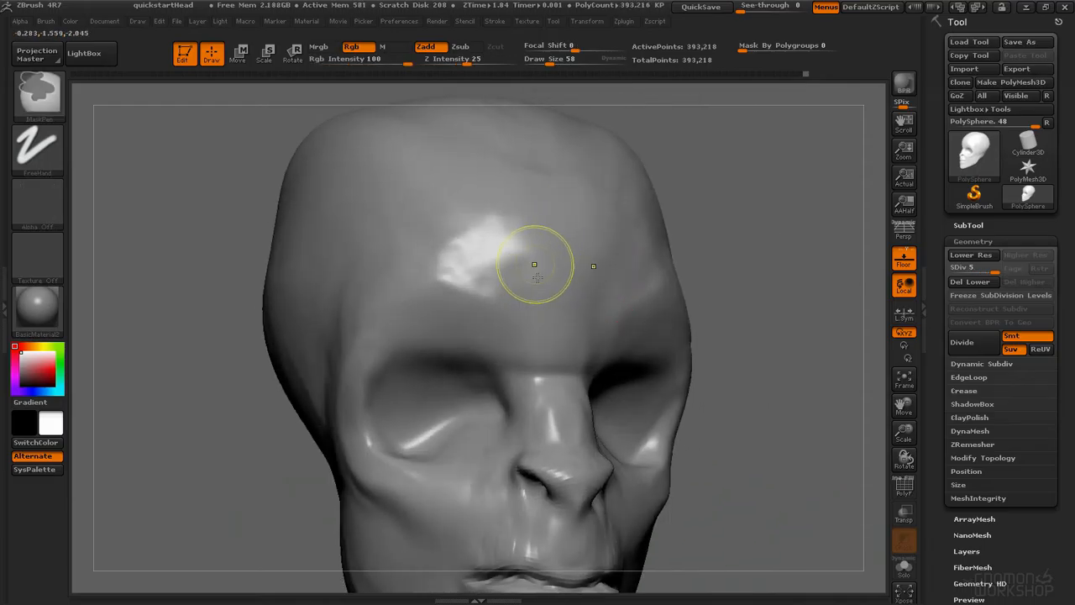
key("ctrl")
mouse_move(538, 283)
left_mouse_down("ctrl")
mouse_move(495, 269)
mouse_move(378, 293)
mouse_move(429, 240)
mouse_move(537, 201)
mouse_move(512, 189)
mouse_move(395, 235)
mouse_move(499, 172)
left_mouse_up("ctrl")
key("space")
mouse_move(445, 192)
left_mouse_down()
mouse_move(456, 192)
mouse_move(365, 246)
left_mouse_up()
mouse_move(411, 226)
left_mouse_down()
mouse_move(424, 376)
mouse_move(522, 369)
mouse_move(475, 178)
mouse_move(407, 176)
mouse_move(487, 180)
mouse_move(411, 373)
mouse_move(508, 403)
left_mouse_up()
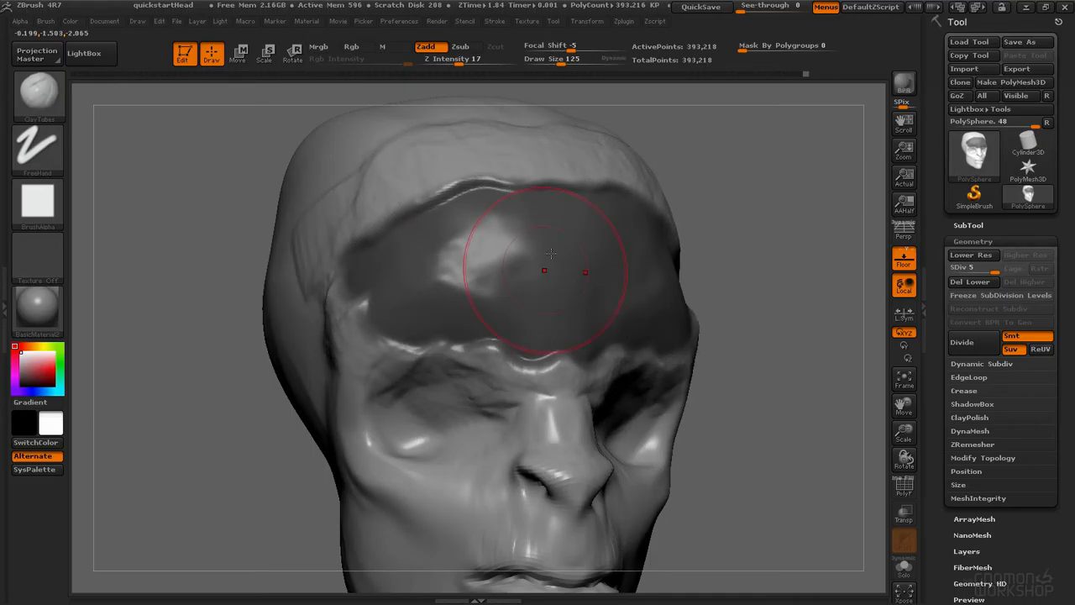
key("ctrl+z")
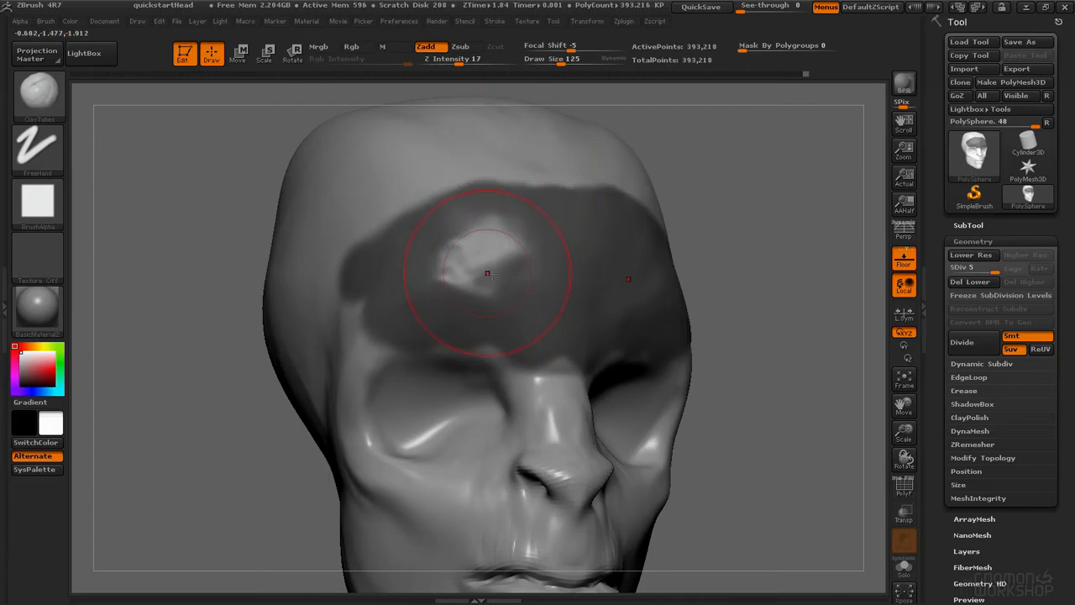
key("ctrl")
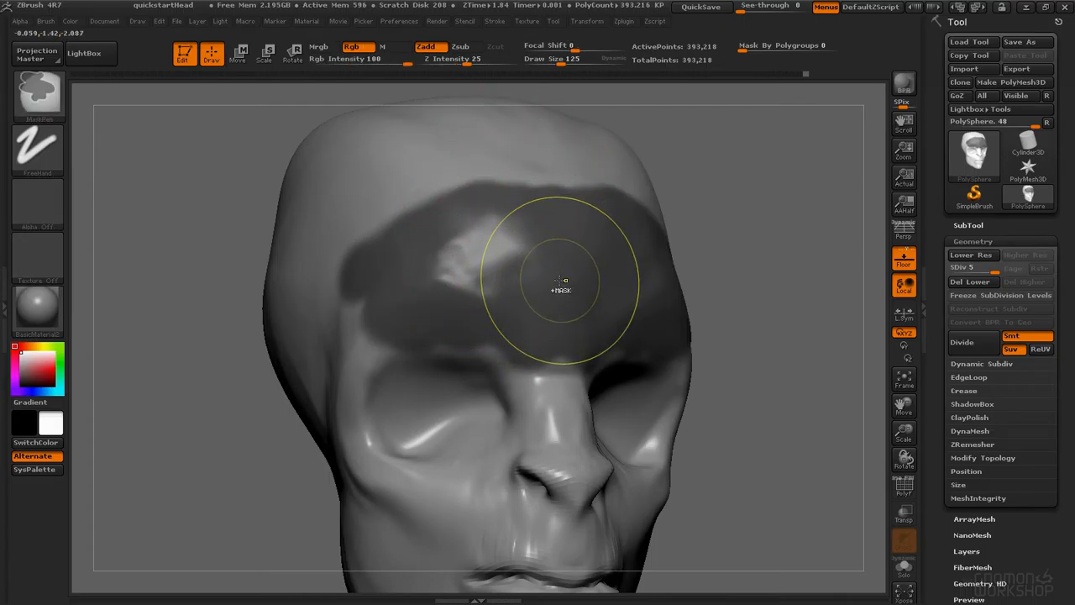
key("ctrl+alt")
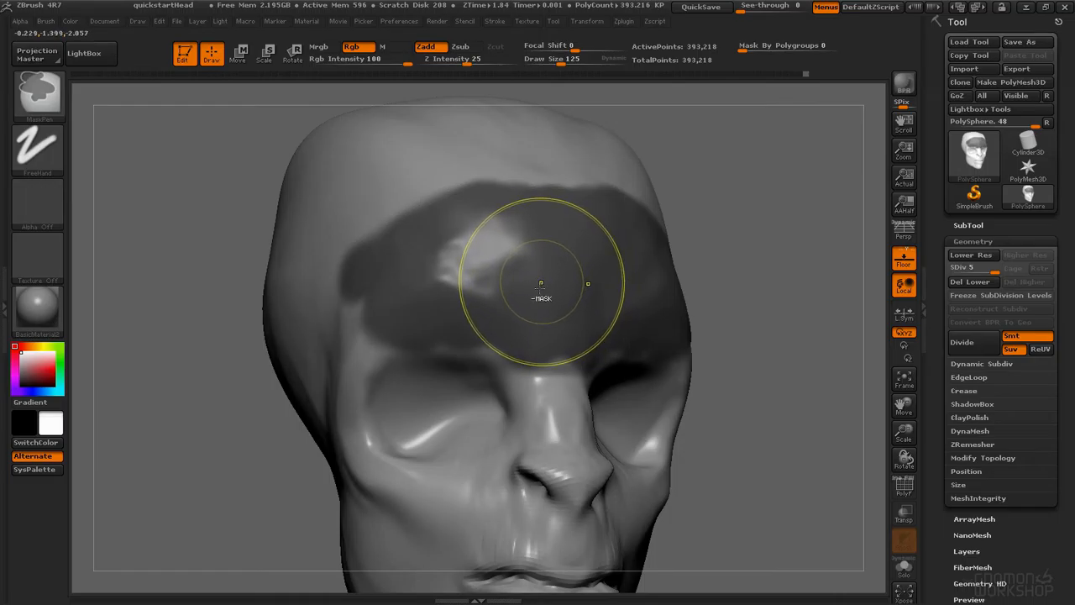
mouse_move(343, 232)
left_mouse_down("ctrl+alt")
mouse_move(359, 225)
mouse_move(471, 353)
mouse_move(420, 268)
mouse_move(487, 302)
mouse_move(460, 316)
mouse_move(486, 262)
mouse_move(490, 296)
left_mouse_up("ctrl+alt")
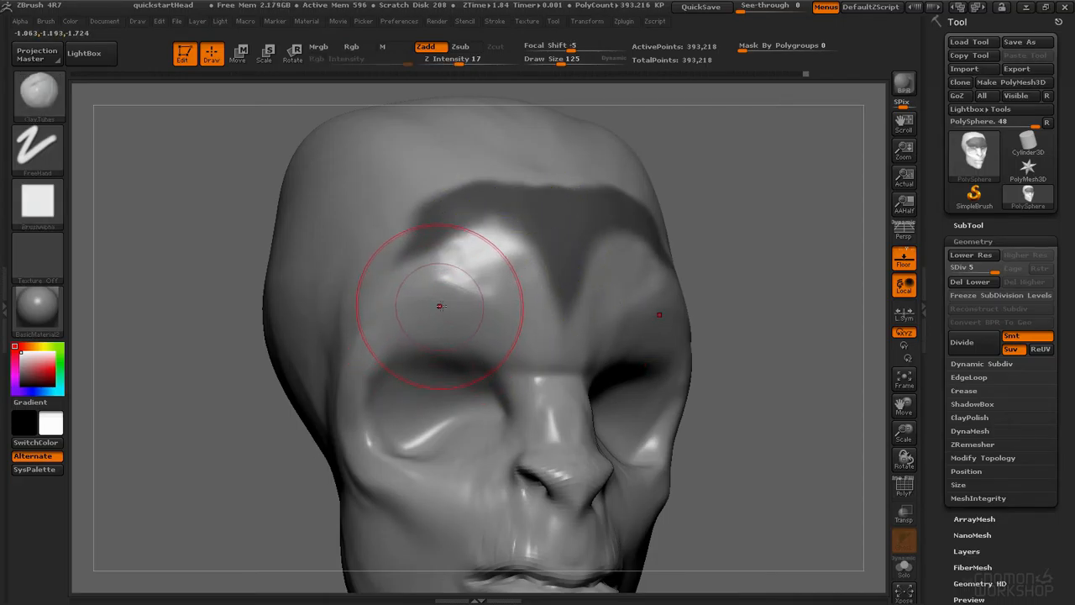
Step: Invert the brow mask and then clear the mask
left_click(754, 269, "ctrl")
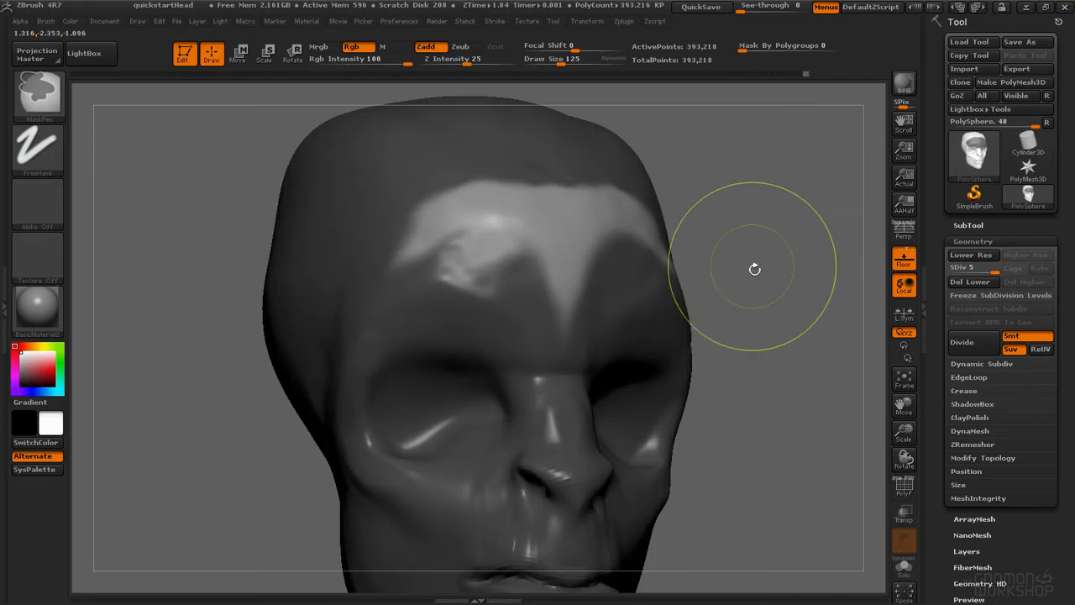
left_click(786, 245, "ctrl")
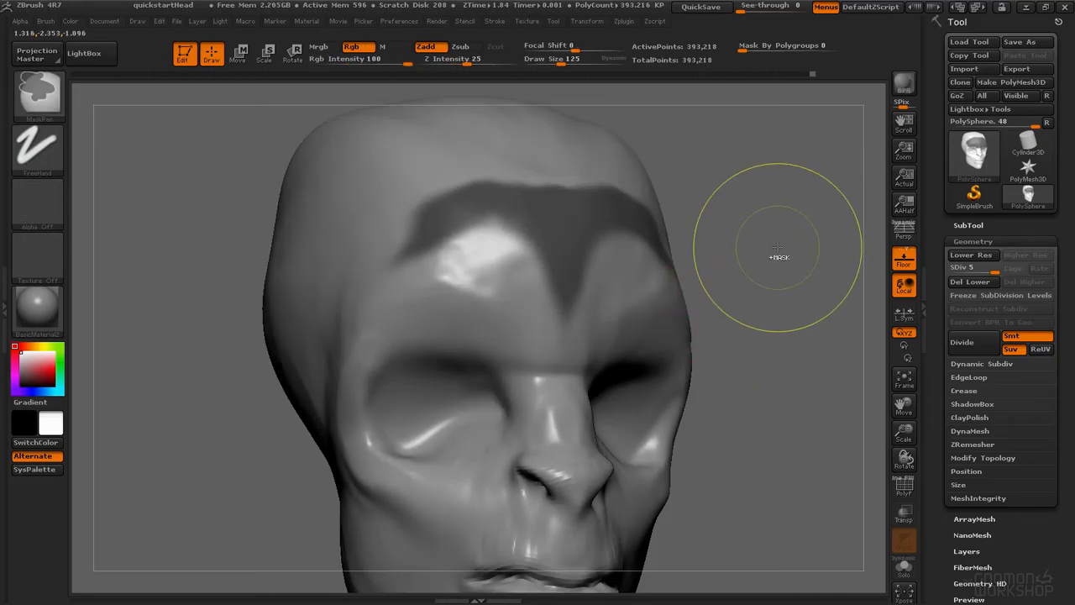
left_click(779, 248, "ctrl")
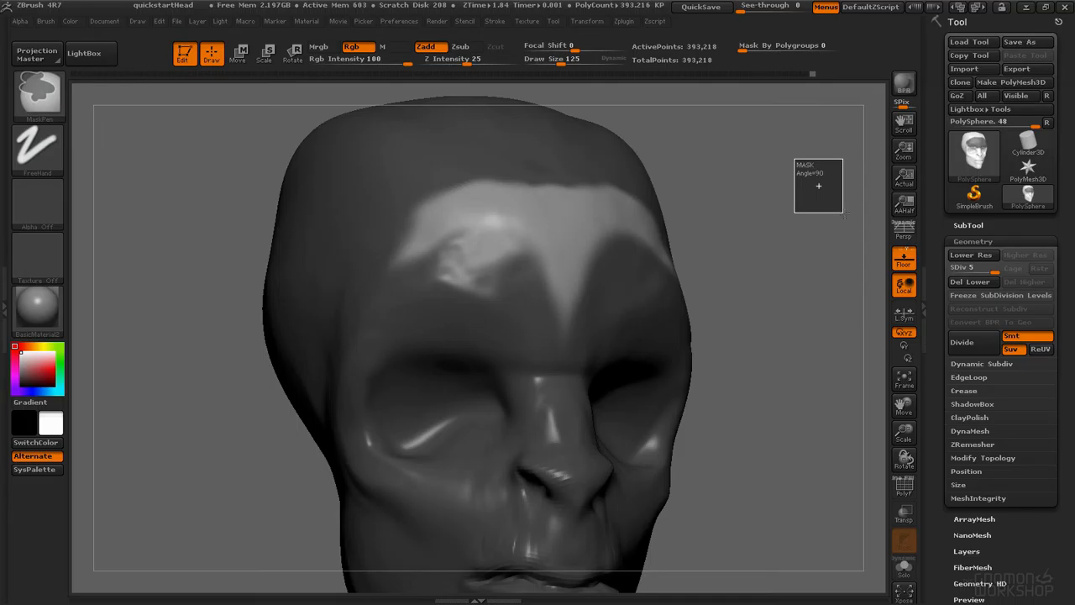
left_click_drag(818, 185, 853, 213, "ctrl")
Step: Build up the cheek and upper lip with ClayTubes strokes from a side view
key("space")
mouse_move(683, 249)
left_mouse_down()
mouse_move(675, 249)
mouse_move(732, 156)
mouse_move(686, 171)
left_mouse_up()
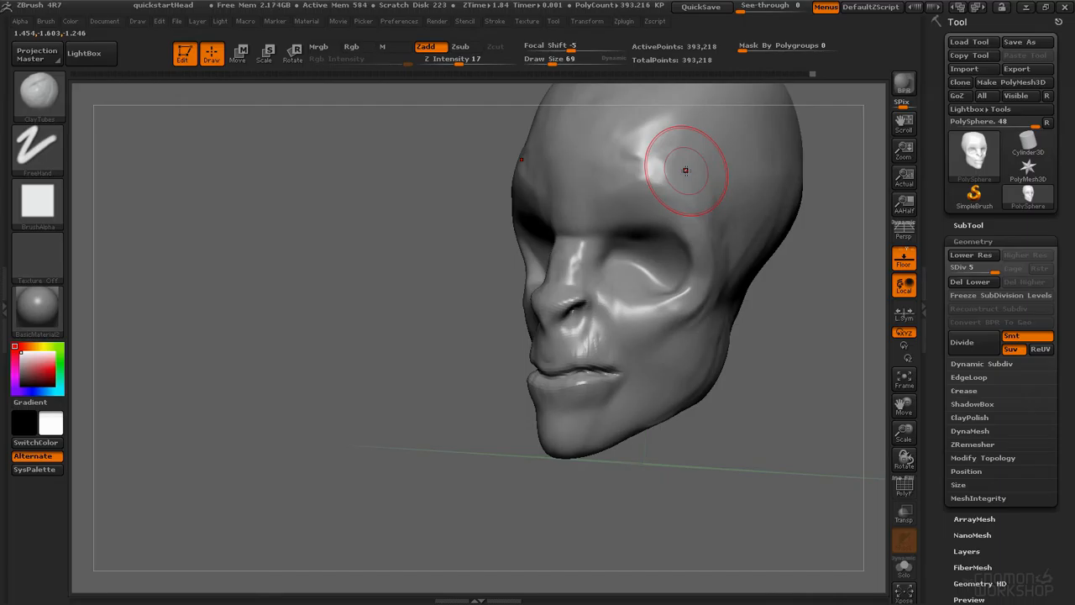
mouse_move(506, 254)
left_mouse_down("alt")
mouse_move(487, 344)
mouse_move(550, 399)
mouse_move(538, 306)
mouse_move(541, 390)
mouse_move(481, 386)
mouse_move(529, 382)
left_mouse_up("alt")
mouse_move(564, 330)
left_mouse_down("ctrl")
mouse_move(538, 320)
mouse_move(442, 349)
mouse_move(541, 308)
left_mouse_up("ctrl")
mouse_move(508, 364)
right_mouse_down()
mouse_move(549, 361)
mouse_move(538, 367)
right_mouse_up()
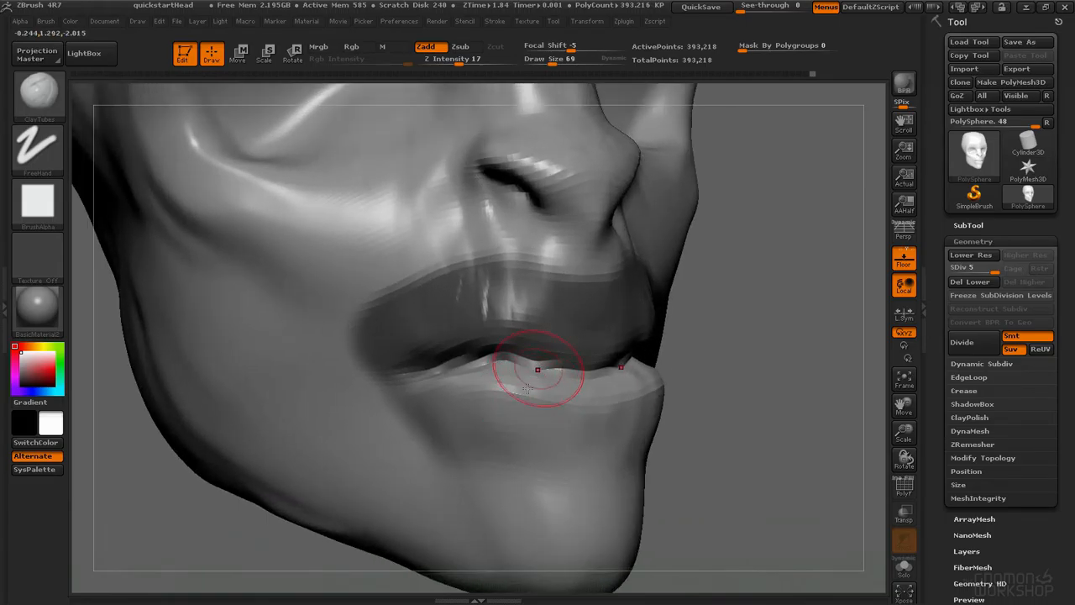
Step: Switch to the Move brush and pull the lower lip into shape
key("b")
key("i")
key("n")
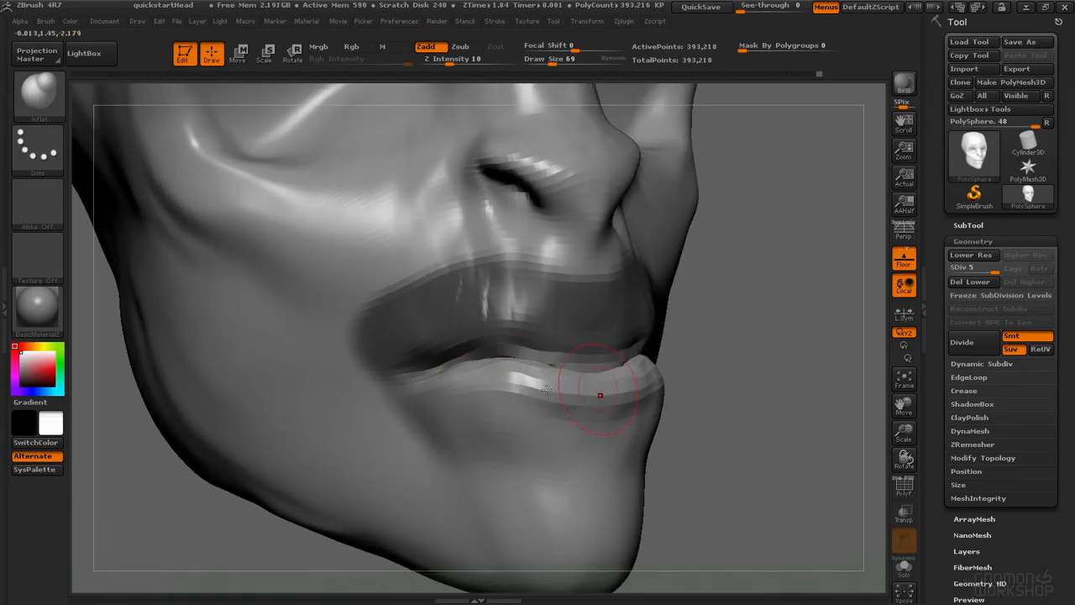
key("b")
key("m")
key("v")
mouse_move(522, 363)
right_mouse_down()
mouse_move(492, 360)
mouse_move(513, 381)
mouse_move(544, 388)
right_mouse_up()
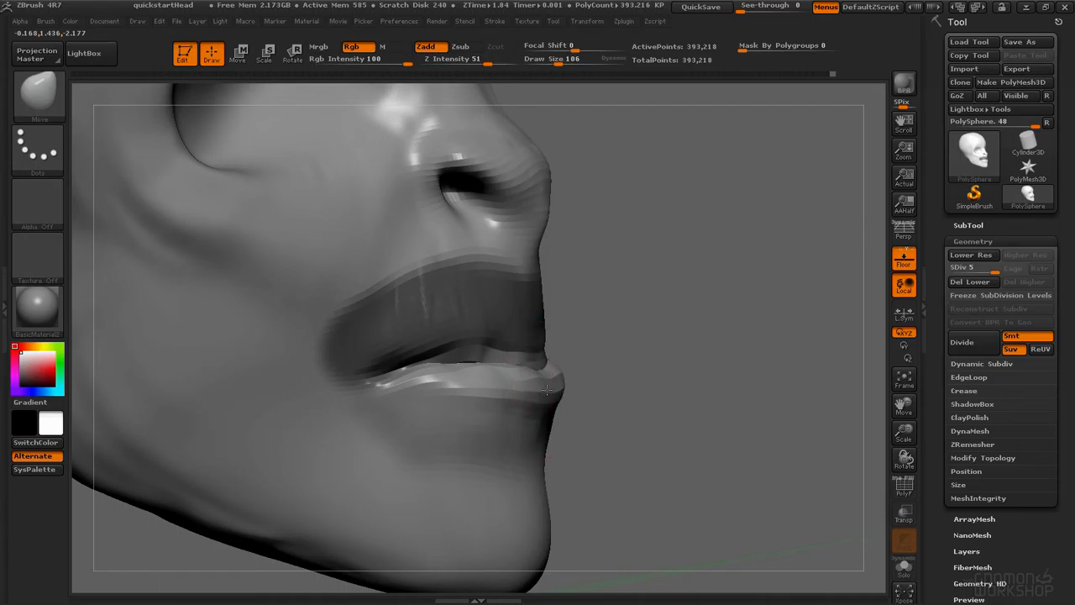
key("space")
left_click_drag(426, 382, 422, 379)
left_click(683, 285, "ctrl")
mouse_move(497, 346)
right_mouse_down()
mouse_move(445, 340)
mouse_move(520, 340)
right_mouse_up()
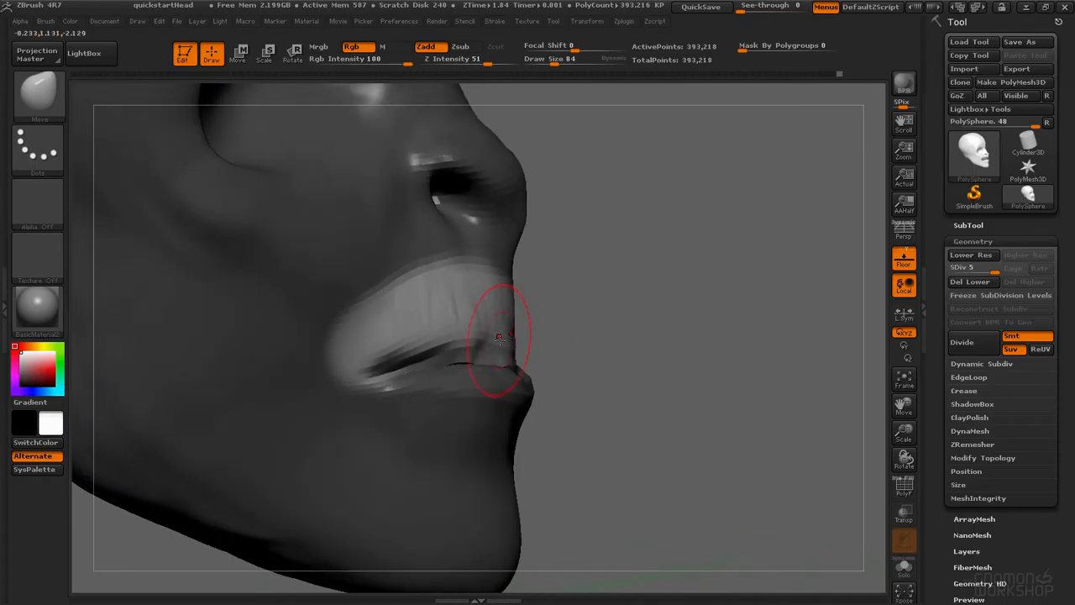
Step: Set the Move brush draw size to 140 and try reshaping the lip, undoing the stroke
key("space")
left_click_drag(502, 342, 511, 343)
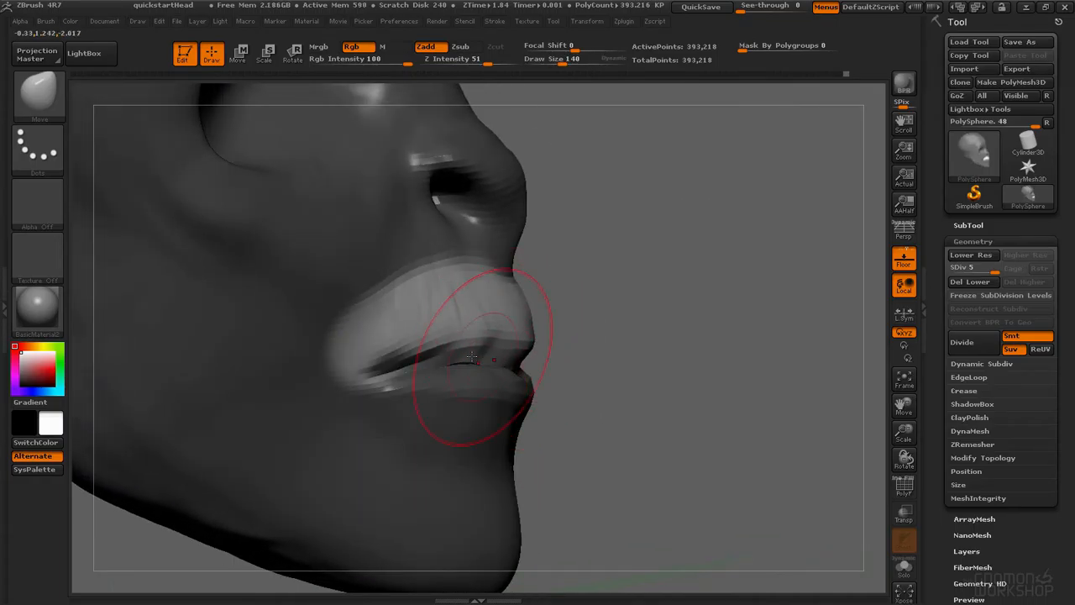
mouse_move(476, 365)
left_mouse_down("shift")
mouse_move(506, 342)
mouse_move(468, 378)
left_mouse_up("shift")
key("ctrl+z")
Step: Smooth the mouth line and lip corner, then set the Move brush draw size to 62
right_click_drag(507, 367, 486, 361)
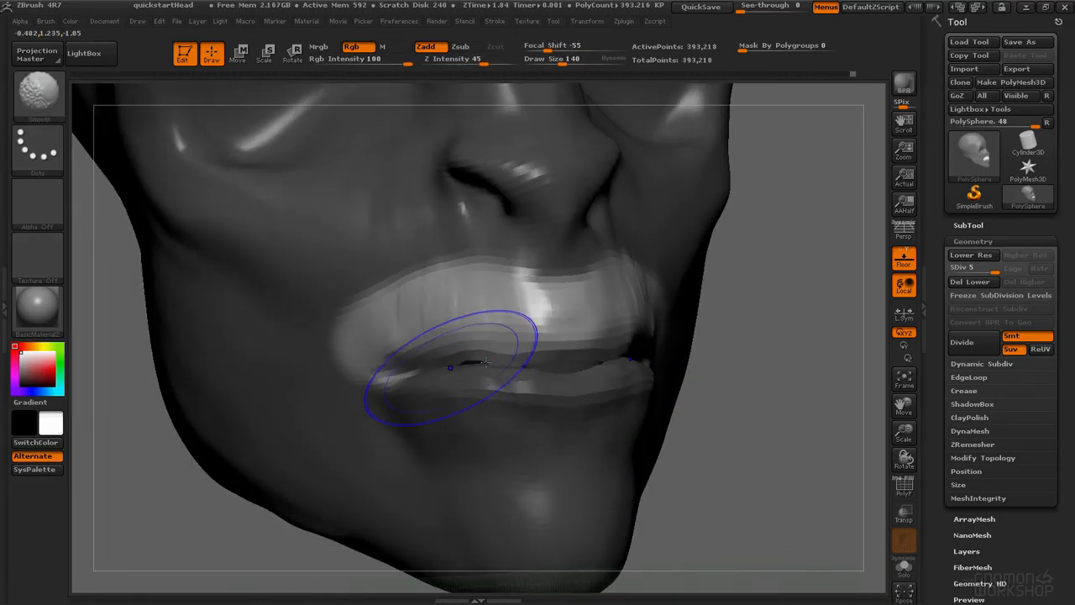
right_click_drag(570, 366, 571, 384)
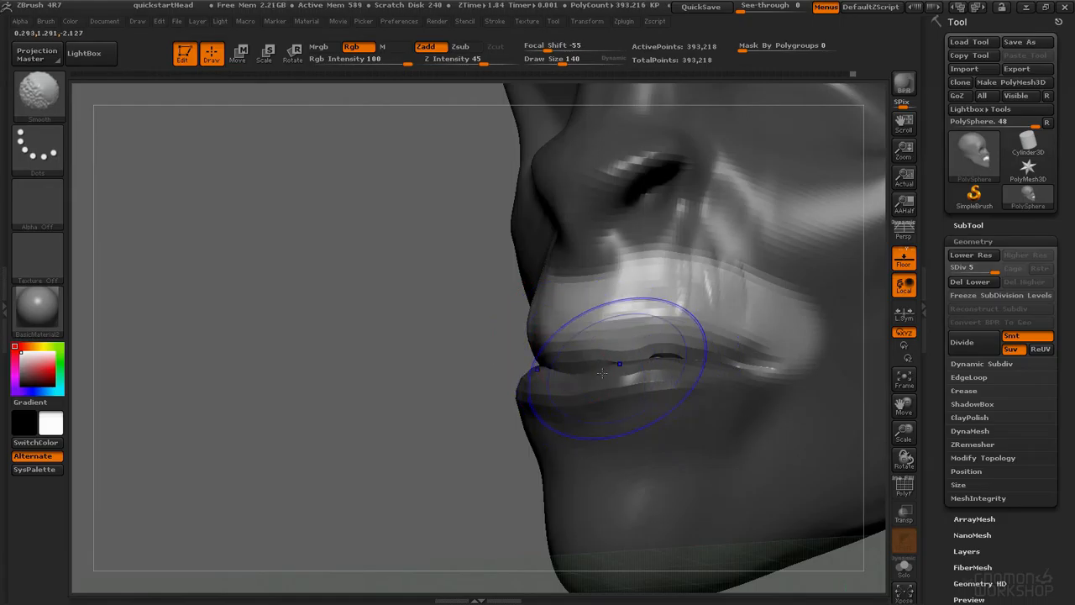
key("space")
left_click_drag(655, 353, 638, 352)
mouse_move(642, 302)
right_mouse_down()
mouse_move(551, 286)
mouse_move(537, 331)
right_mouse_up()
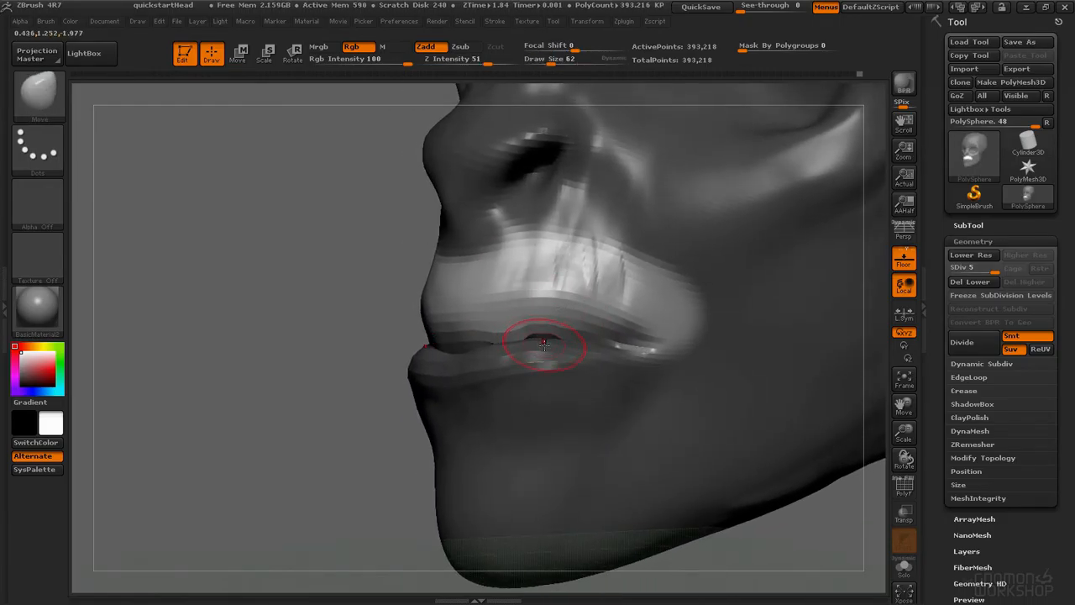
key("ctrl")
left_click(564, 430, "ctrl")
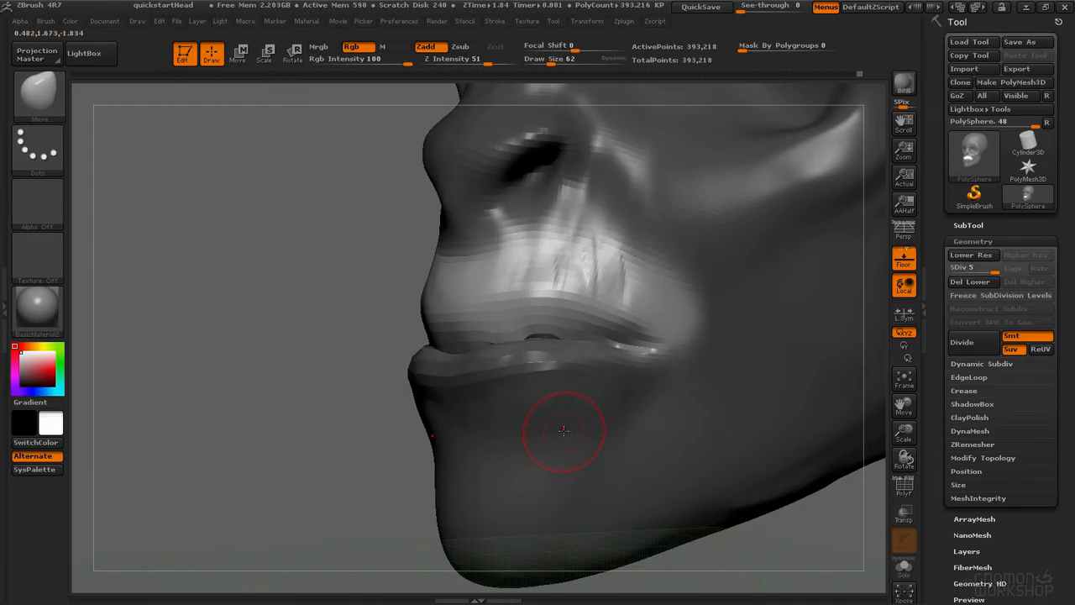
left_click(572, 418, "ctrl")
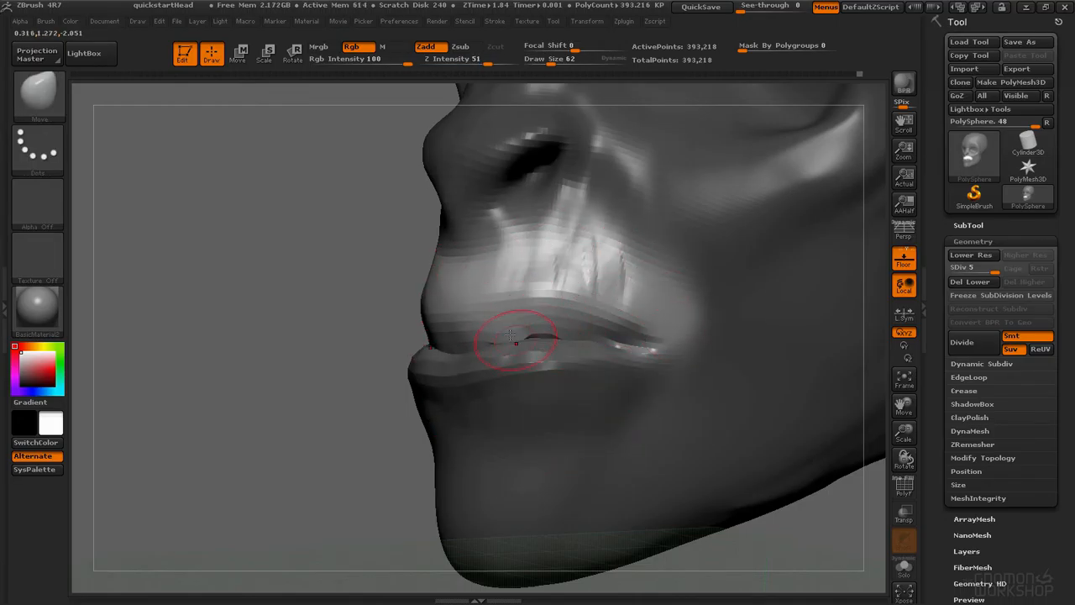
Step: Refine the lip line and mouth corner with Move brush strokes
left_click_drag(535, 336, 521, 334, "shift")
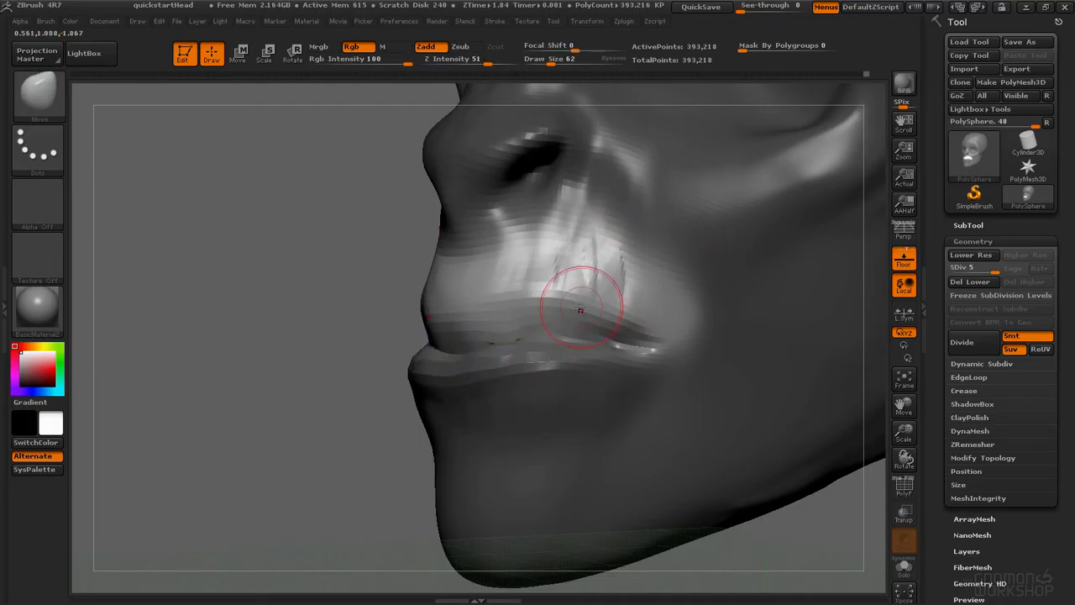
left_click(556, 440, "ctrl+alt")
left_click(561, 444, "ctrl+alt")
left_click(561, 449, "ctrl+alt")
left_click(561, 452, "ctrl+alt")
left_click(561, 454, "ctrl+alt")
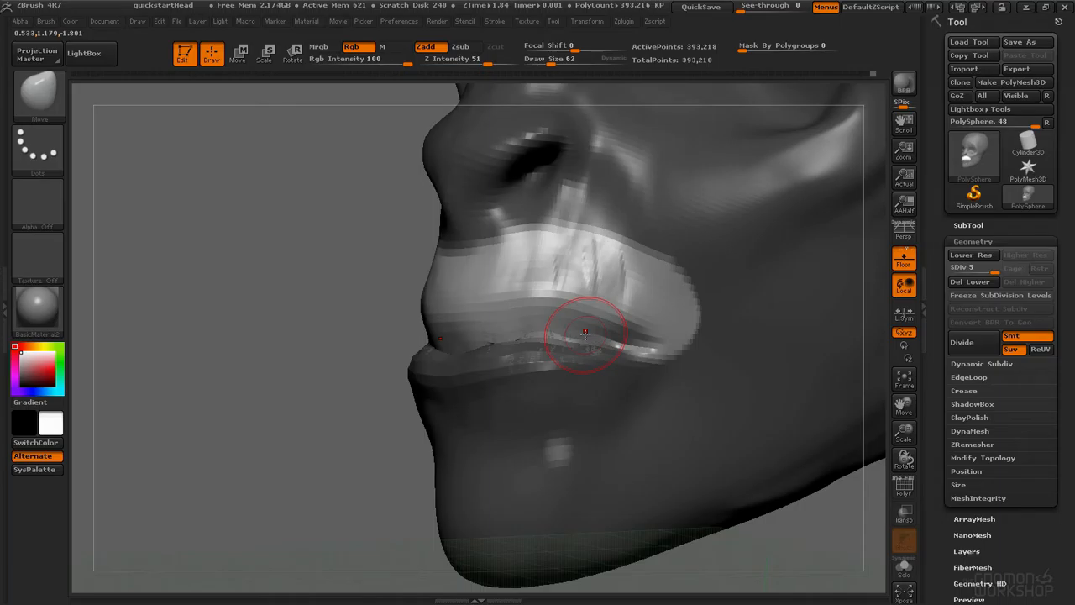
Step: At subdivision level 2, reshape the upper lip area with the Move brush, then return to subdivision level 5
key("shift+d")
key("shift+d")
key("shift+d")
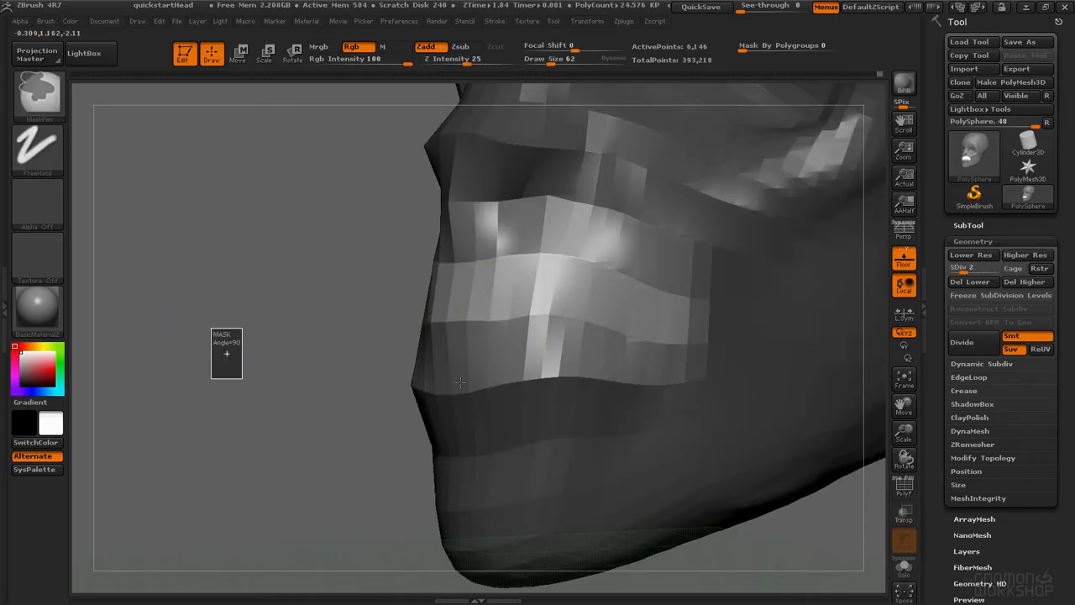
left_click_drag(594, 297, 495, 302, "ctrl")
key("ctrl+z")
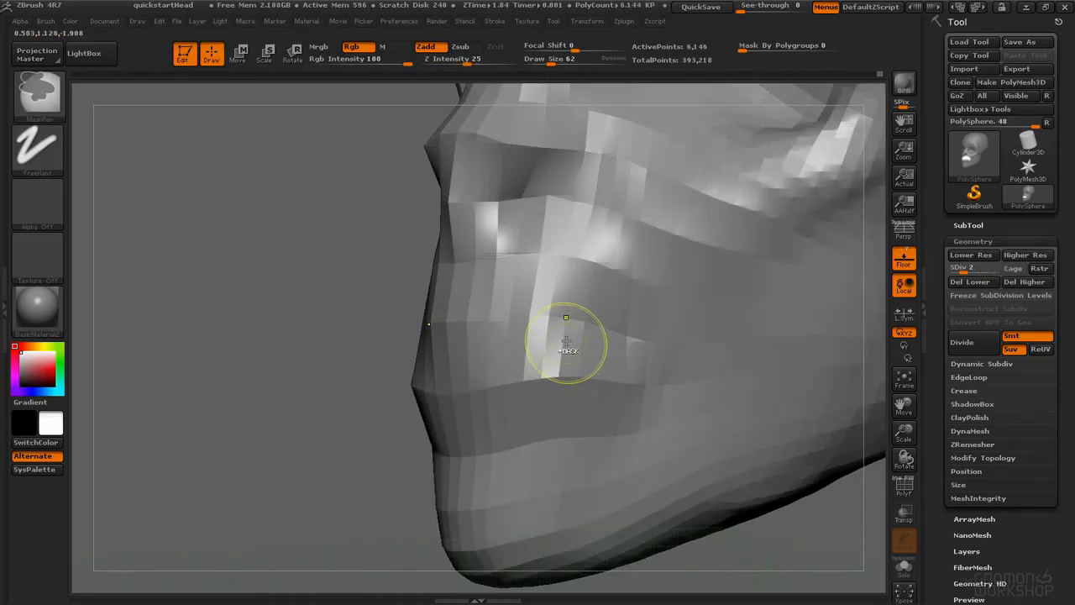
left_click_drag(564, 288, 539, 284, "ctrl")
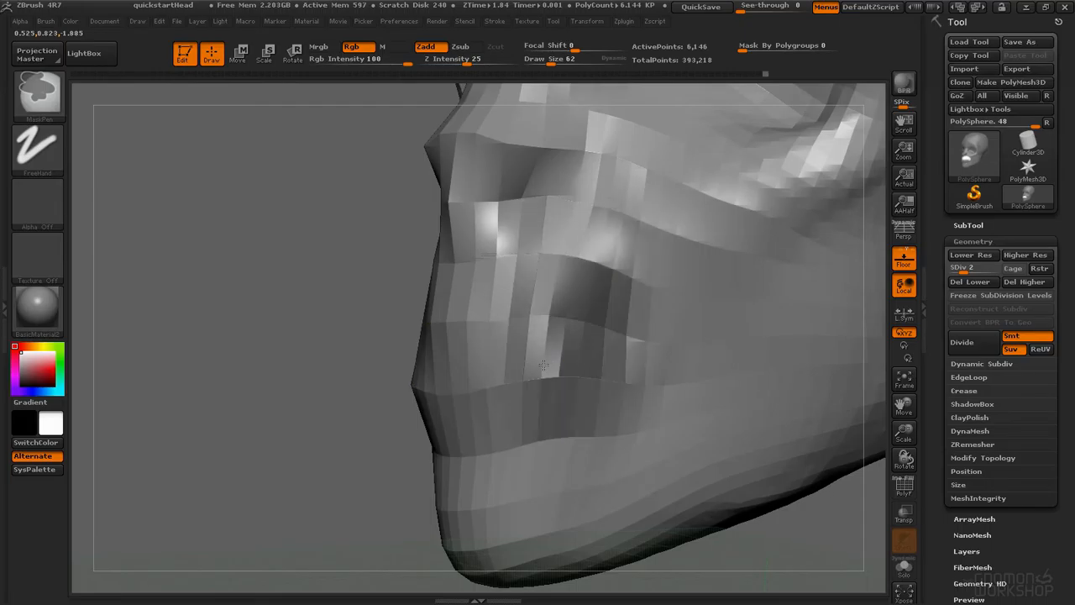
left_click_drag(322, 237, 324, 293, "ctrl")
key("d")
key("d")
key("d")
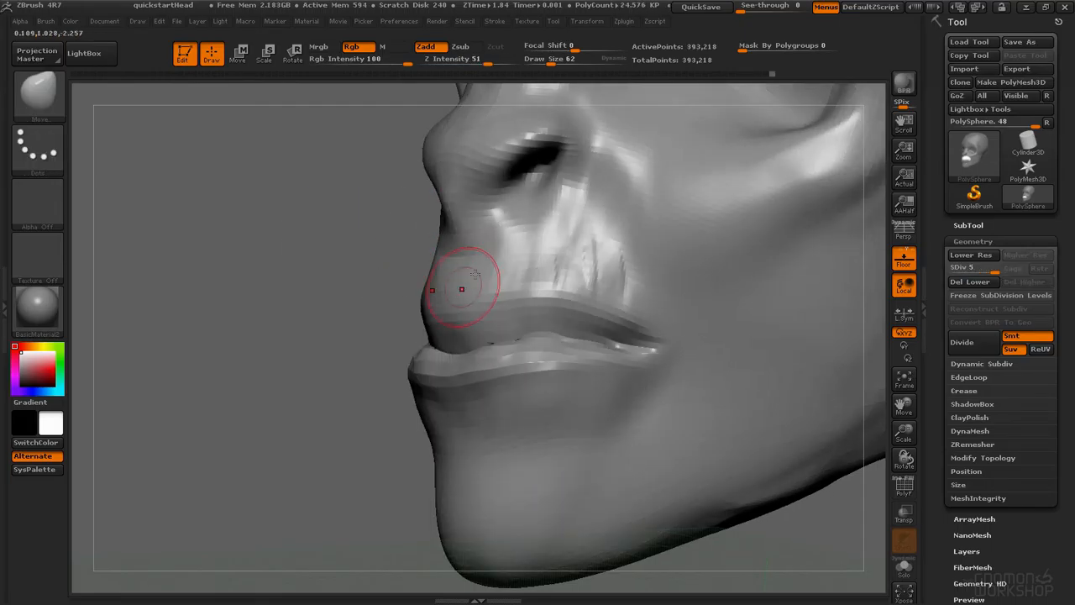
mouse_move(540, 312)
left_mouse_down("ctrl")
mouse_move(565, 294)
mouse_move(540, 293)
left_mouse_up("ctrl")
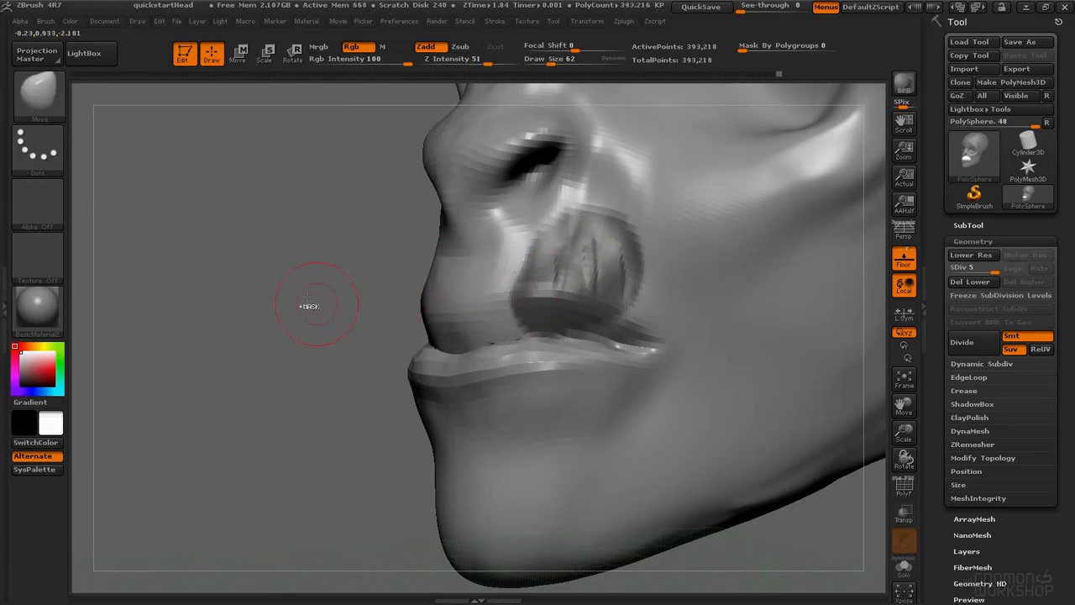
Step: Pull the lip line into shape with the Move brush from a rotated view
left_click_drag(309, 297, 328, 340, "ctrl")
mouse_move(424, 327)
right_mouse_down()
mouse_move(529, 327)
mouse_move(436, 326)
right_mouse_up()
mouse_move(436, 332)
left_mouse_down("ctrl")
mouse_move(460, 313)
mouse_move(524, 302)
mouse_move(499, 309)
mouse_move(670, 311)
left_mouse_up("ctrl")
left_click(315, 339, "ctrl")
mouse_move(318, 336)
left_mouse_down()
mouse_move(390, 292)
mouse_move(504, 315)
left_mouse_up()
Step: Select the Inflat brush and set its draw size to 76
key("b")
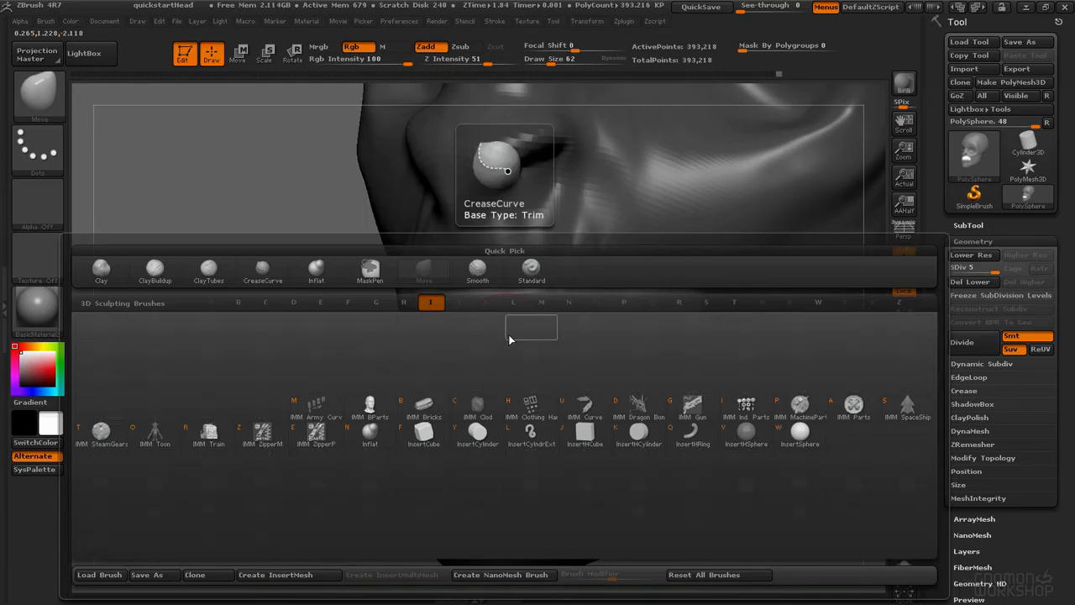
left_click(370, 433)
key("space")
mouse_move(471, 348)
left_mouse_down()
mouse_move(437, 331)
mouse_move(566, 322)
mouse_move(591, 331)
left_mouse_up()
left_click_drag(185, 322, 403, 321)
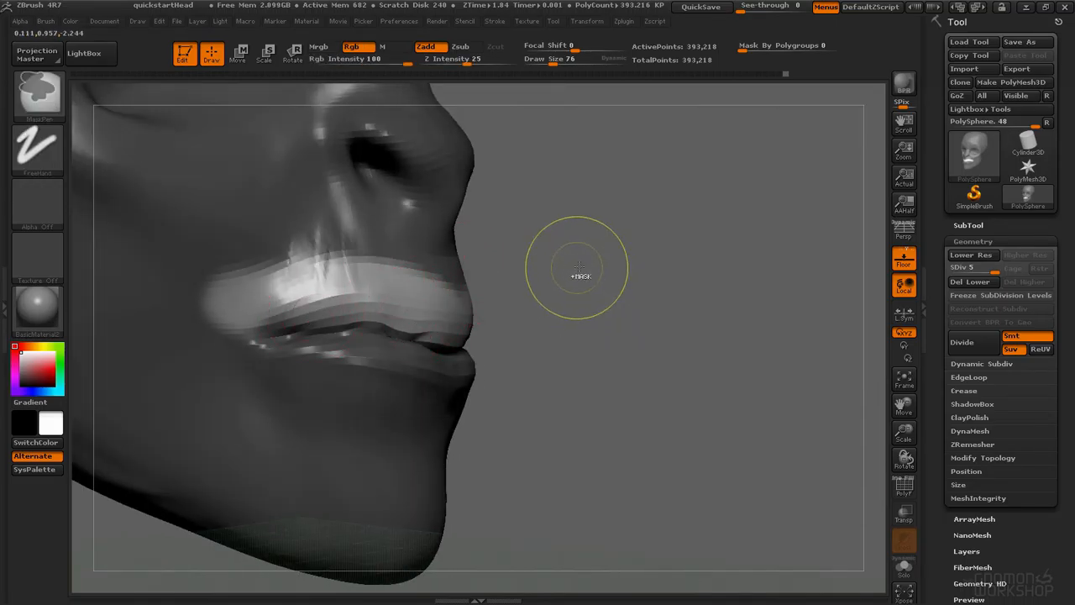
left_click_drag(576, 262, 547, 282, "ctrl")
mouse_move(479, 294)
left_mouse_down()
mouse_move(459, 308)
mouse_move(327, 315)
left_mouse_up()
Step: Switch to the Standard brush at draw size 30, carve along the lip line, and smooth it
key("b")
key("s")
key("t")
key("space")
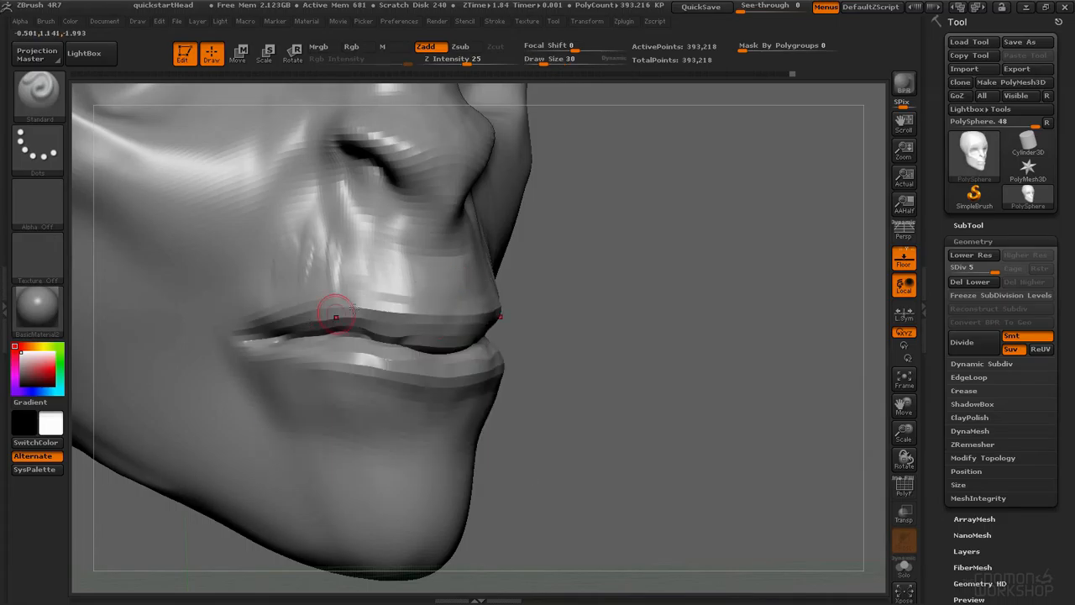
left_click_drag(258, 338, 461, 323)
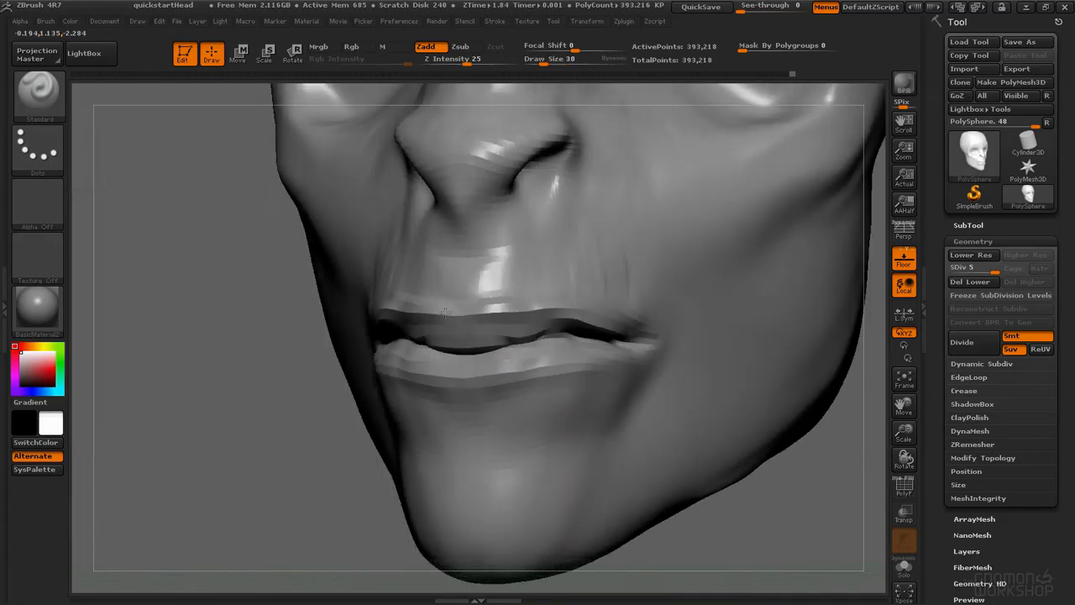
left_click_drag(399, 311, 516, 311, "shift")
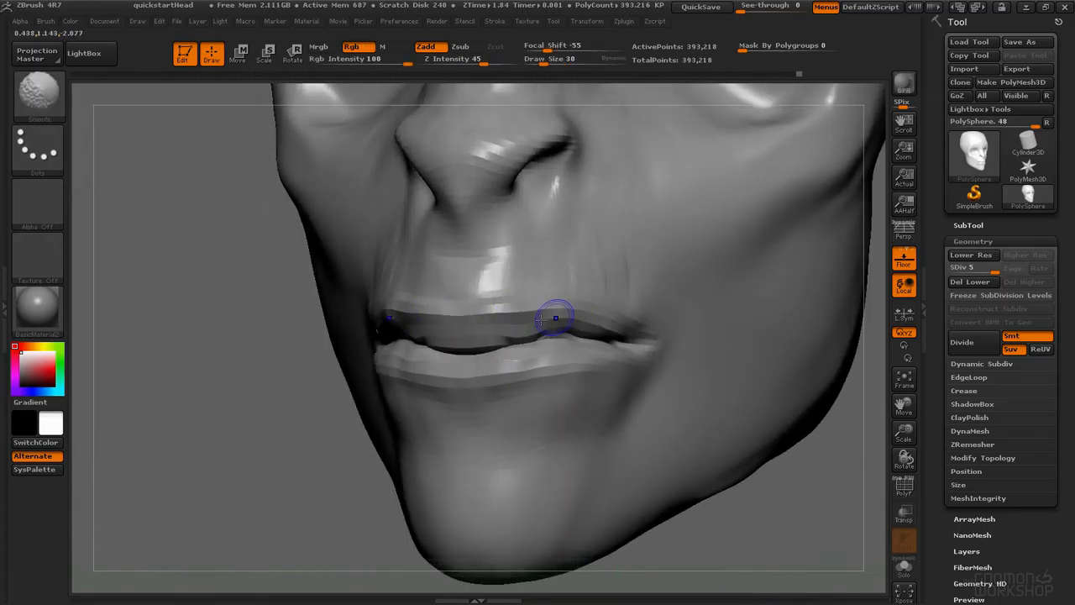
left_click_drag(577, 356, 450, 376, "ctrl")
mouse_move(561, 354)
left_mouse_down("ctrl")
mouse_move(587, 357)
mouse_move(554, 342)
mouse_move(481, 409)
mouse_move(605, 388)
mouse_move(660, 361)
left_mouse_up("ctrl")
key("space")
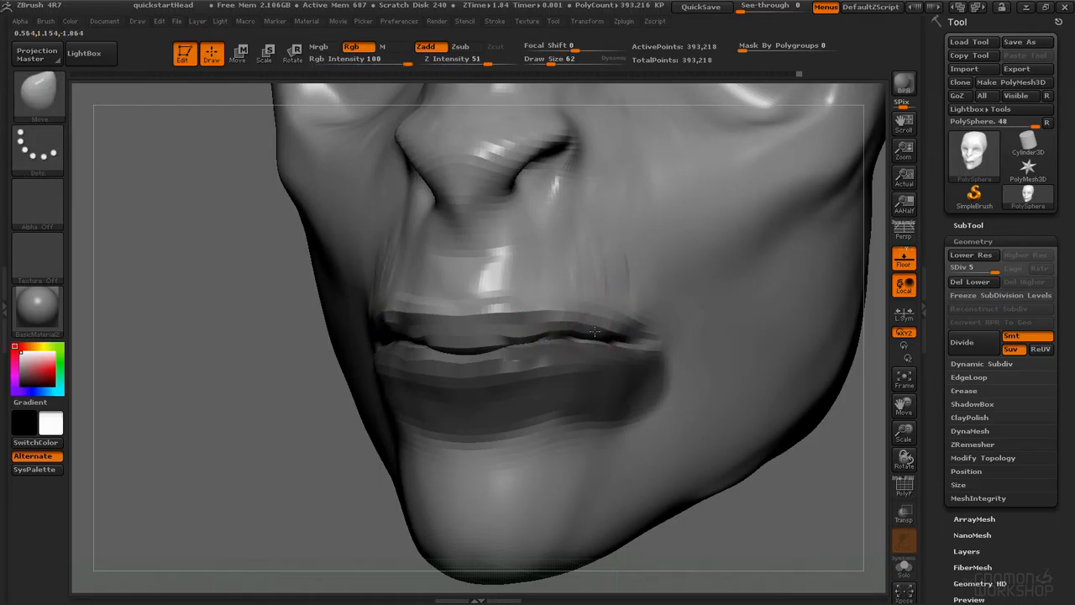
Step: Set the Move brush draw size to 84 and pull the lip corner into shape
left_click(340, 393, "ctrl")
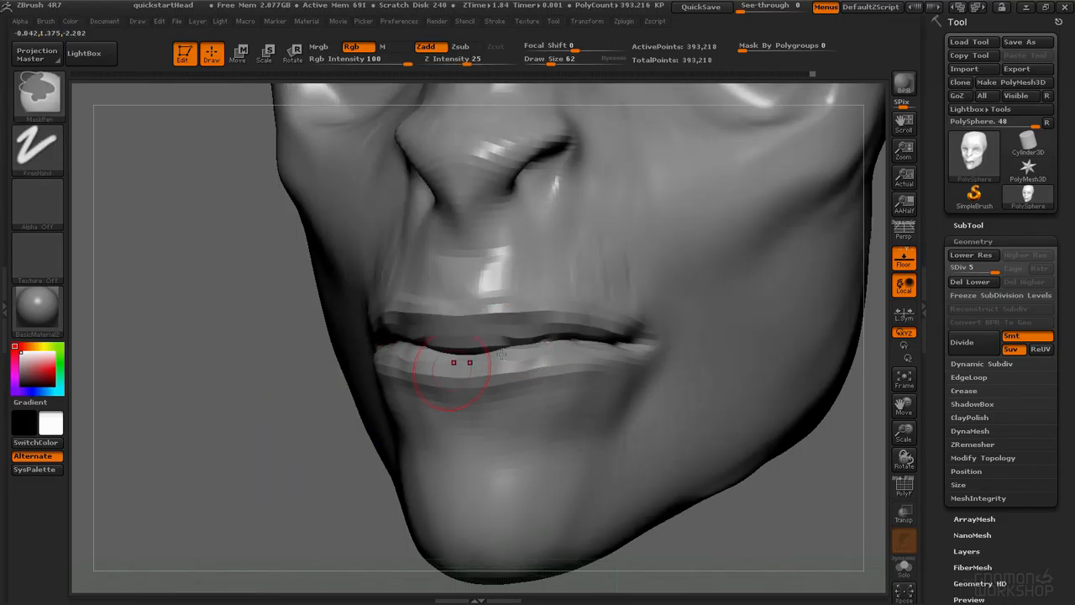
left_click_drag(252, 429, 269, 471, "ctrl")
key("s")
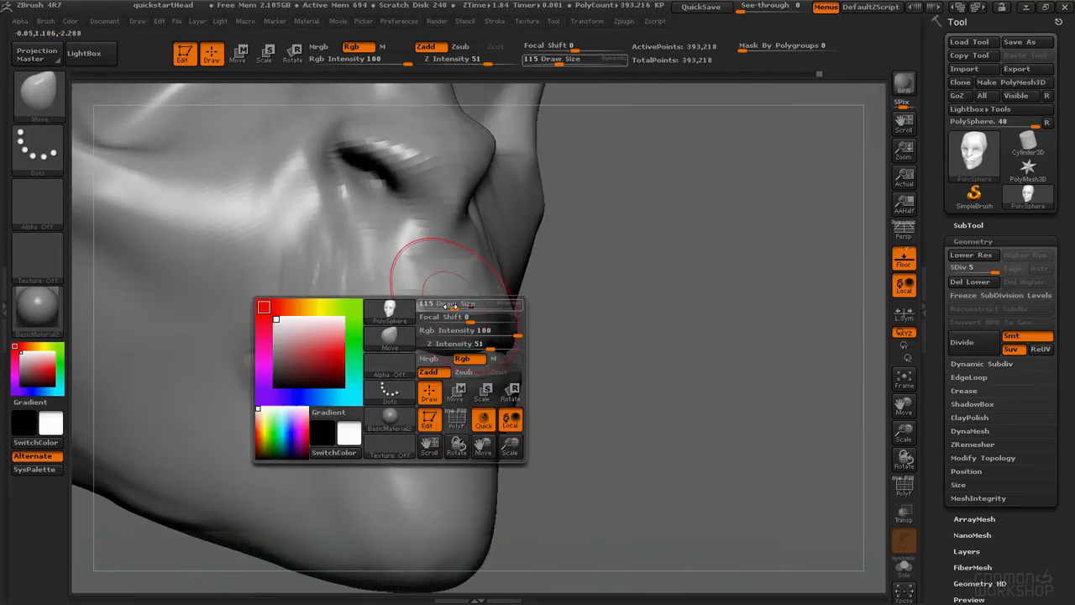
key("s")
left_click_drag(432, 283, 398, 309)
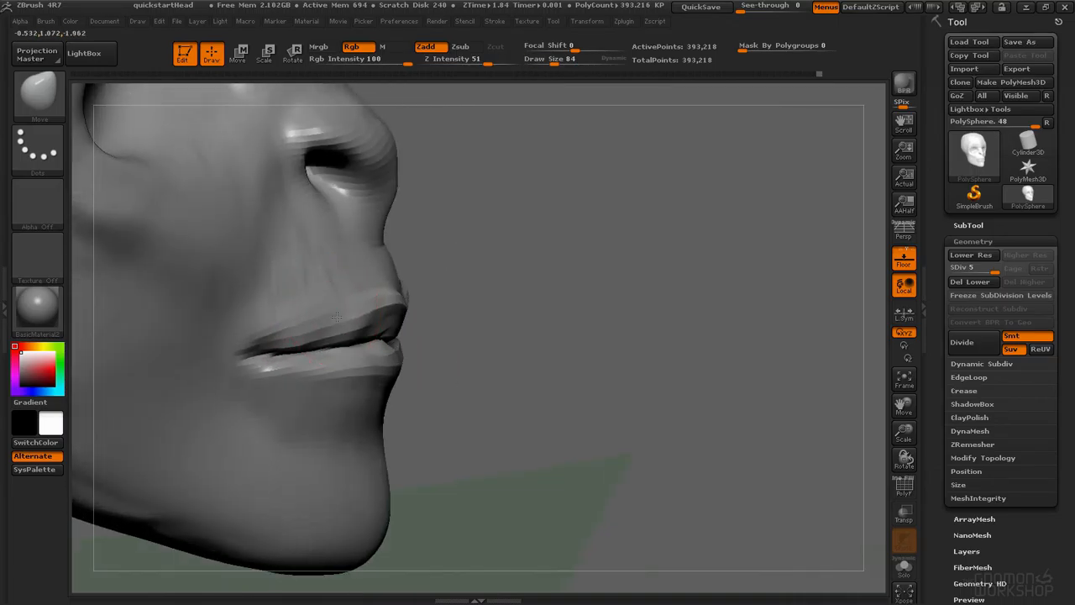
mouse_move(336, 316)
left_mouse_down()
mouse_move(362, 307)
mouse_move(286, 341)
left_mouse_up()
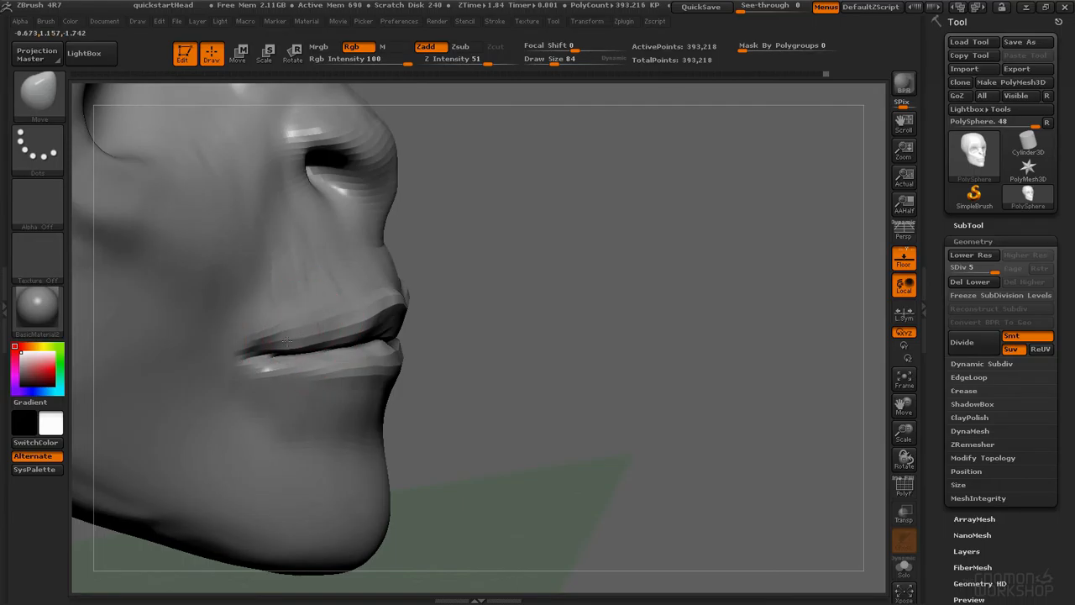
left_click_drag(225, 375, 245, 370)
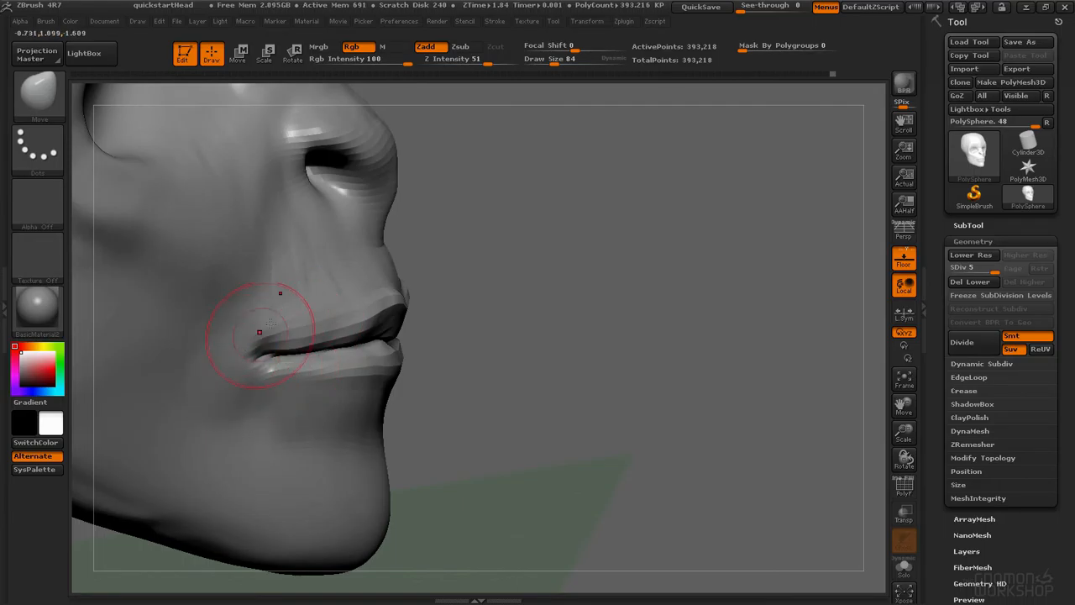
Step: Switch to the ClayTubes brush and build up the mouth corner and cheek
key("b")
key("c")
key("t")
key("space")
left_click_drag(256, 393, 204, 382)
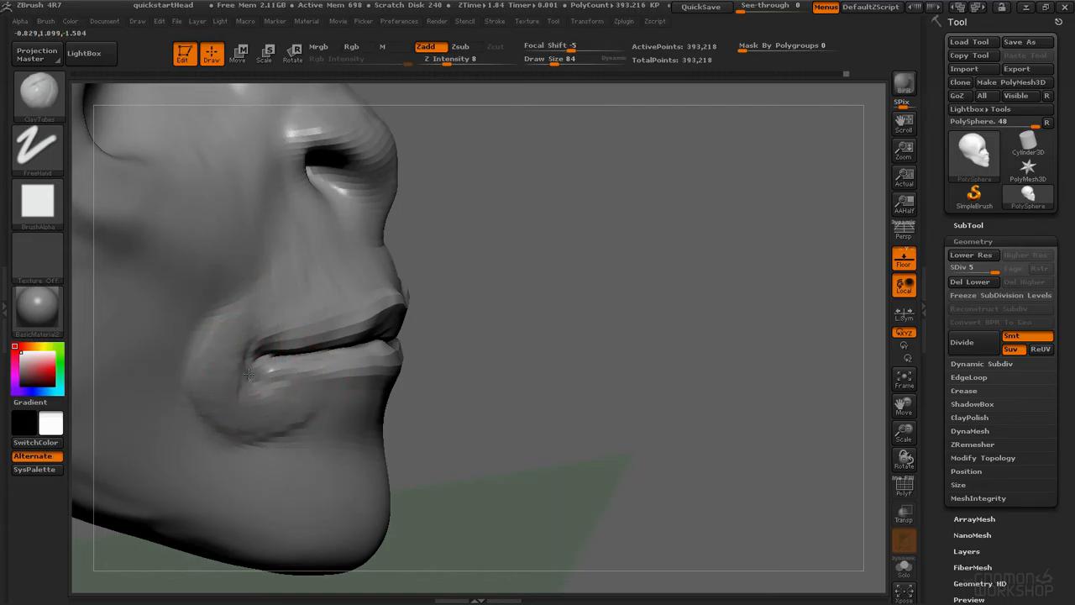
left_click_drag(228, 355, 254, 422, "shift")
mouse_move(211, 411)
right_mouse_down("ctrl")
mouse_move(260, 336)
mouse_move(202, 289)
right_mouse_up("ctrl")
mouse_move(288, 319)
right_mouse_down("alt")
mouse_move(315, 336)
mouse_move(373, 321)
mouse_move(433, 378)
right_mouse_up("alt")
mouse_move(468, 319)
right_mouse_down()
mouse_move(445, 314)
mouse_move(465, 326)
right_mouse_up()
right_click_drag(464, 326, 417, 333, "ctrl")
right_click_drag(306, 277, 299, 378)
Step: Set the ClayTubes draw size to 46 and build up the area around the nostril
key("space")
mouse_move(359, 304)
left_mouse_down()
mouse_move(329, 330)
mouse_move(344, 301)
mouse_move(368, 308)
mouse_move(264, 302)
mouse_move(299, 313)
left_mouse_up()
left_click_drag(337, 280, 358, 273, "ctrl")
left_click(134, 334, "ctrl")
right_click_drag(416, 294, 288, 291)
right_click_drag(461, 245, 579, 235, "alt")
mouse_move(580, 235)
right_mouse_down("ctrl")
mouse_move(546, 278)
mouse_move(475, 292)
right_mouse_up("ctrl")
left_click(413, 264, "ctrl")
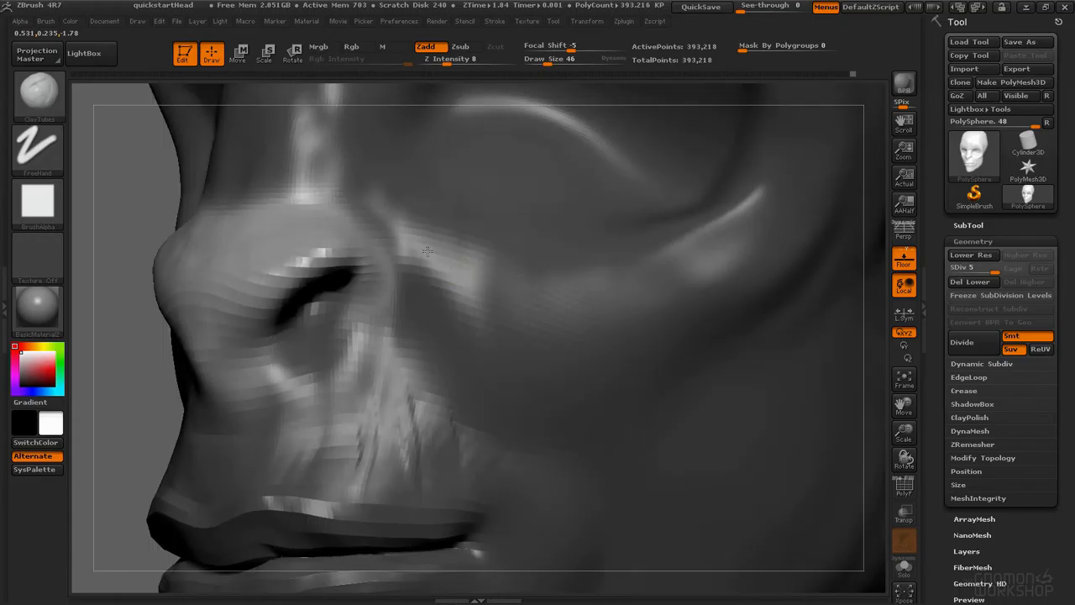
left_click_drag(420, 252, 459, 265, "shift")
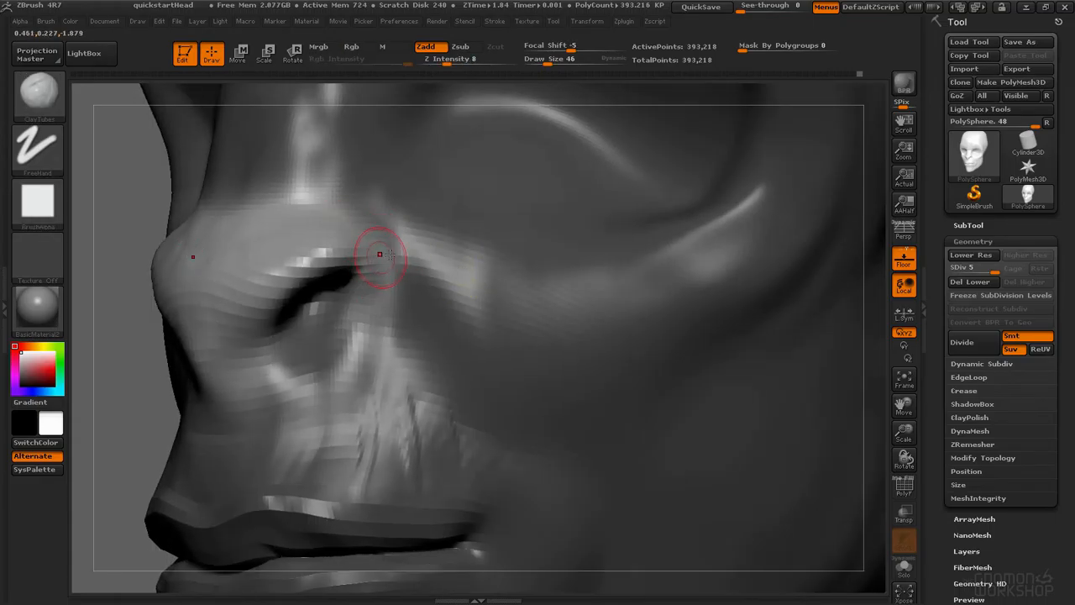
Step: Switch to the Inflat brush and inflate the nostril wing
key("b")
key("i")
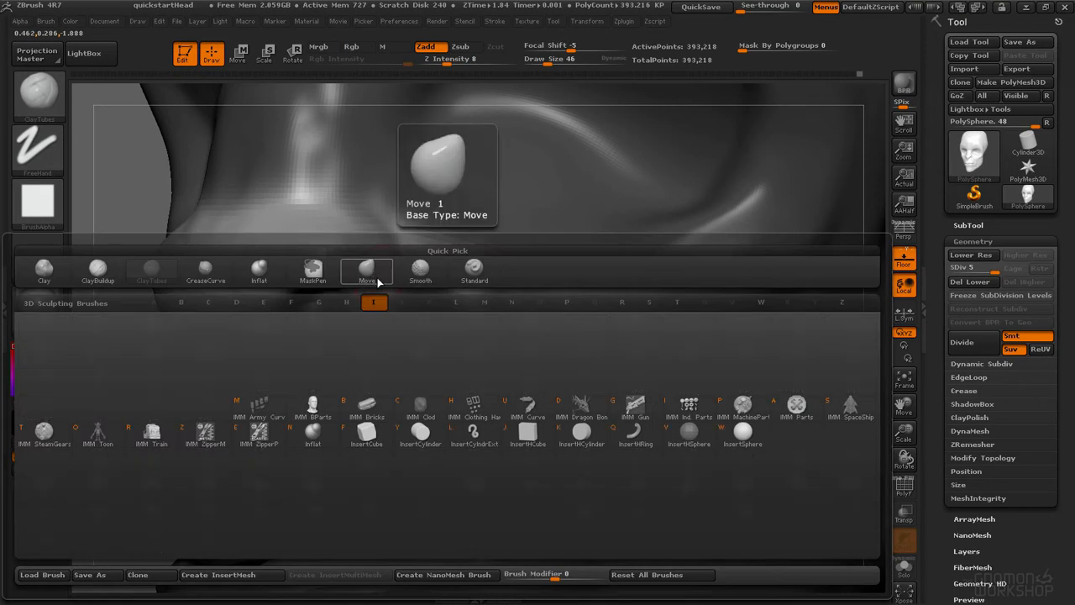
key("n")
key("space")
left_click_drag(378, 265, 378, 277)
left_click_drag(356, 232, 351, 236)
right_click_drag(350, 235, 371, 245)
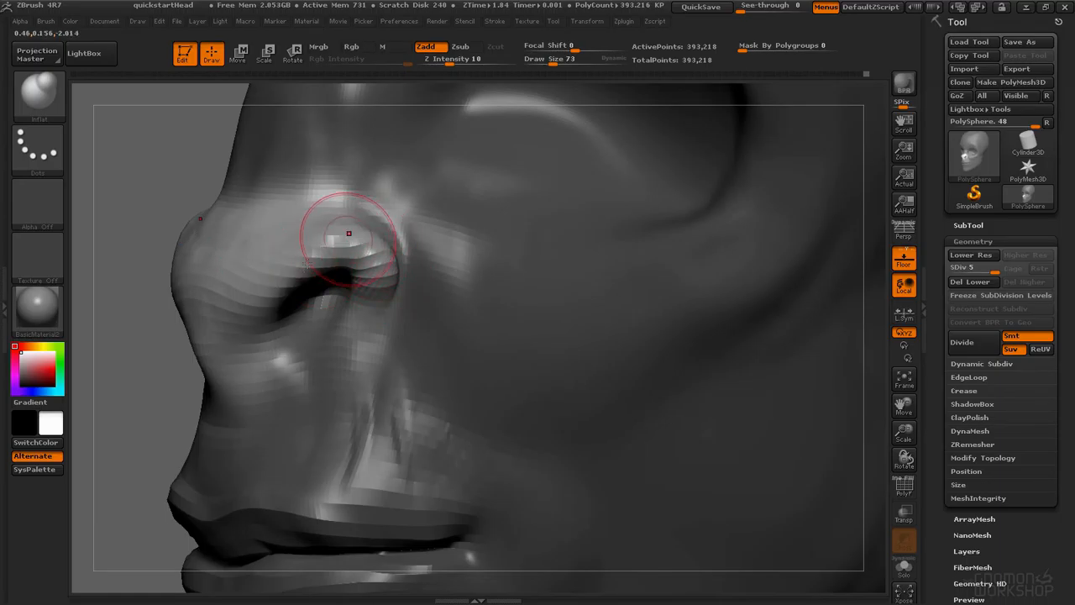
key("super")
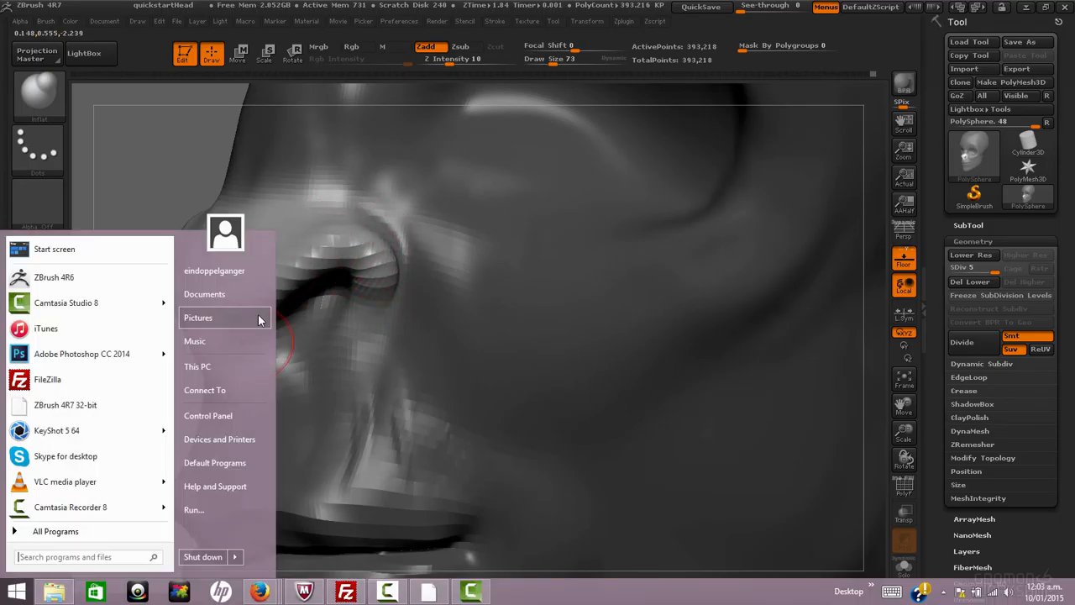
left_click(329, 232)
Step: Switch to the Standard brush and sculpt around the nostril, undoing the last two strokes
key("b")
key("s")
key("t")
key("space")
left_click(340, 274)
mouse_move(315, 290)
left_mouse_down()
mouse_move(252, 309)
mouse_move(239, 413)
left_mouse_up()
left_click_drag(97, 370, 217, 346, "alt")
left_click_drag(341, 241, 298, 345)
key("space")
left_click(337, 287)
key("ctrl+z")
key("ctrl+z")
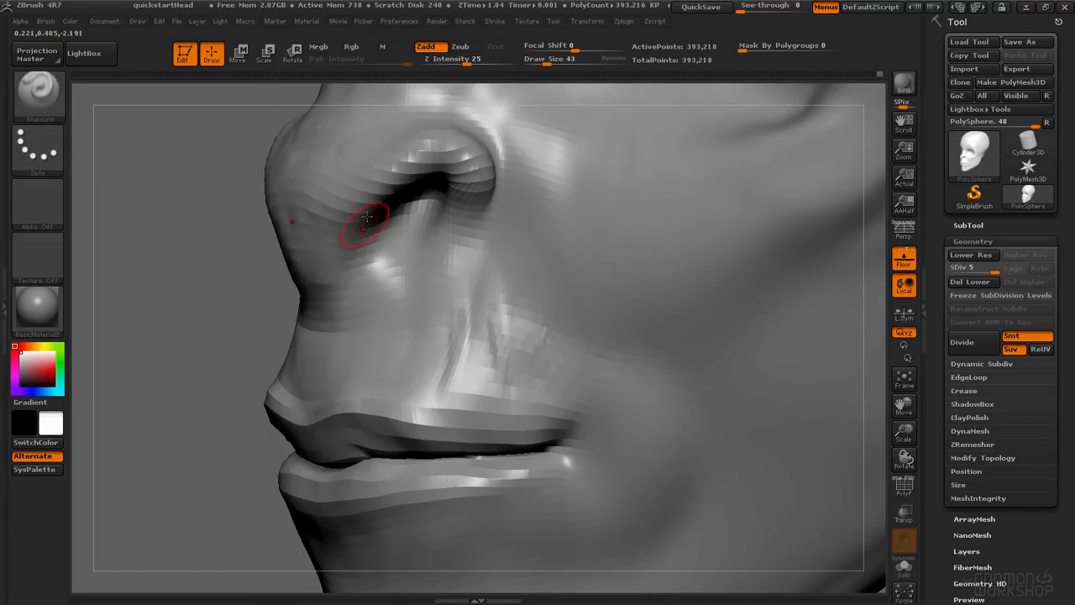
Step: Carve the nostril crease and the fold beside the nose with the Standard brush
right_click_drag(384, 231, 457, 223)
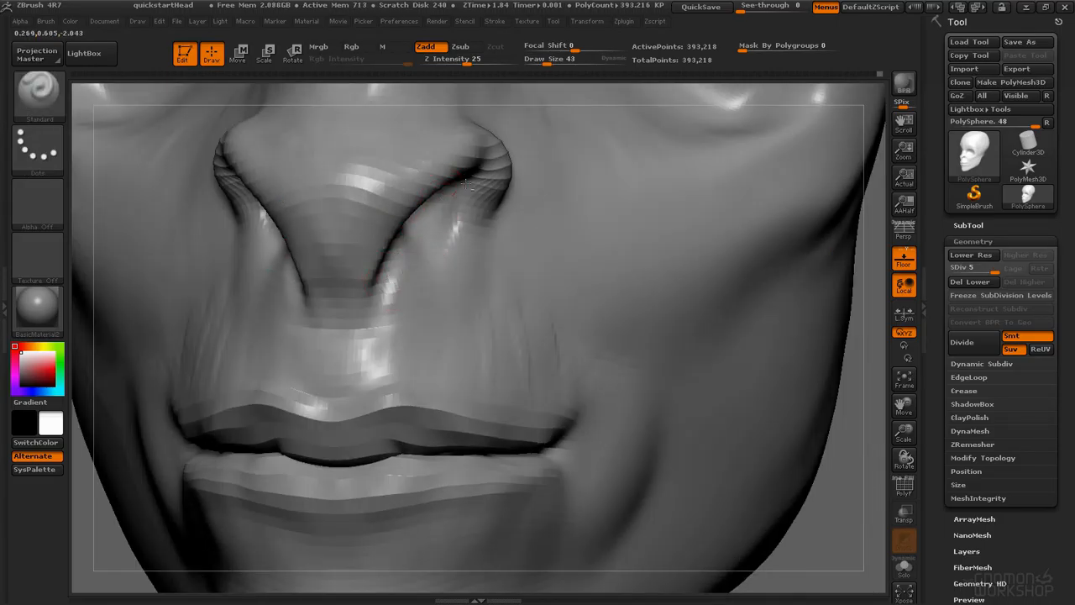
left_click_drag(493, 204, 472, 241)
right_click_drag(329, 335, 408, 343)
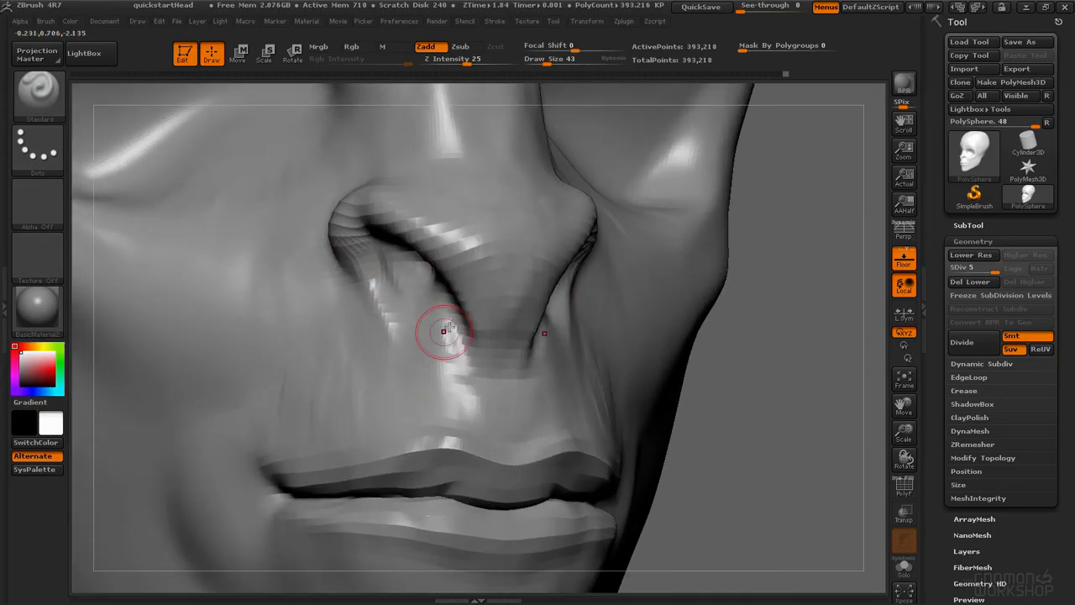
left_click_drag(489, 393, 494, 409, "alt")
mouse_move(494, 409)
right_mouse_down("alt")
mouse_move(482, 290)
mouse_move(484, 336)
mouse_move(511, 233)
mouse_move(458, 251)
mouse_move(465, 375)
mouse_move(398, 447)
mouse_move(484, 339)
right_mouse_up("alt")
Step: Switch to the Move brush at draw size 93 and shape the nose base and upper lip
key("b")
key("m")
key("v")
key("space")
left_click_drag(456, 330, 467, 329)
mouse_move(394, 309)
left_mouse_down()
mouse_move(408, 279)
mouse_move(390, 357)
mouse_move(404, 256)
mouse_move(457, 249)
mouse_move(458, 143)
mouse_move(445, 141)
mouse_move(464, 97)
left_mouse_up()
right_click_drag(458, 180, 499, 197)
key("space")
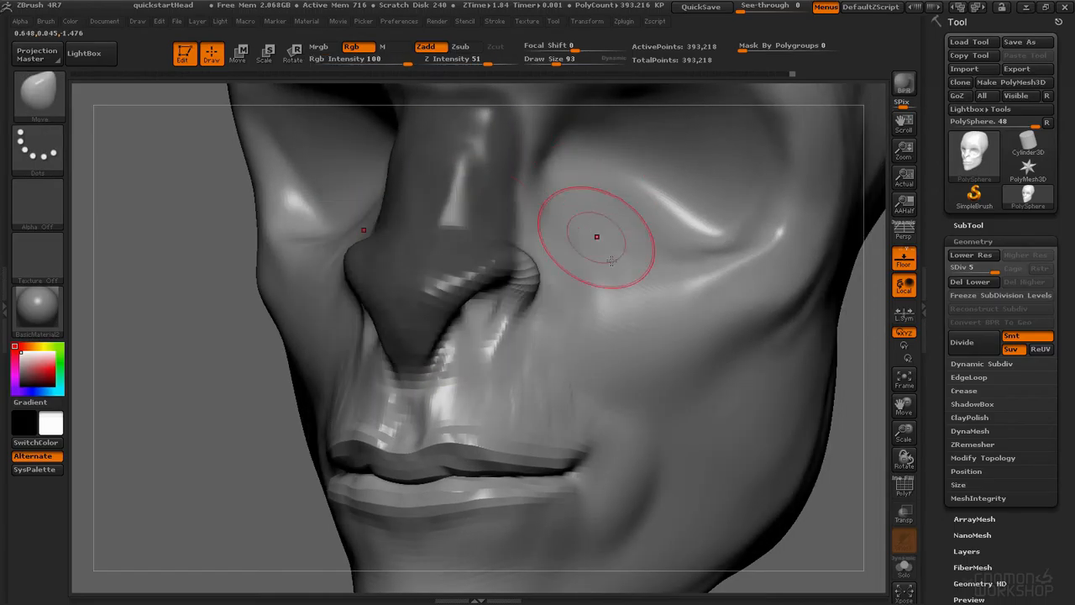
mouse_move(499, 354)
left_mouse_down()
mouse_move(483, 355)
mouse_move(493, 327)
left_mouse_up()
right_click_drag(470, 363, 556, 363)
left_click_drag(352, 349, 355, 327)
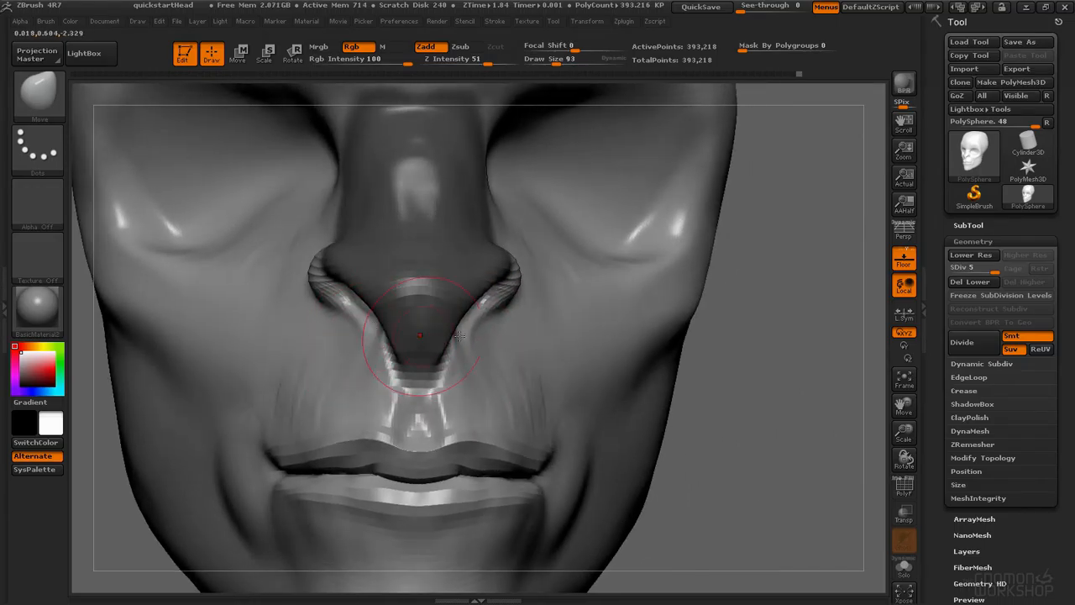
Step: Set the Move brush draw size to 73 and nudge the brow above the nose
key("space")
left_click_drag(494, 315, 507, 291)
right_click_drag(496, 294, 491, 255, "ctrl")
right_click_drag(492, 256, 331, 272)
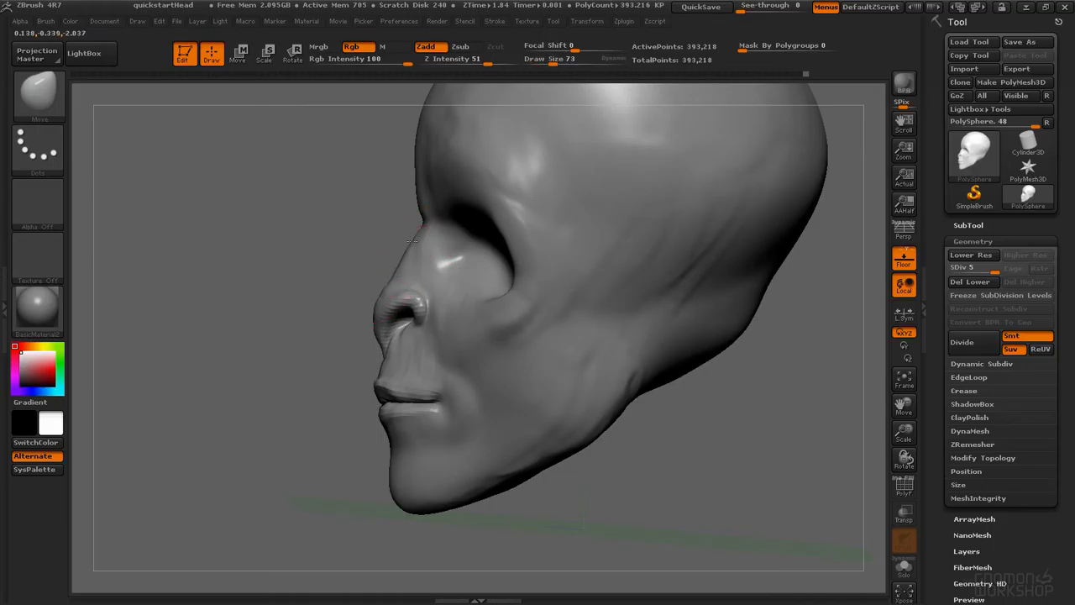
left_click_drag(424, 210, 429, 196)
right_click_drag(425, 197, 490, 298)
Step: Step down to subdivision level 2 and reshape the back of the skull with the Move brush at draw size 130
key("space")
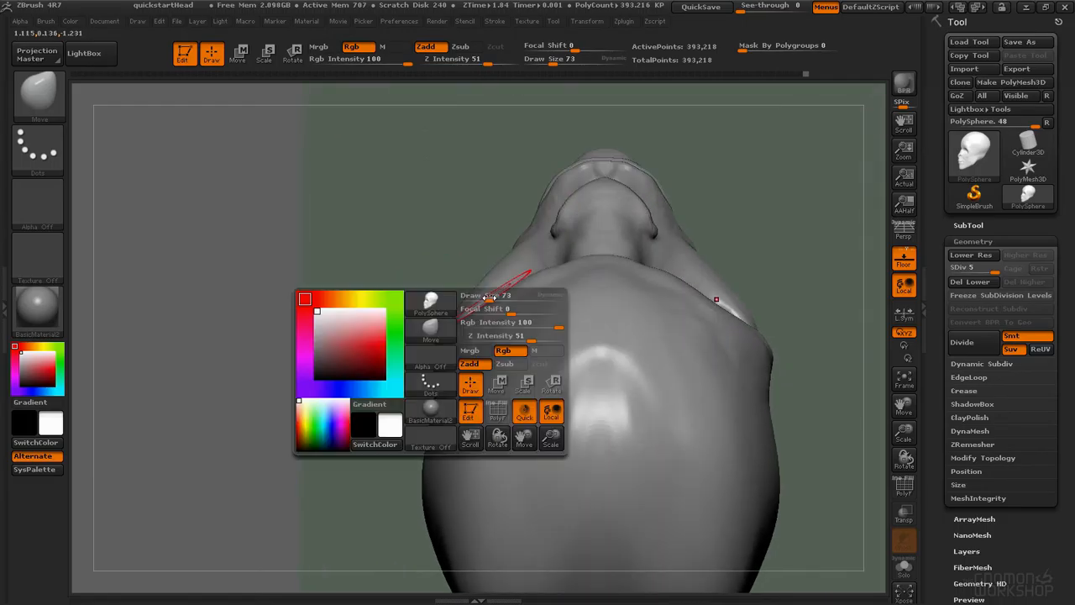
key("shift+d")
key("shift+d")
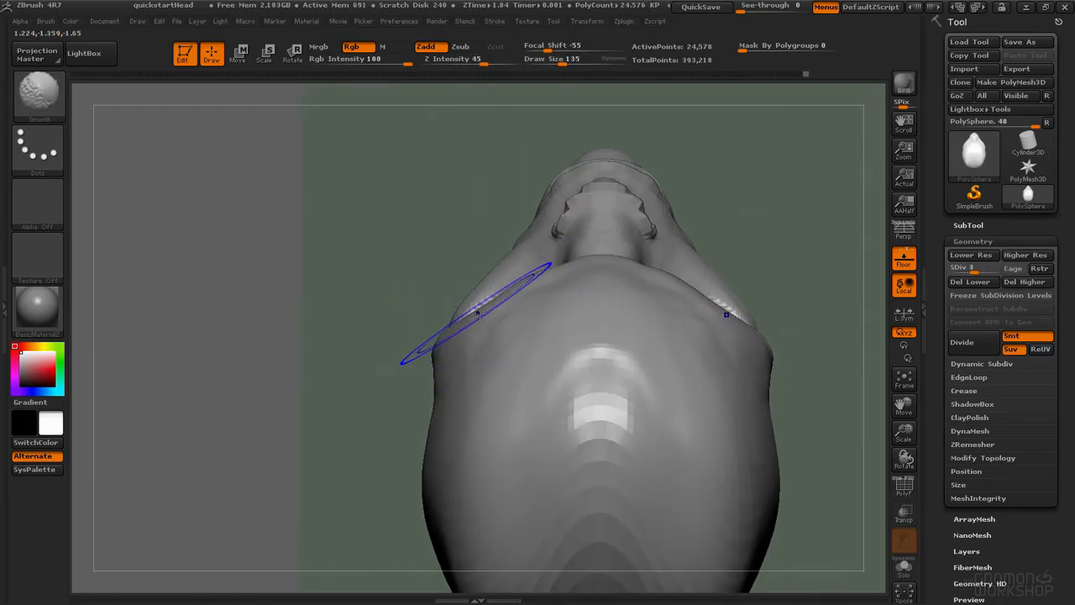
key("shift+d")
right_click_drag(467, 298, 464, 315)
key("space")
mouse_move(468, 307)
left_mouse_down()
mouse_move(493, 298)
mouse_move(471, 288)
left_mouse_up()
key("space")
left_click_drag(612, 250, 595, 246)
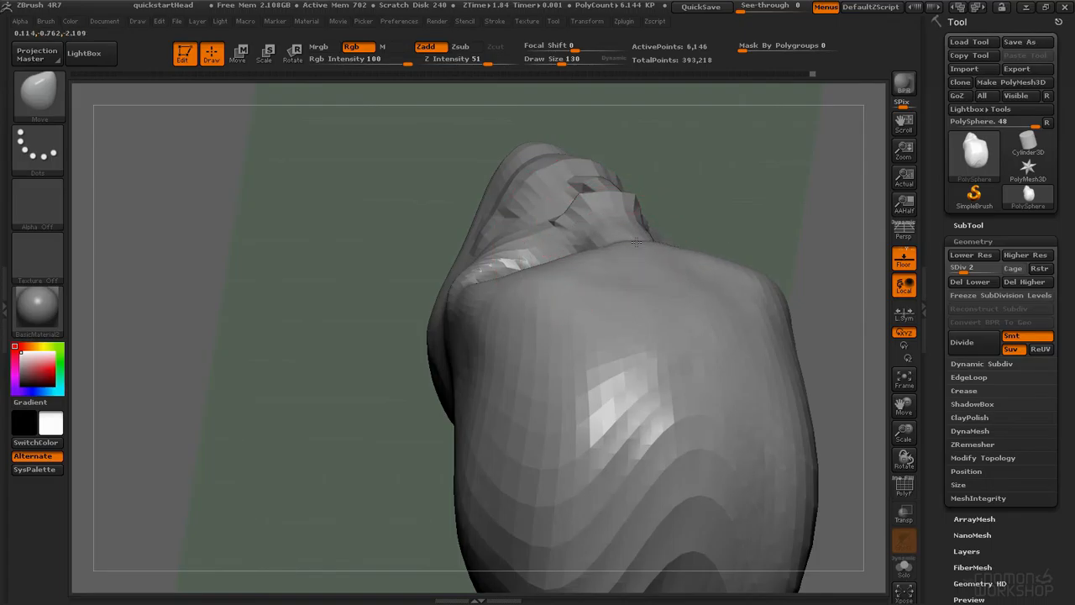
right_click_drag(634, 242, 645, 255)
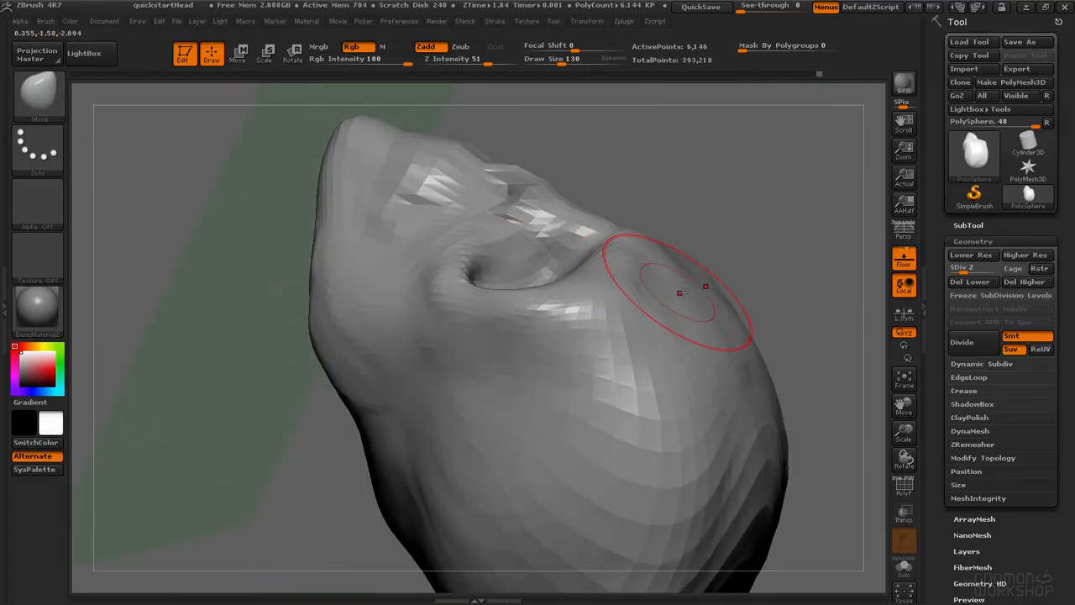
left_click_drag(654, 329, 674, 296)
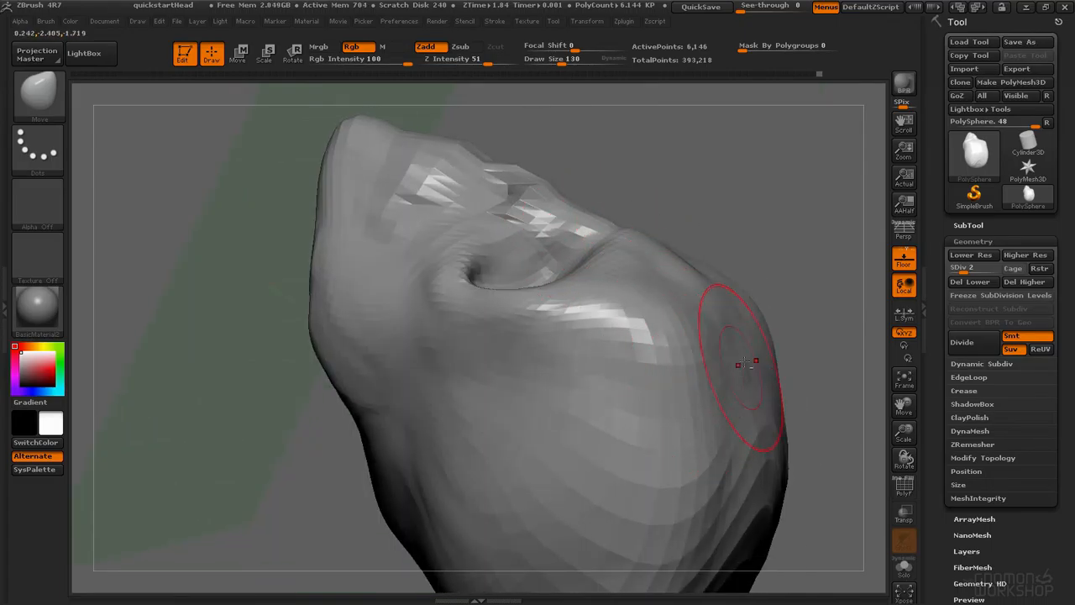
Step: Set the Move brush draw size to 101 and push out the cranium and side of the head
mouse_move(639, 242)
right_mouse_down()
mouse_move(600, 266)
mouse_move(503, 272)
mouse_move(579, 243)
mouse_move(622, 273)
mouse_move(504, 260)
mouse_move(507, 281)
right_mouse_up()
mouse_move(512, 157)
left_mouse_down()
mouse_move(491, 132)
mouse_move(439, 168)
mouse_move(454, 266)
mouse_move(513, 280)
mouse_move(512, 302)
mouse_move(551, 317)
left_mouse_up()
key("space")
left_click_drag(543, 385, 495, 370)
mouse_move(383, 363)
left_mouse_down()
mouse_move(494, 348)
mouse_move(559, 323)
left_mouse_up()
mouse_move(349, 301)
left_mouse_down()
mouse_move(342, 307)
mouse_move(365, 326)
left_mouse_up()
left_click_drag(306, 357, 378, 353)
left_click_drag(285, 336, 407, 351, "alt")
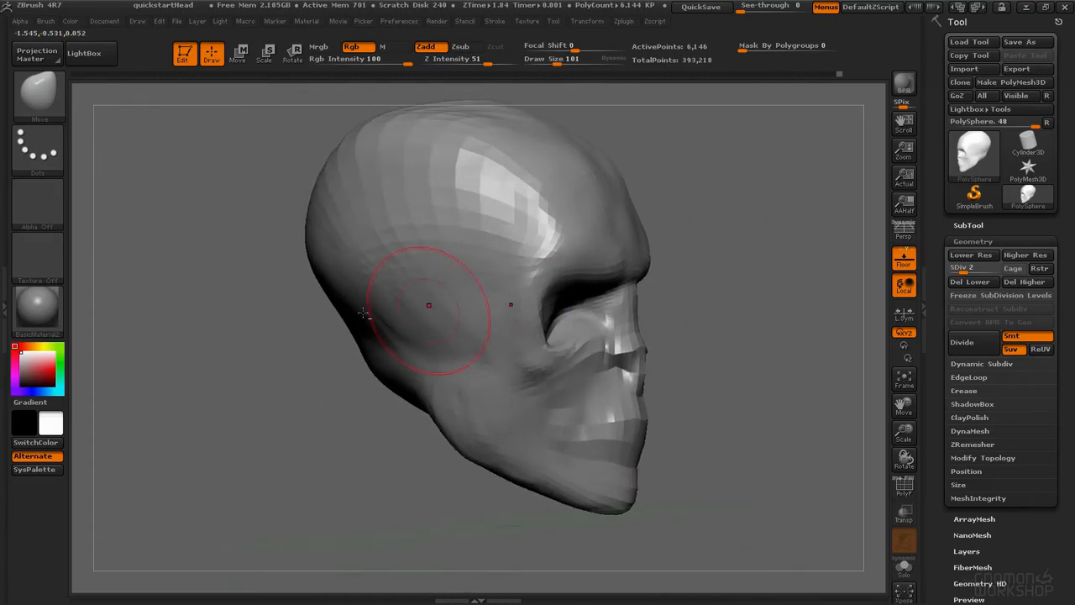
Step: Switch to ClayTubes at draw size 140 and build up the temples and cheekbones
key("space")
mouse_move(354, 304)
left_mouse_down("shift")
mouse_move(366, 325)
mouse_move(345, 328)
left_mouse_up("shift")
left_click_drag(268, 361, 311, 353)
mouse_move(353, 326)
left_mouse_down()
mouse_move(347, 230)
mouse_move(296, 294)
mouse_move(356, 220)
left_mouse_up()
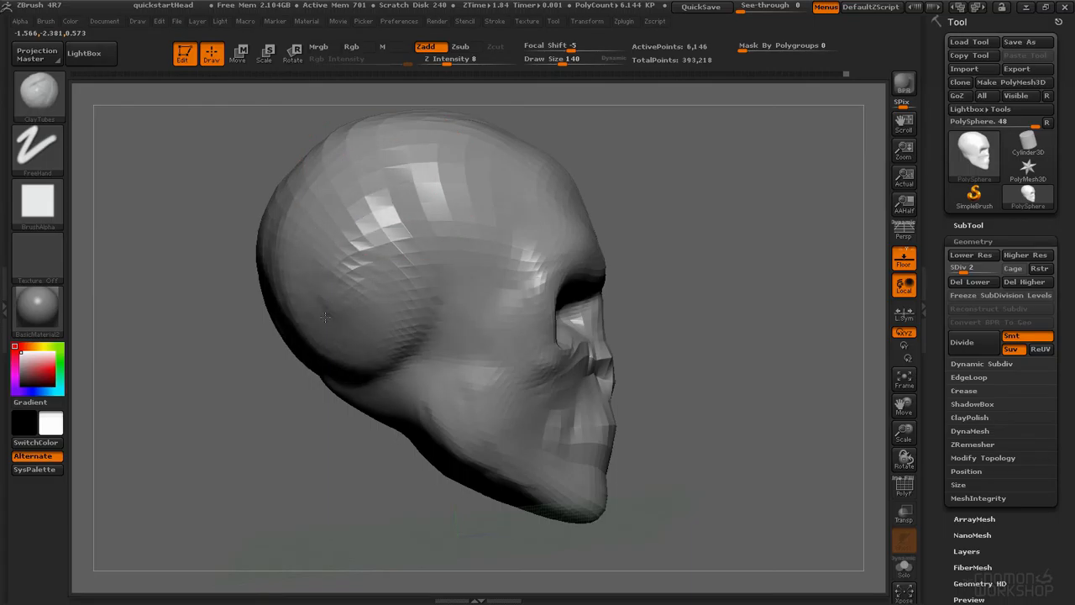
left_click_drag(354, 279, 374, 347)
right_click_drag(428, 306, 334, 285)
left_click_drag(357, 257, 382, 340)
left_click_drag(368, 233, 384, 340)
right_click_drag(723, 268, 613, 260)
mouse_move(635, 214)
left_mouse_down()
mouse_move(626, 311)
mouse_move(599, 279)
mouse_move(598, 345)
left_mouse_up()
mouse_move(604, 295)
right_mouse_down()
mouse_move(617, 286)
mouse_move(614, 254)
mouse_move(677, 236)
right_mouse_up()
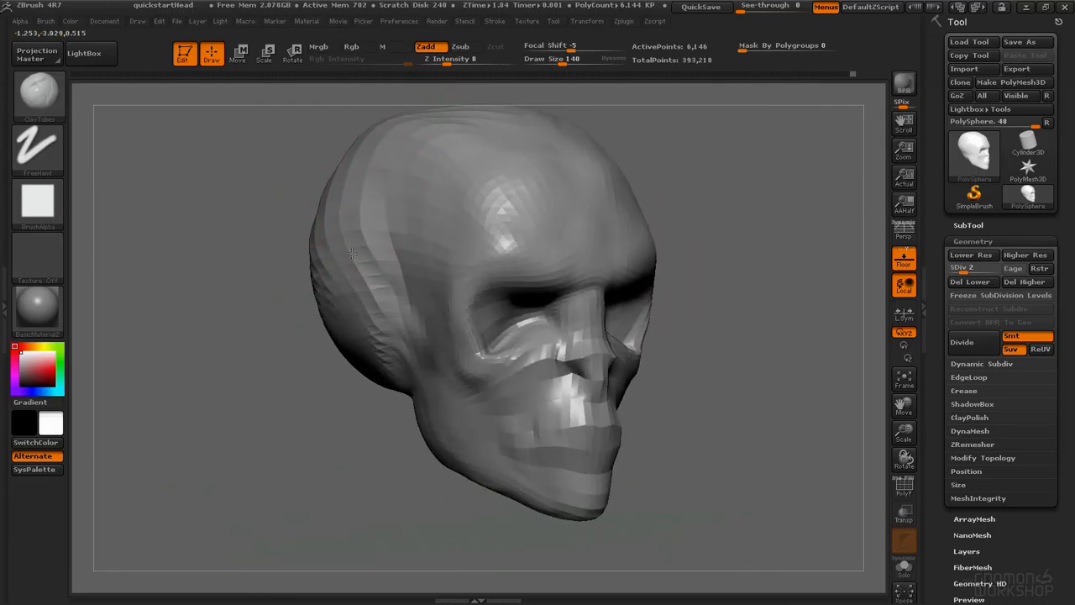
Step: Step up to subdivision level 5 and set the ClayTubes draw size to 115
key("d")
key("d")
key("d")
mouse_move(389, 244)
right_mouse_down()
mouse_move(509, 242)
mouse_move(394, 237)
mouse_move(487, 225)
mouse_move(416, 223)
mouse_move(388, 326)
right_mouse_up()
key("space")
left_click_drag(397, 356, 401, 360)
key("b")
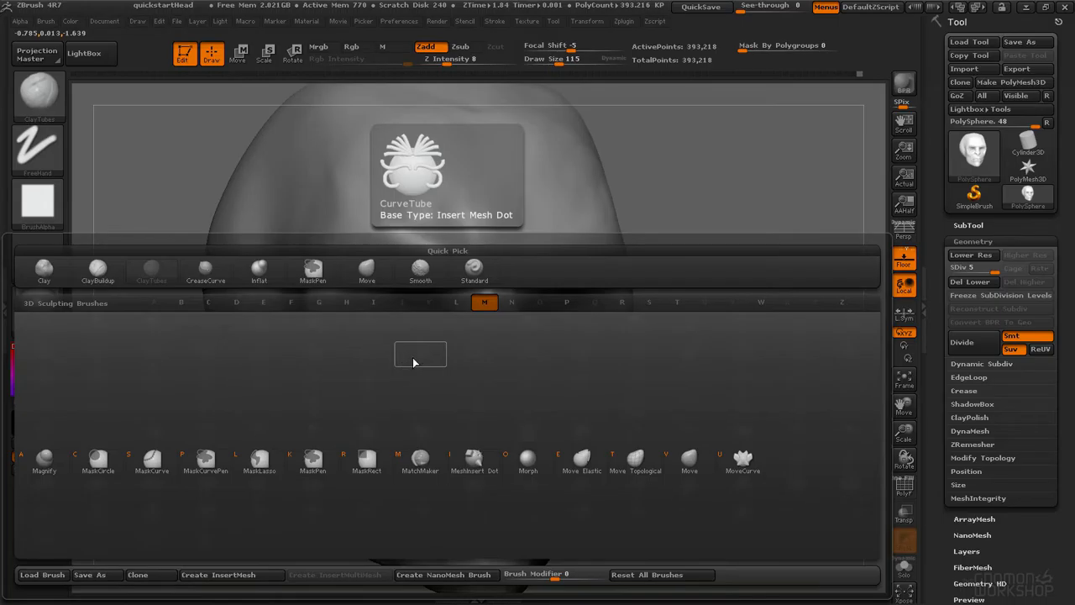
key("Escape")
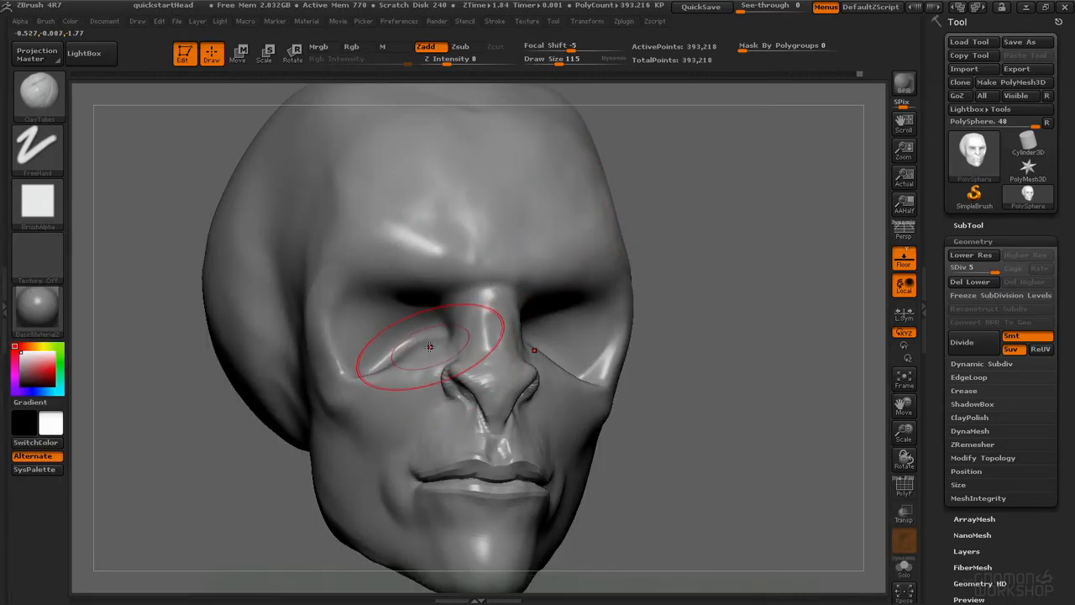
Step: Switch to the Move brush at draw size 73 and shape the cheek beside the nose
key("b")
key("m")
key("v")
key("space")
mouse_move(433, 379)
left_mouse_down()
mouse_move(380, 376)
mouse_move(418, 351)
left_mouse_up()
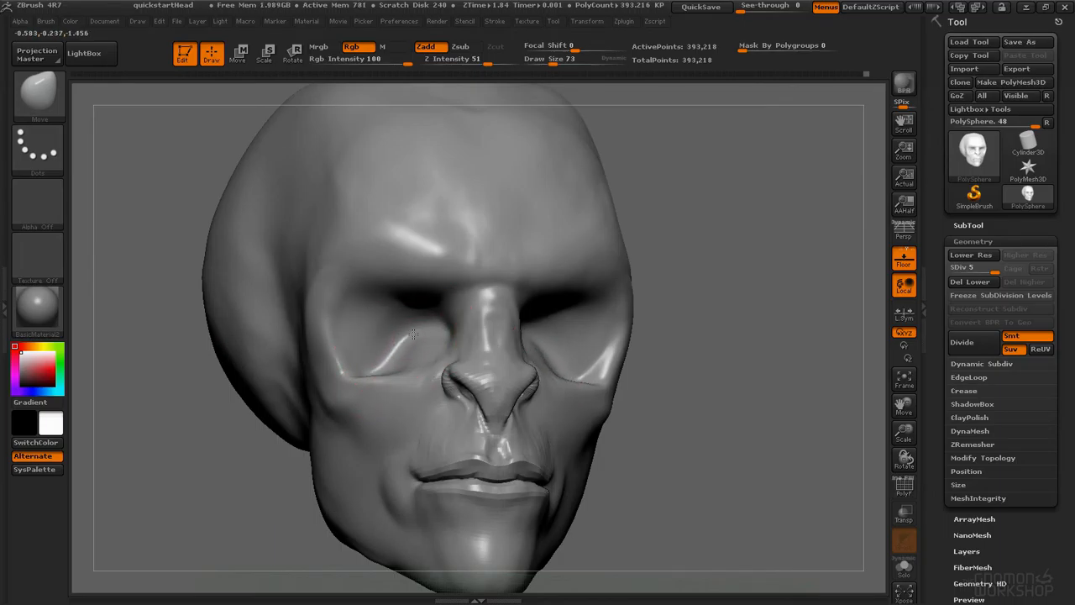
right_click_drag(369, 344, 442, 333)
left_click_drag(434, 364, 429, 358)
right_click_drag(430, 359, 424, 353)
Step: Switch to ClayTubes at draw size 52 and build up the cheek fold beside the nose
key("b")
key("c")
key("t")
key("space")
mouse_move(431, 359)
left_mouse_down()
mouse_move(418, 359)
mouse_move(440, 385)
left_mouse_up()
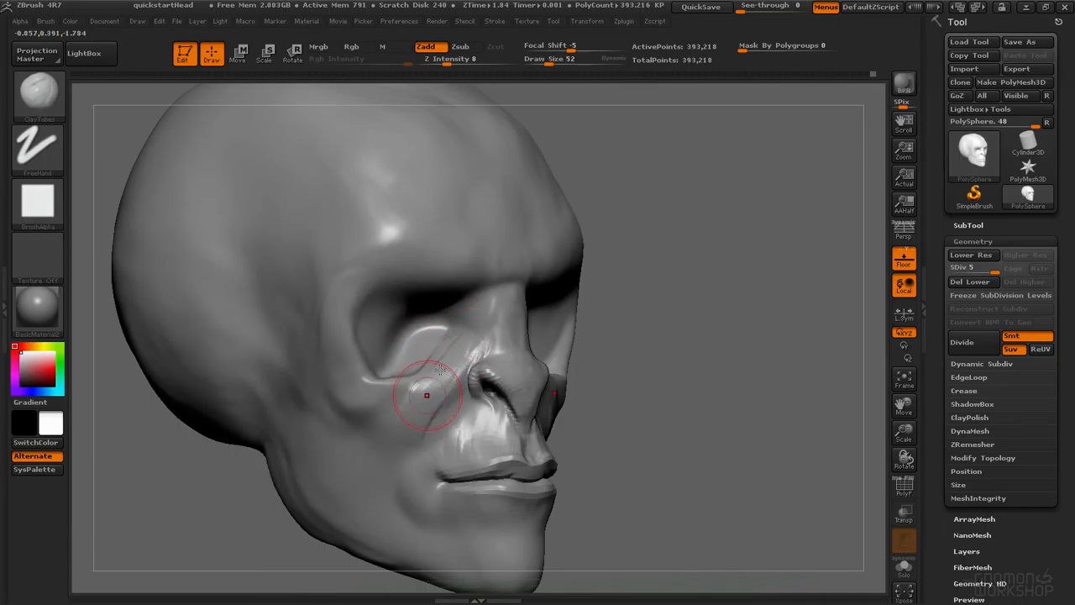
left_click_drag(409, 433, 421, 417)
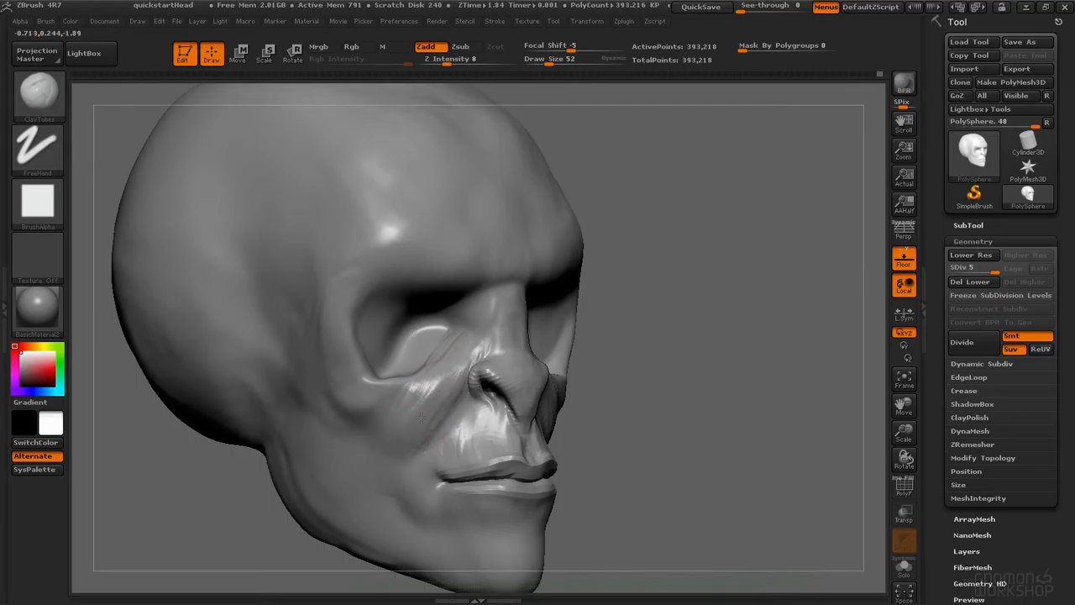
right_click_drag(377, 455, 360, 408)
right_click_drag(410, 362, 377, 341)
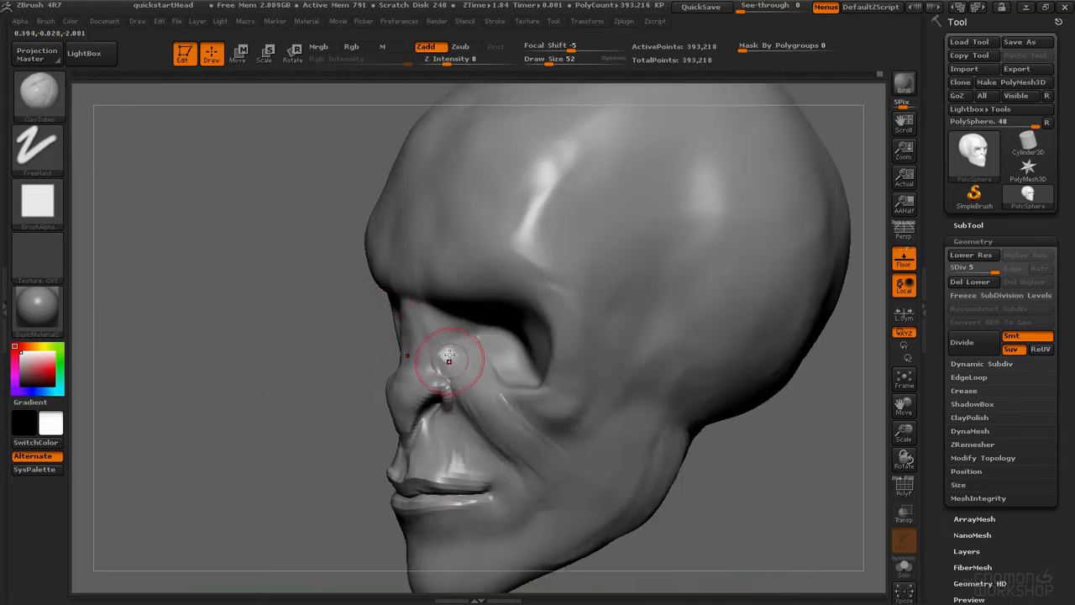
right_click_drag(446, 358, 461, 344)
key("b")
key("c")
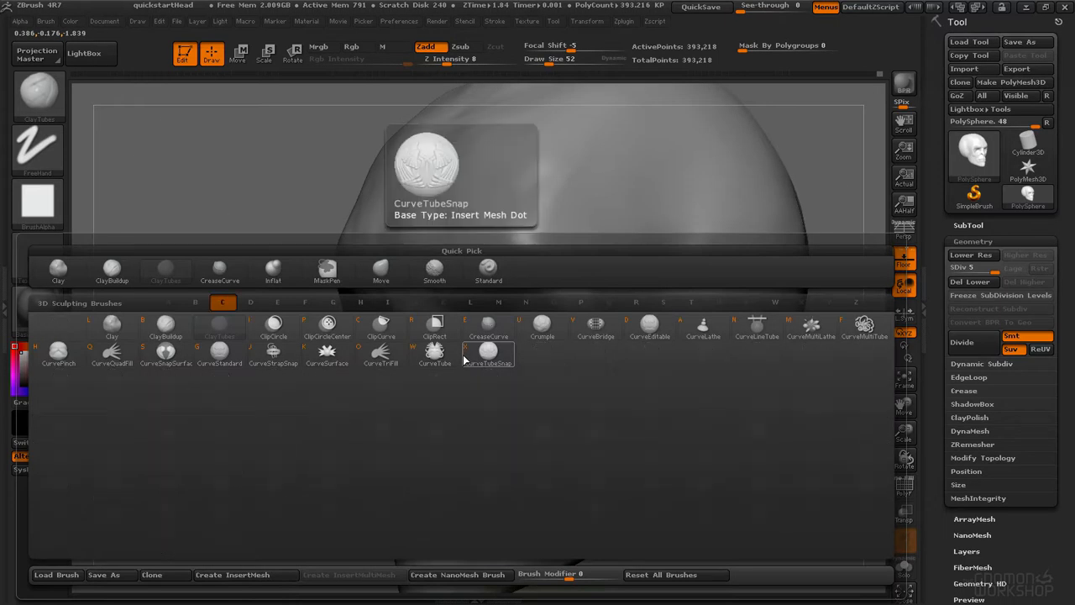
key("Escape")
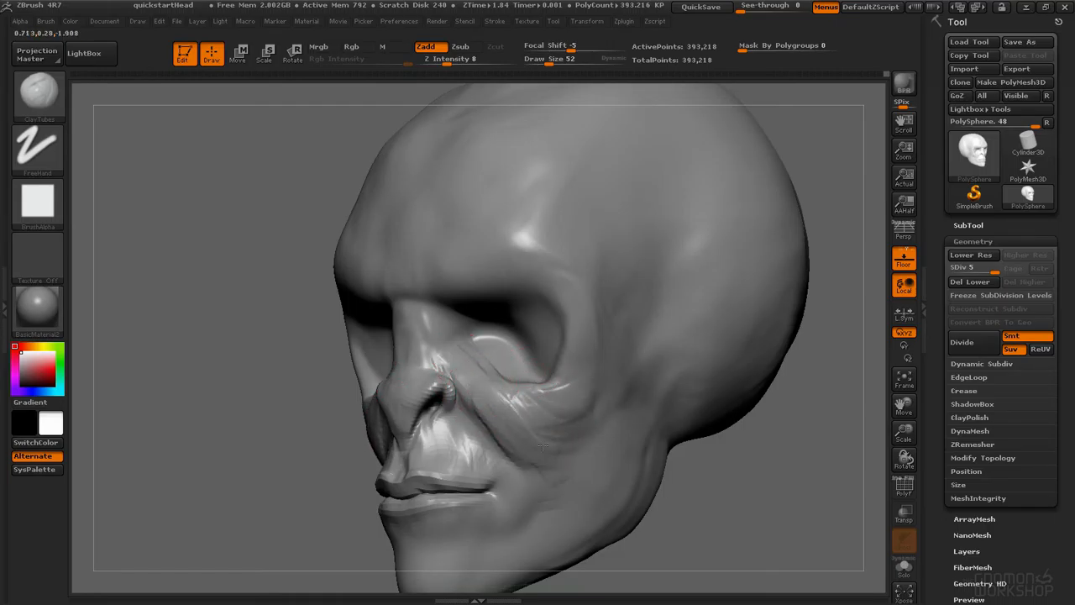
Step: Build up the cheek along the nasolabial fold with ClayTubes strokes and smooth it
mouse_move(460, 377)
right_mouse_down()
mouse_move(408, 392)
mouse_move(504, 336)
mouse_move(485, 303)
mouse_move(487, 353)
right_mouse_up()
mouse_move(487, 352)
right_mouse_down()
mouse_move(524, 336)
mouse_move(537, 311)
right_mouse_up()
mouse_move(494, 237)
left_mouse_down("ctrl")
mouse_move(487, 234)
mouse_move(514, 228)
left_mouse_up("ctrl")
right_click_drag(505, 237, 492, 240)
mouse_move(492, 241)
left_mouse_down("ctrl")
mouse_move(475, 287)
mouse_move(412, 359)
left_mouse_up("ctrl")
mouse_move(477, 252)
left_mouse_down("ctrl")
mouse_move(382, 420)
mouse_move(500, 327)
mouse_move(504, 260)
left_mouse_up("ctrl")
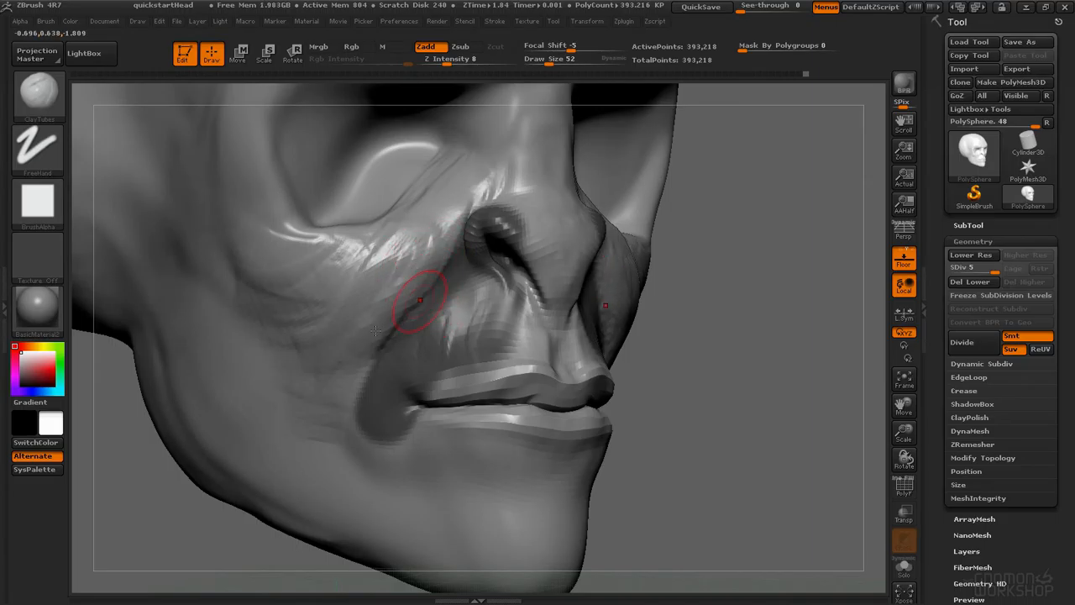
key("shift")
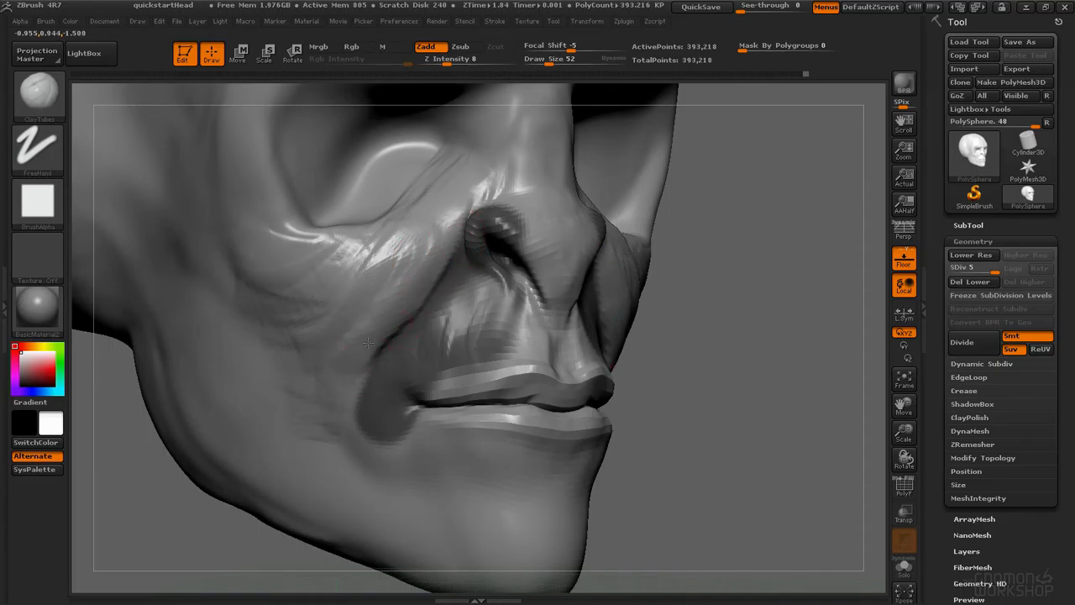
key("shift")
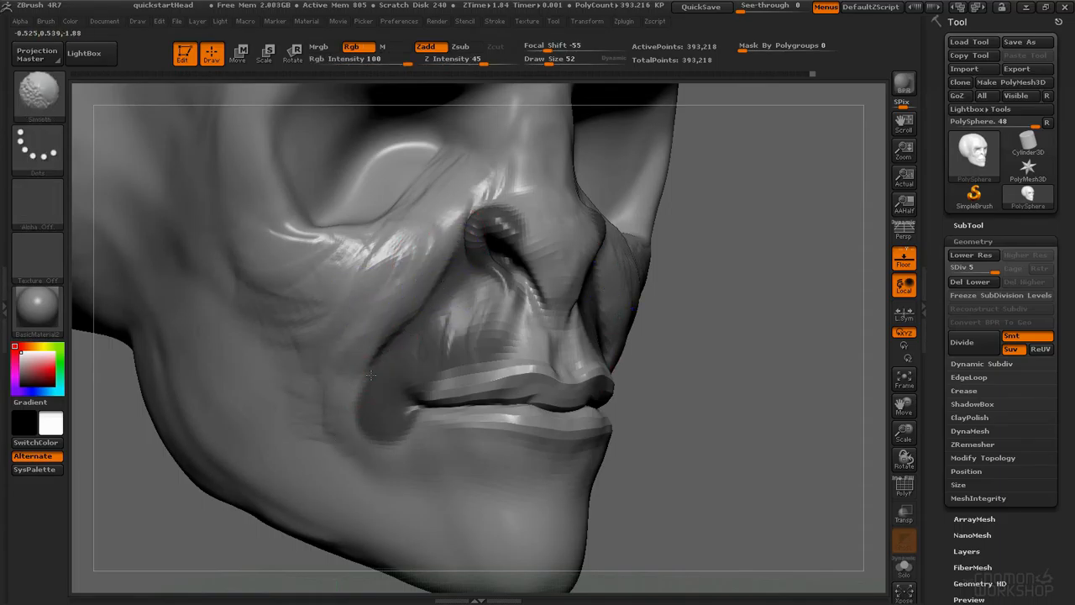
Step: Switch to the Inflat brush at draw size 84 and inflate the cheek beside the nostril
key("b")
key("i")
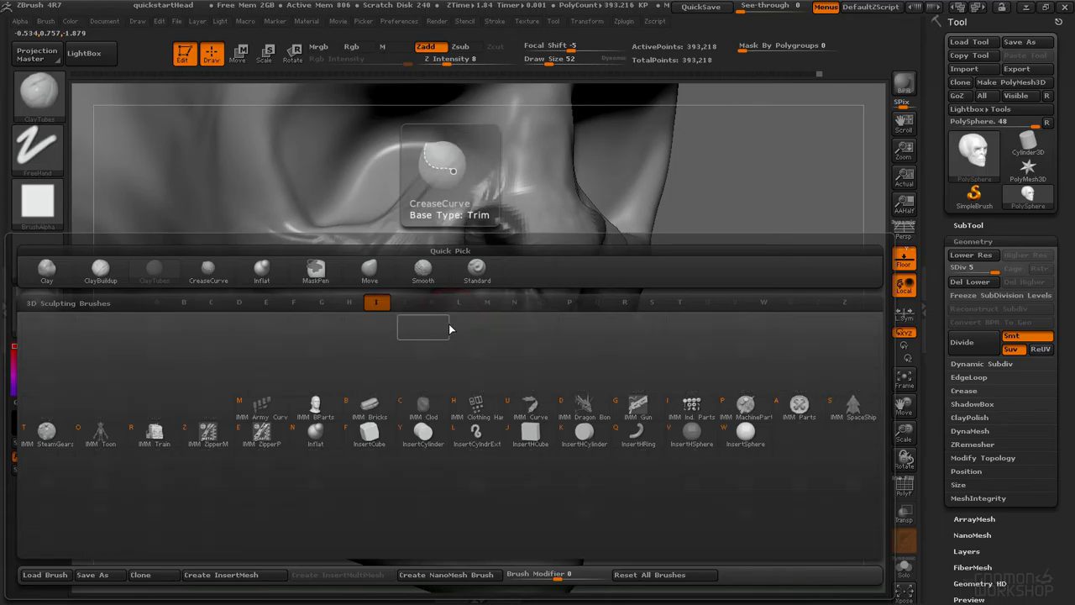
key("n")
key("space")
mouse_move(437, 269)
right_mouse_down("ctrl")
mouse_move(496, 281)
mouse_move(444, 257)
right_mouse_up("ctrl")
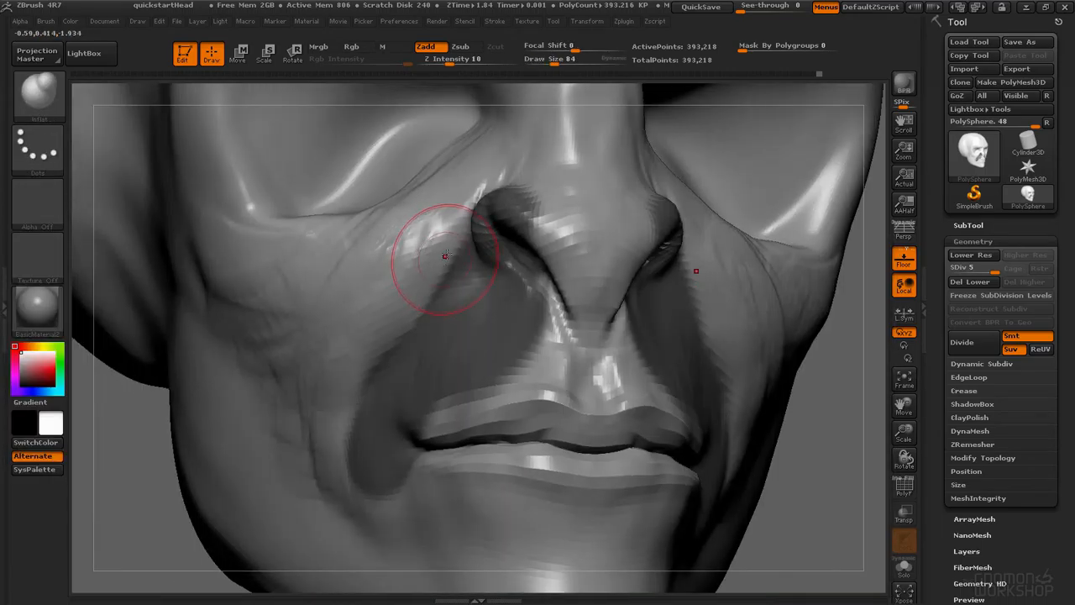
left_click_drag(440, 260, 405, 323)
mouse_move(457, 240)
left_mouse_down()
mouse_move(400, 338)
mouse_move(411, 309)
left_mouse_up()
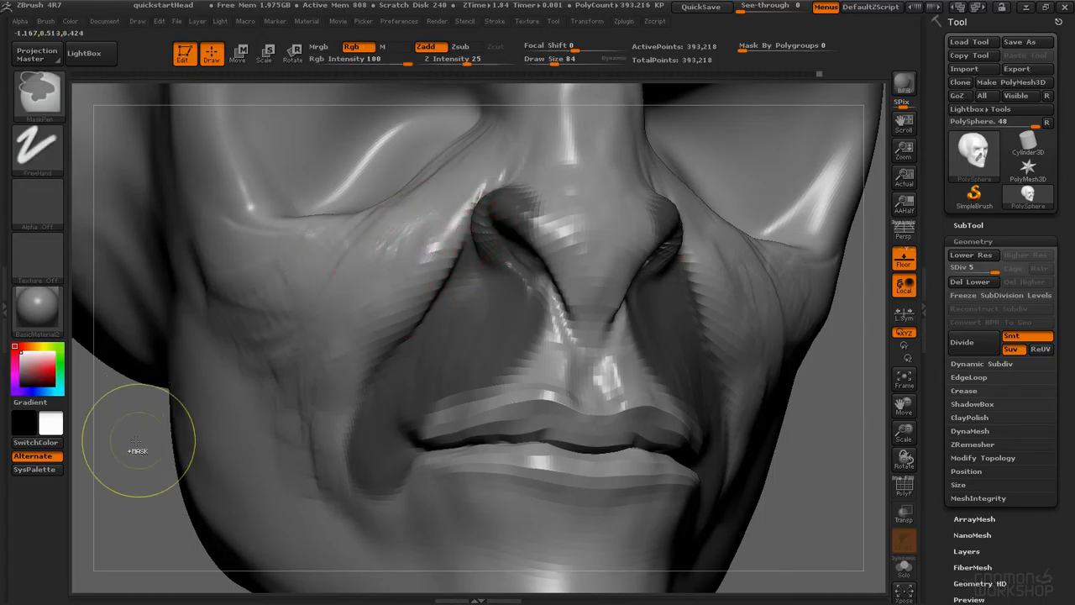
Step: Smooth the cheek area beside the nostril
left_click(138, 449, "ctrl")
key("shift")
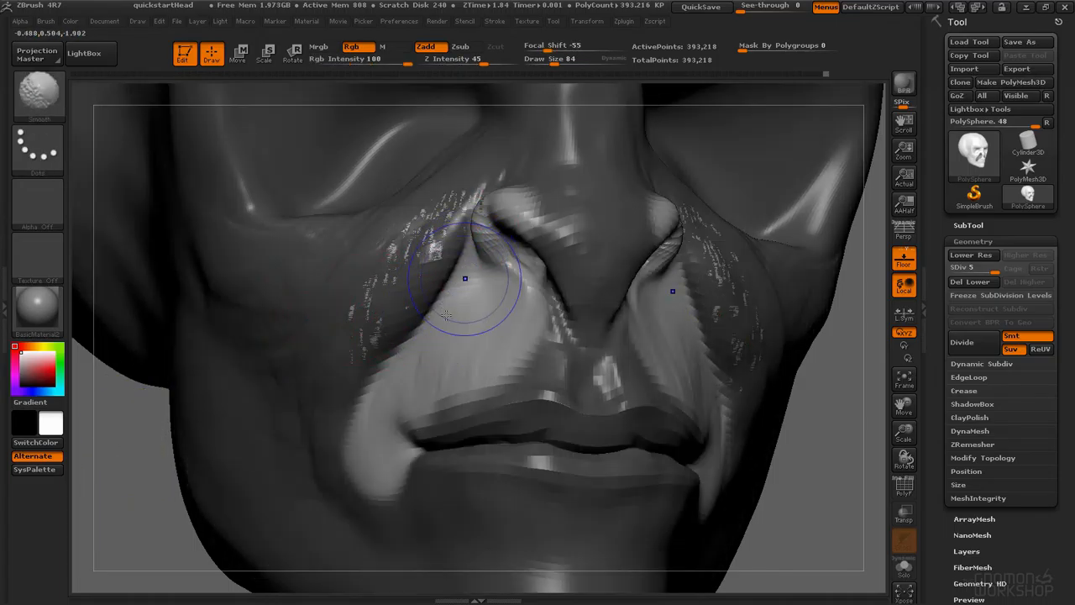
right_click_drag(457, 280, 546, 280)
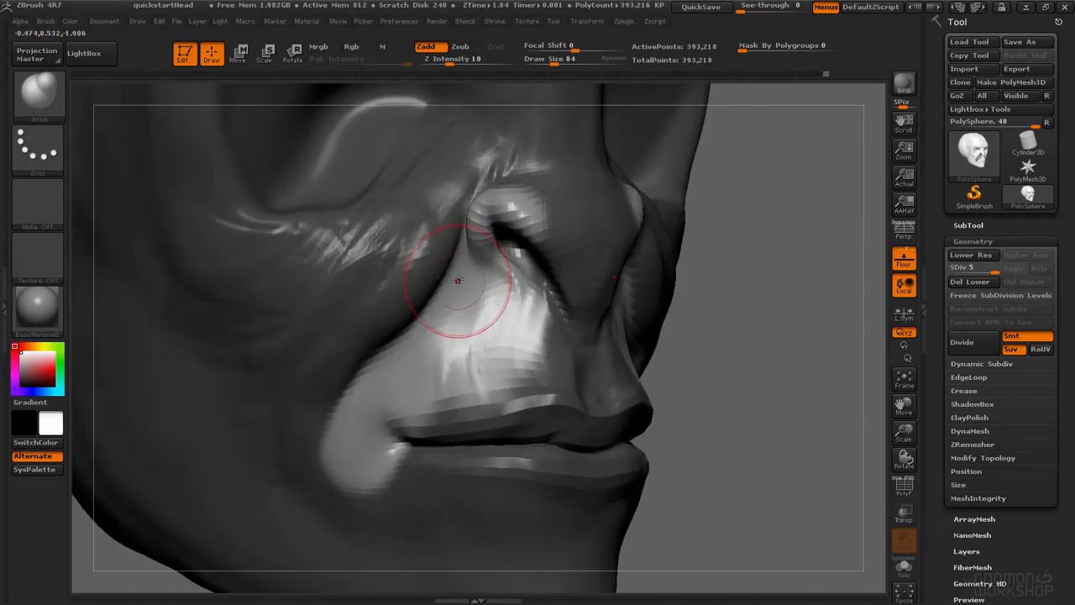
Step: Switch to the Move brush and reshape the cheek beside the nose
key("b")
key("m")
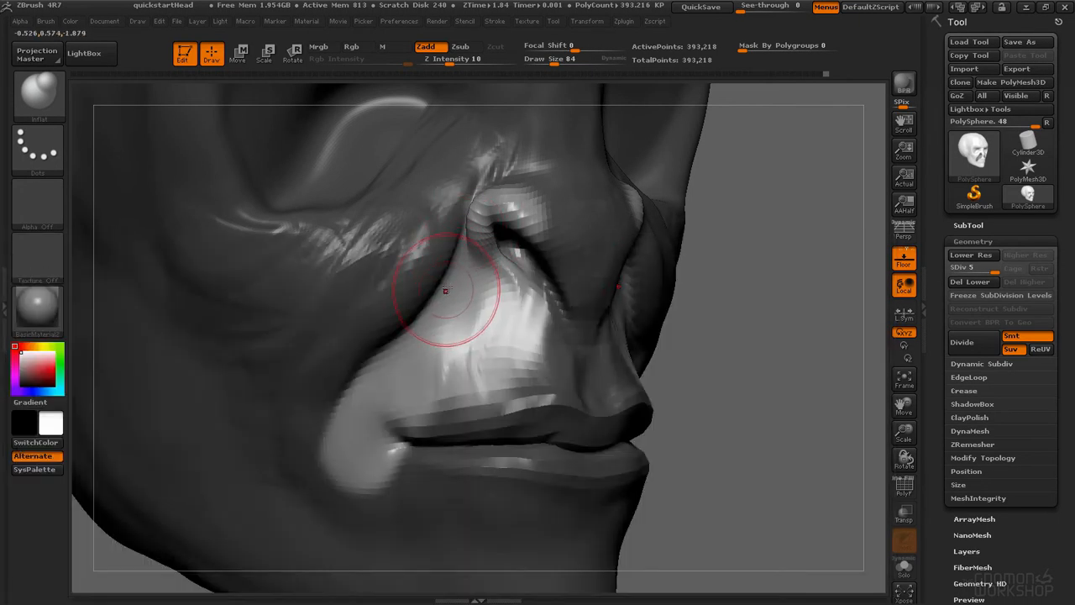
key("b")
key("m")
key("v")
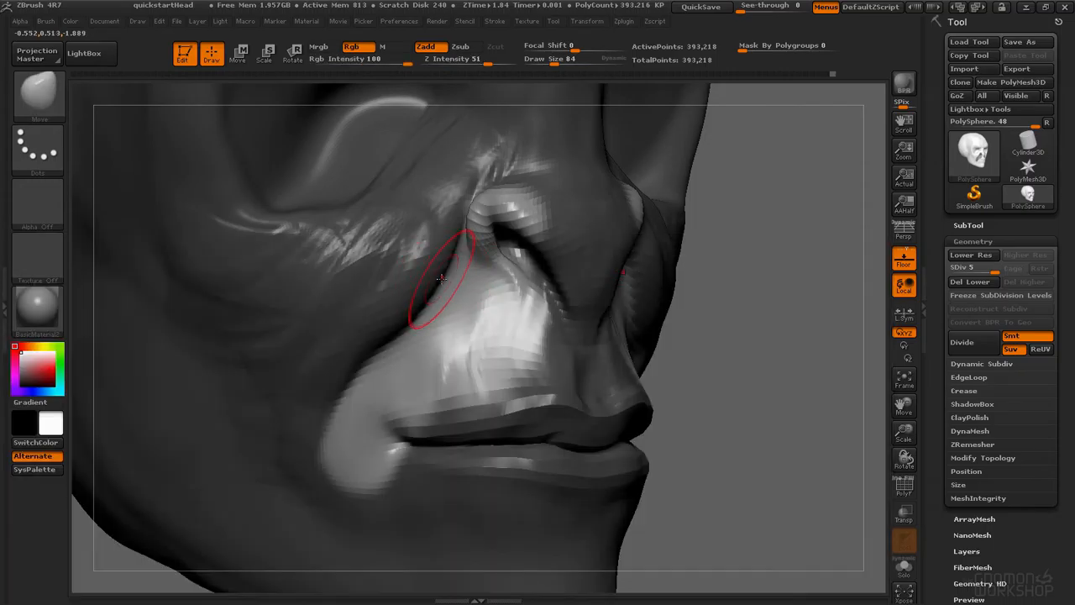
left_click_drag(780, 312, 798, 336, "ctrl")
mouse_move(502, 289)
right_mouse_down()
mouse_move(403, 264)
mouse_move(401, 298)
mouse_move(349, 313)
right_mouse_up()
left_click_drag(641, 299, 634, 260, "shift")
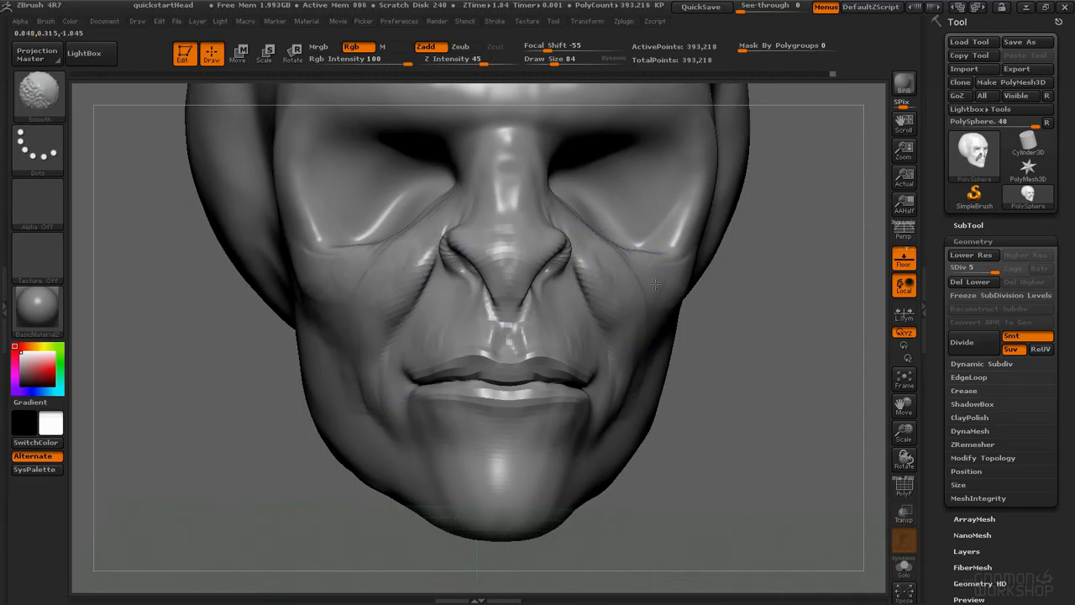